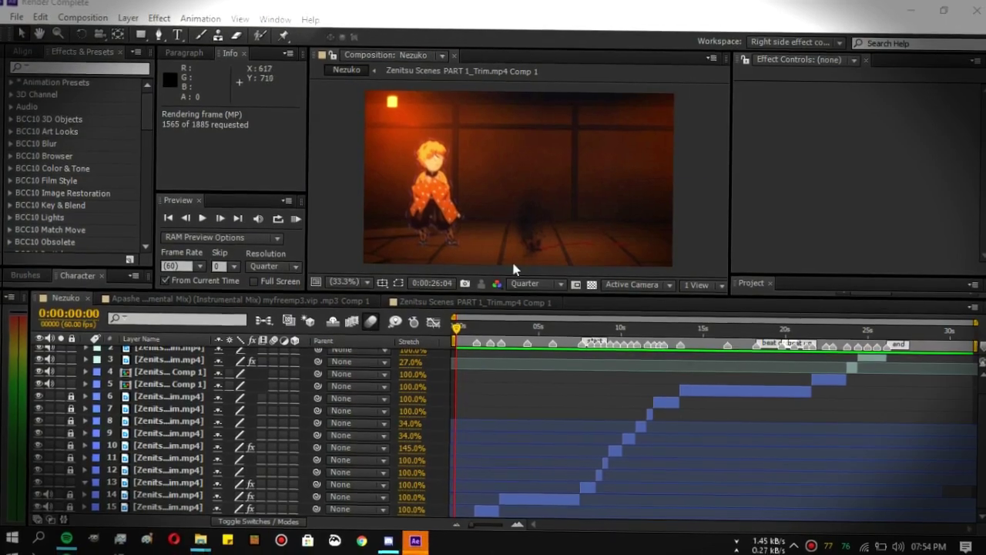
Add a null object to the Nezuko composition and place it in the layer stack beside the opening clip.
click(469, 330)
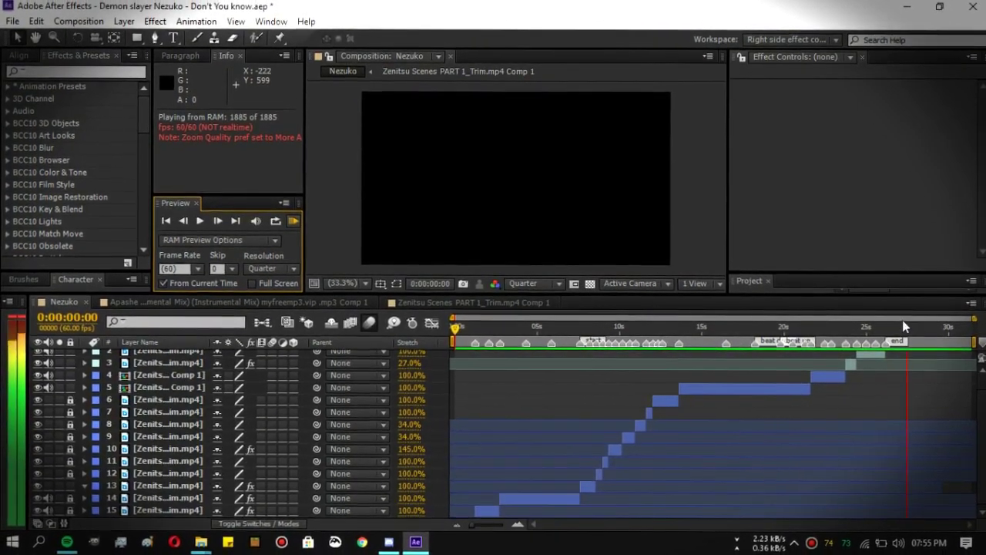
click(905, 318)
scroll(613, 422, up, 5)
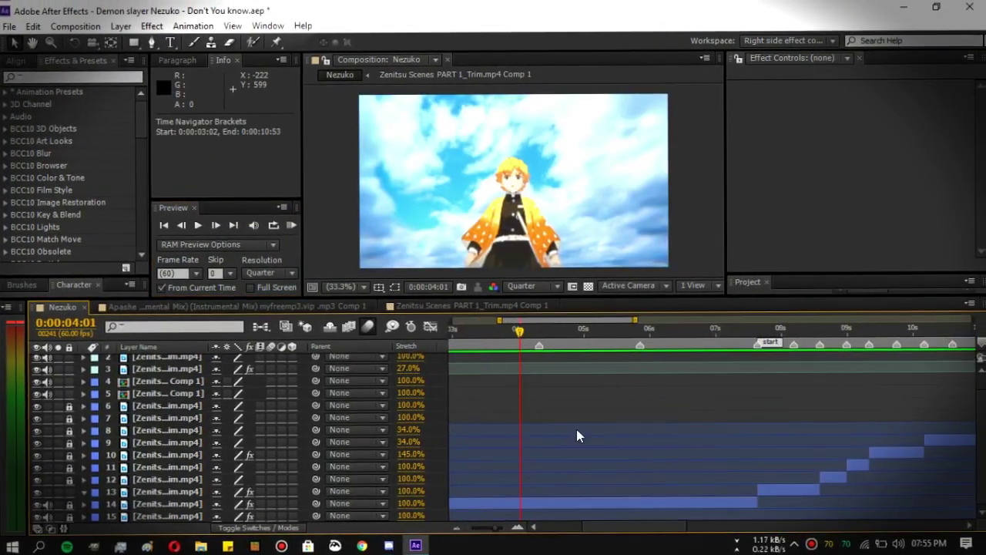
drag(593, 356, 660, 352)
right_click(661, 352)
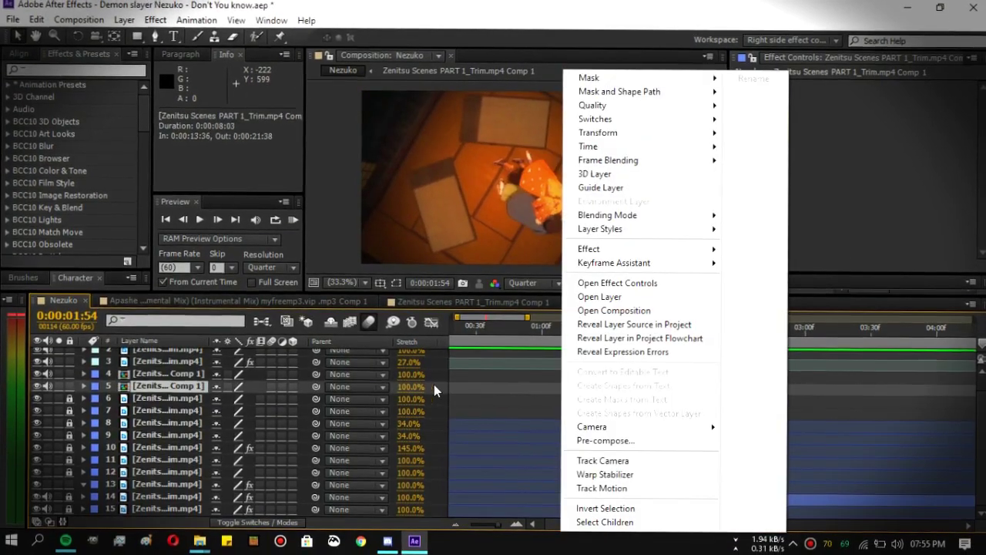
right_click(375, 222)
click(704, 324)
drag(159, 352, 164, 502)
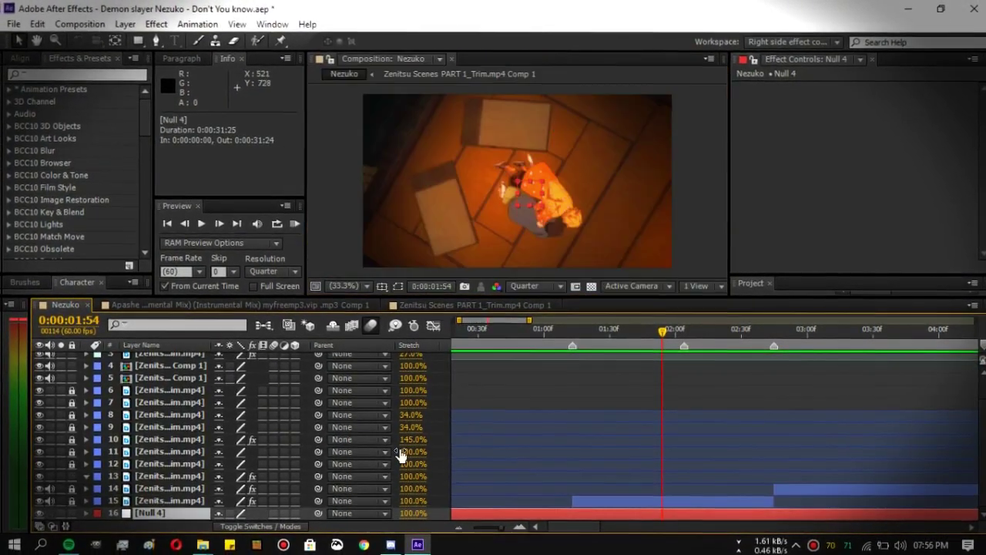
Trim the null to the opening clip's start, split it at 0:00:02:45, and duplicate the piece spanning that clip.
drag(579, 330, 773, 331)
key(ctrl+shift+d)
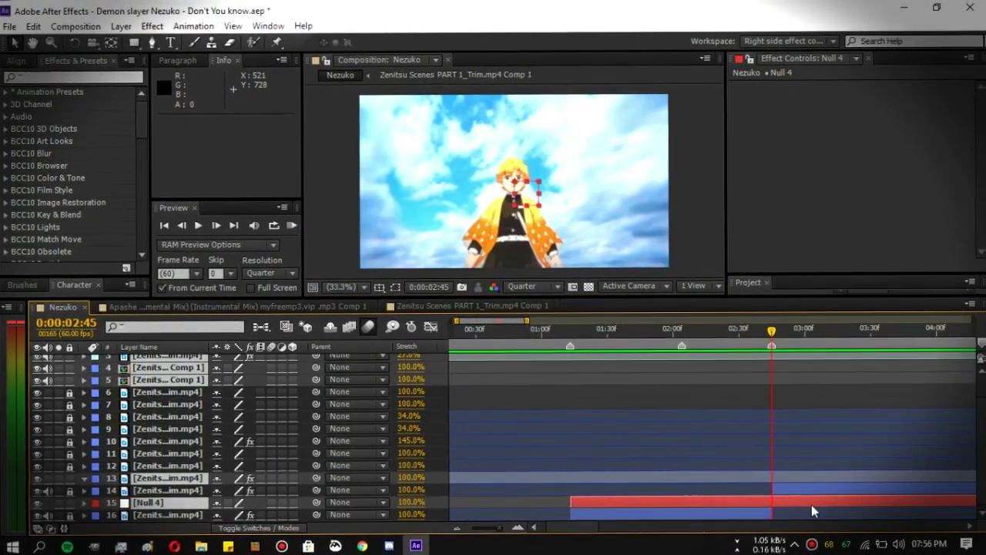
key(ctrl+d)
key(i)
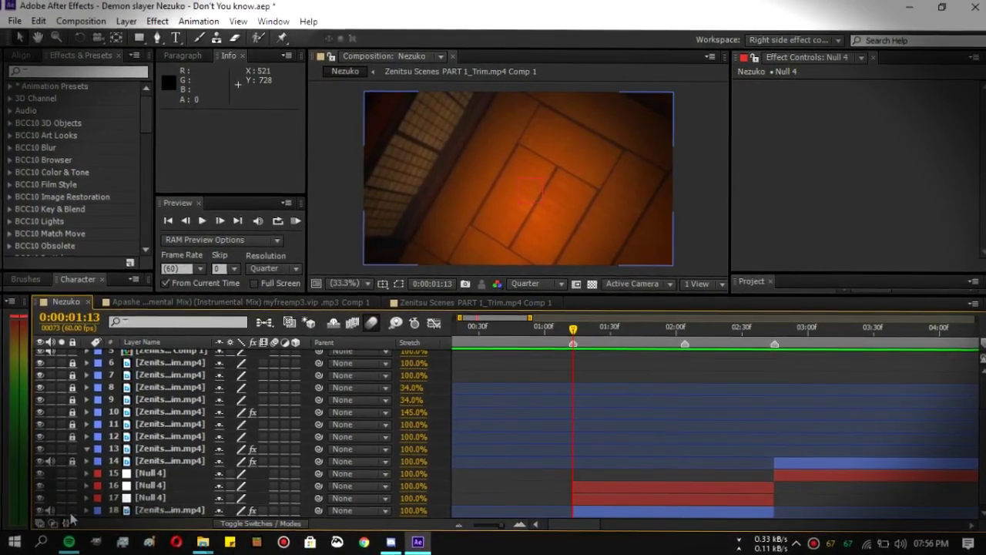
Parent the opening clip to the null directly above it, and parent that null to the next null up.
drag(608, 299, 616, 240)
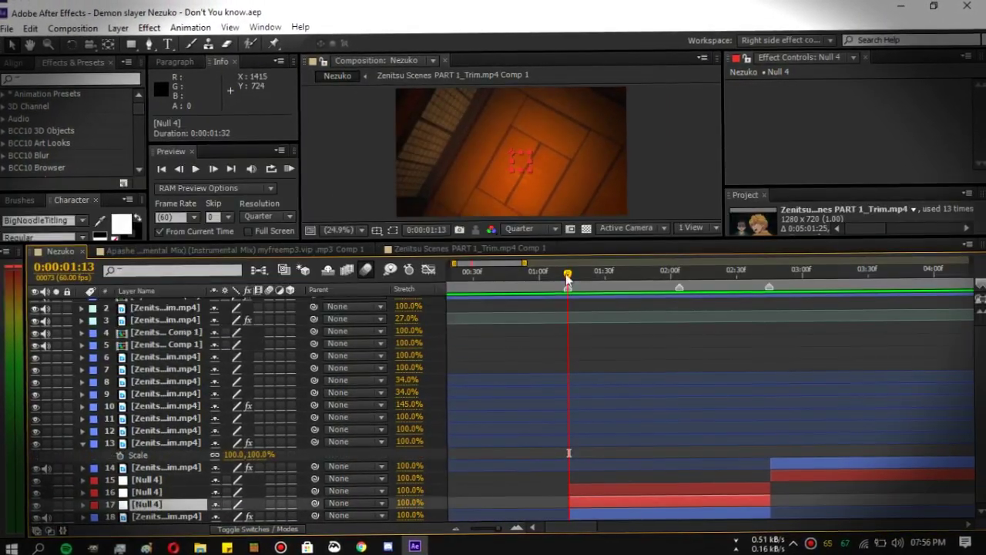
click(651, 510)
drag(317, 511, 150, 486)
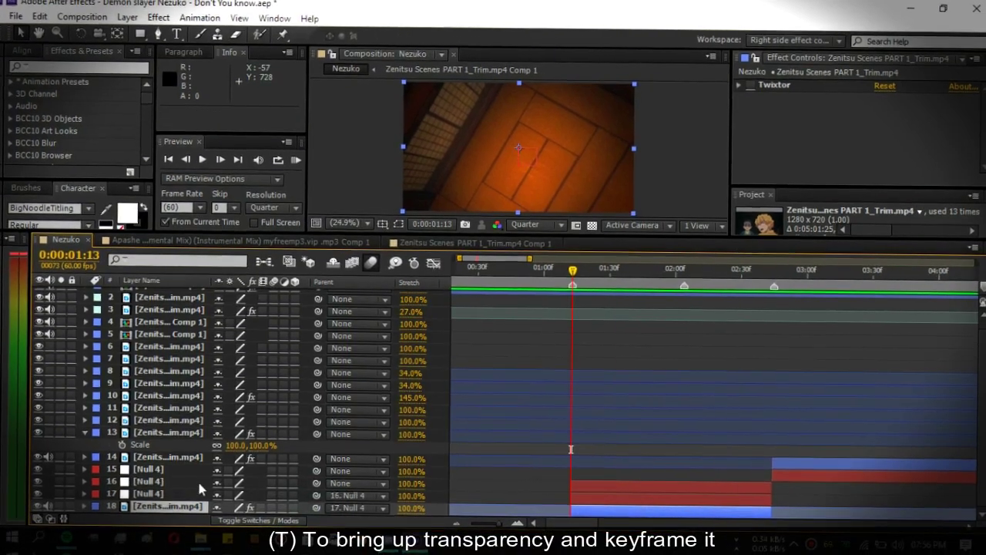
click(150, 498)
Keyframe the opening clip's opacity at 100% at 0:00:01:13 and fade it down to 0% at the clip's end.
click(574, 516)
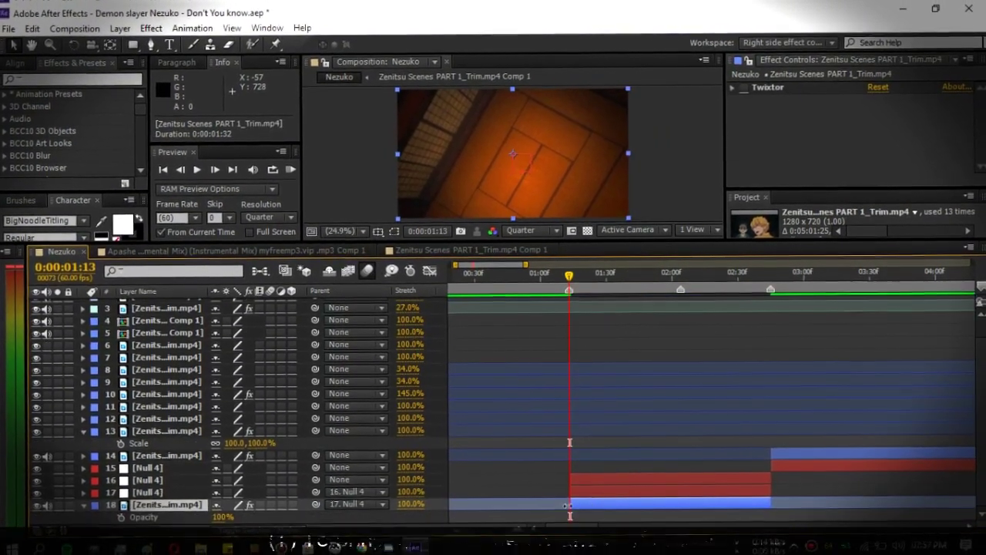
key(t)
mouse_move(570, 514)
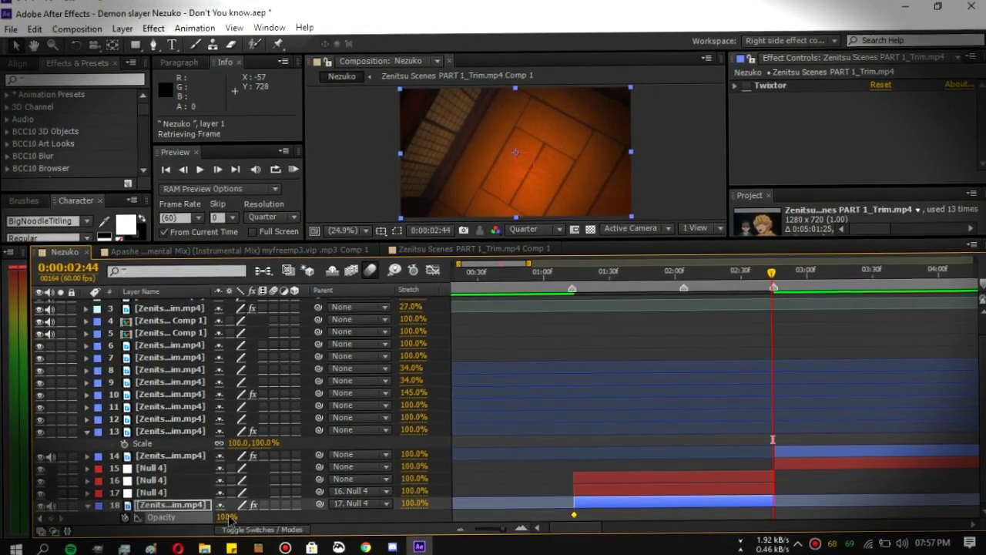
drag(228, 520, 192, 520)
key(equal)
key(minus)
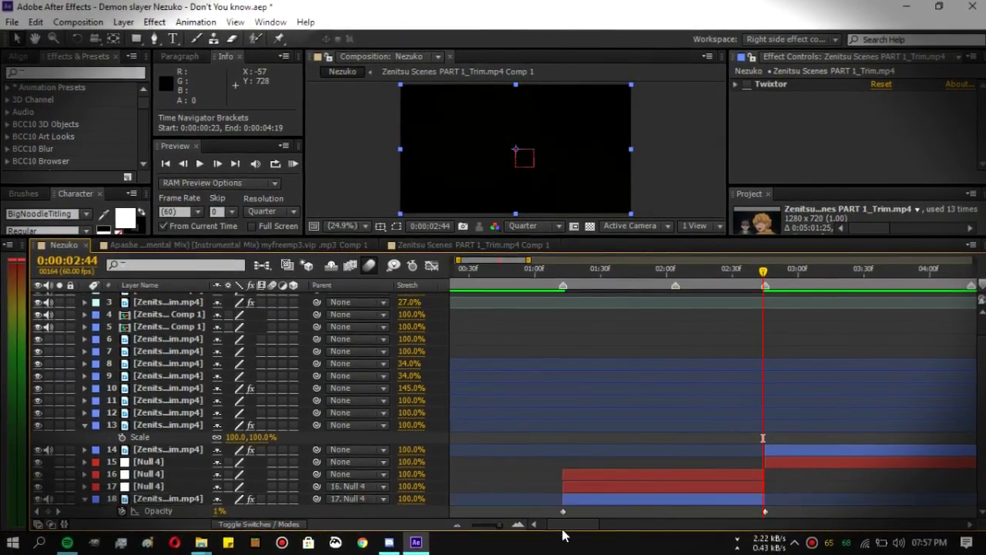
Reshape the opening clip's opacity curve so the fade stays high and drops steeply at the end.
click(432, 267)
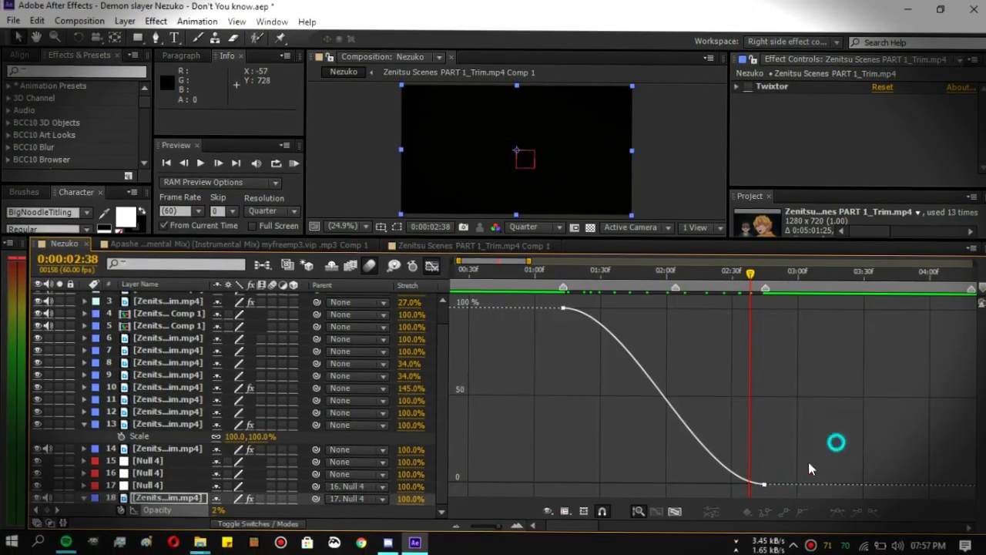
drag(761, 482, 765, 363)
mouse_move(747, 272)
mouse_down()
mouse_move(594, 271)
mouse_move(750, 289)
mouse_up()
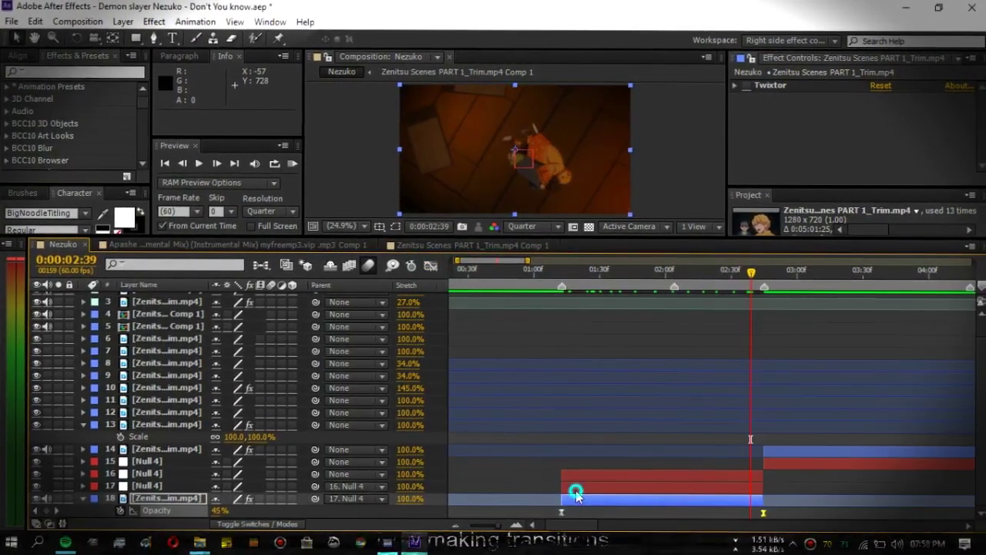
Animate the lower null's scale from 250% at 0:00:01:13 to 100% near the clip's end, with a curve that falls fastest at the start.
click(561, 271)
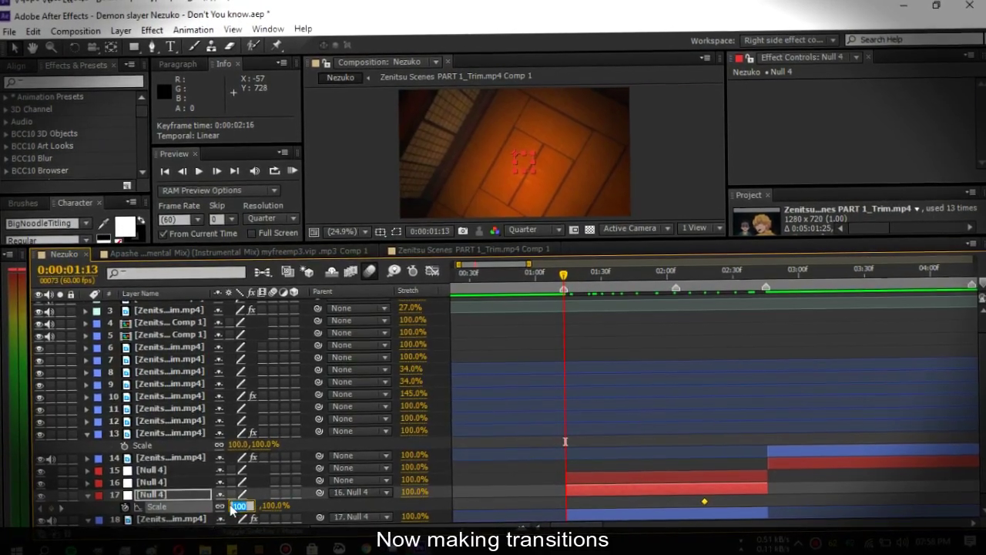
key(Return)
key(shift+F3)
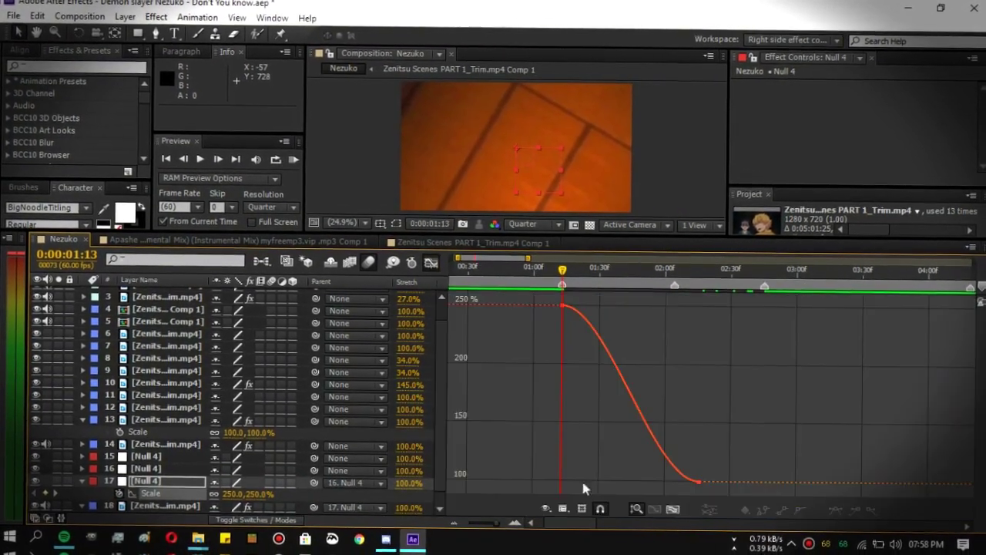
drag(582, 310, 550, 454)
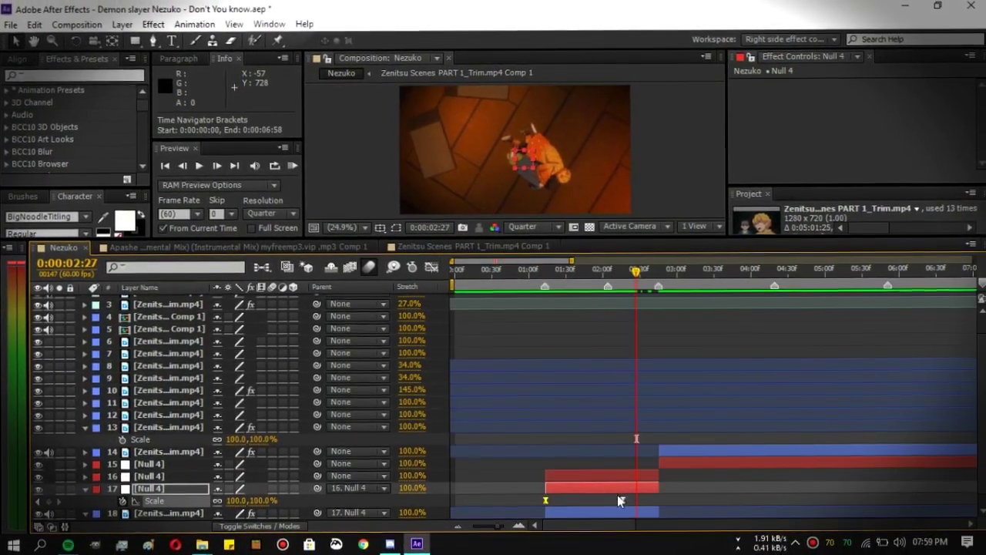
click(627, 488)
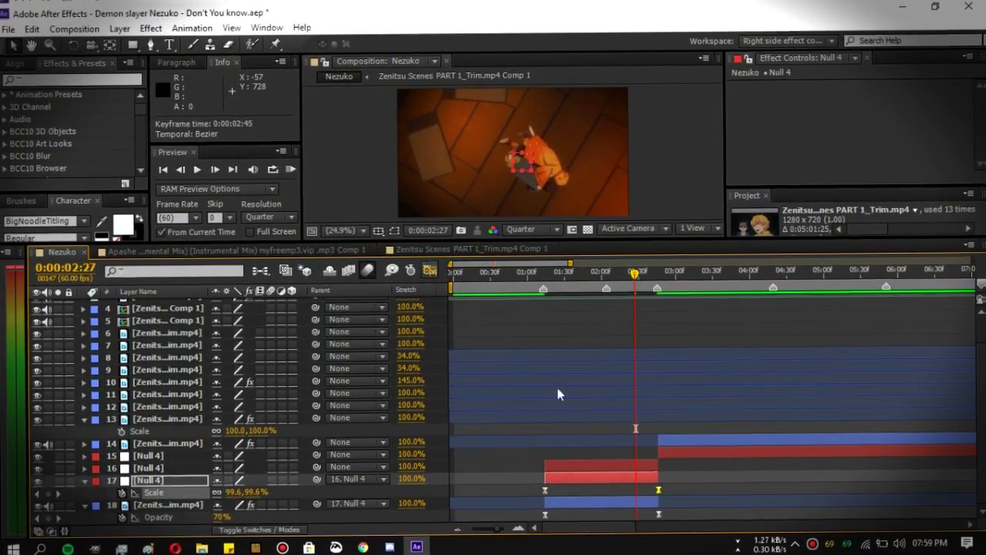
key(shift+F3)
Animate the parent null's scale from 100% to 640% at 0:00:02:45, with an eased curve that accelerates sharply into the last keyframe.
click(529, 274)
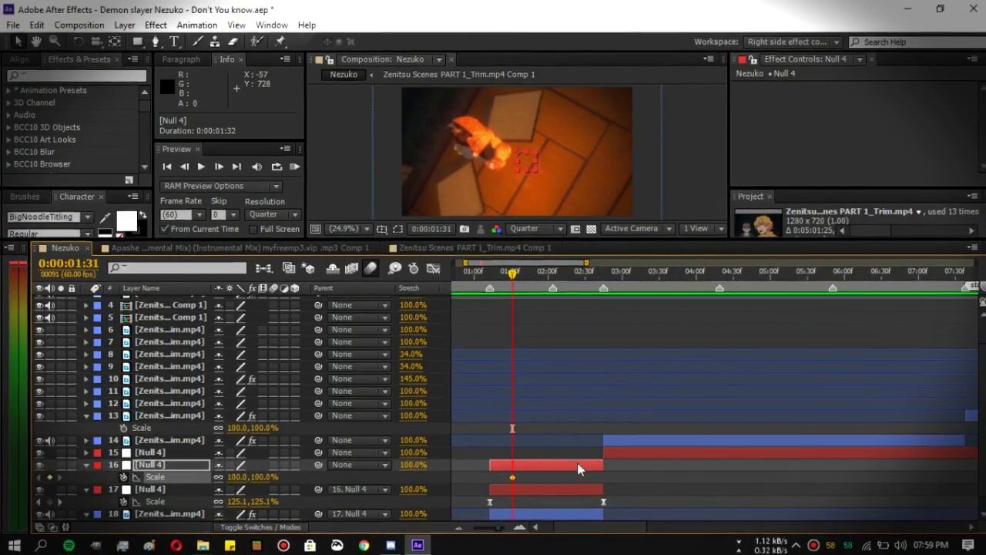
key(o)
click(235, 477)
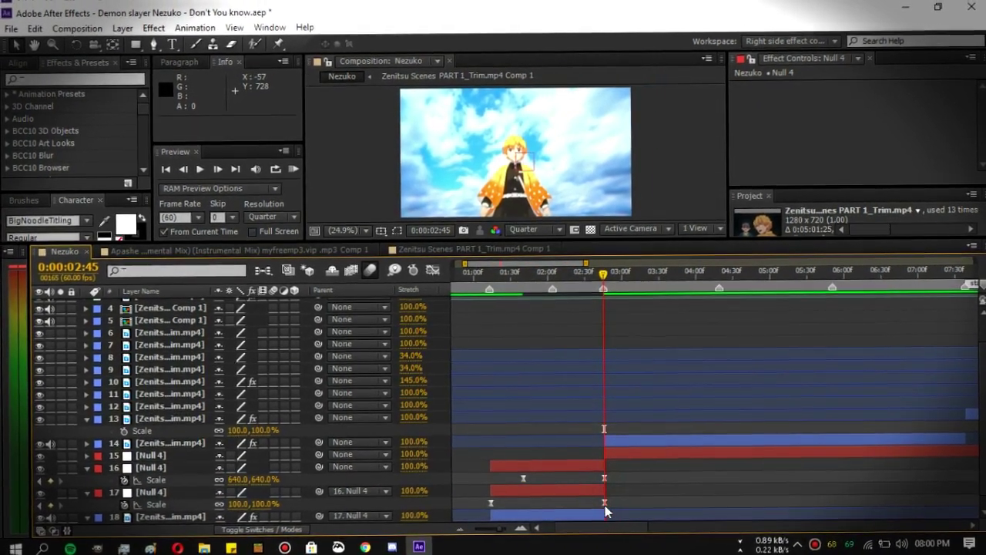
double_click(601, 490)
key(shift+F3)
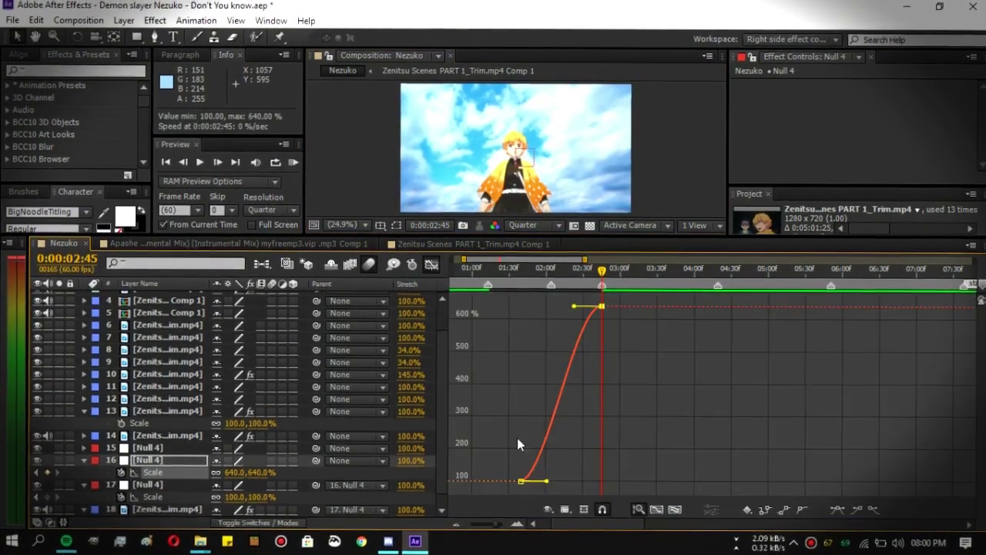
drag(587, 484, 595, 483)
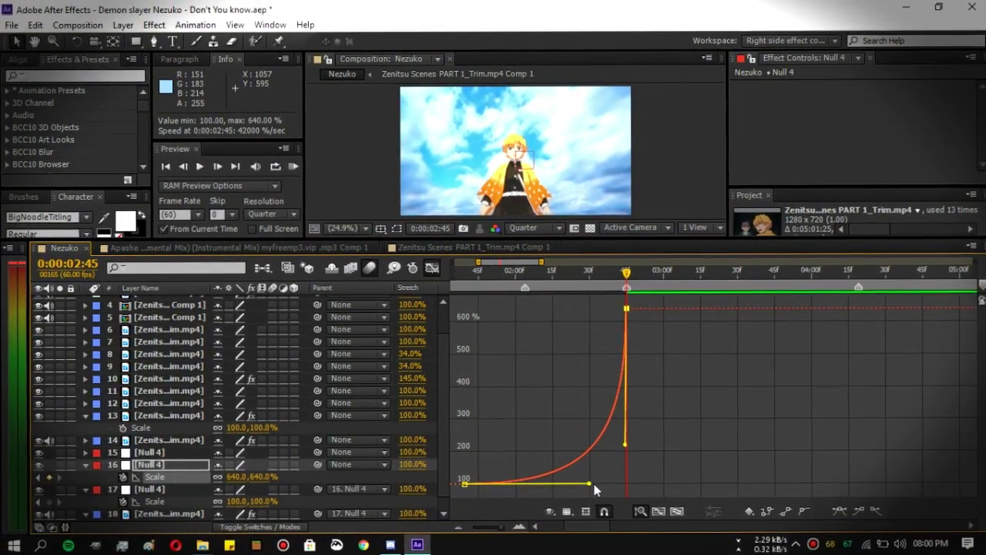
Play back the opening clip from the start to check its zoom-in and zoom-out transition.
click(455, 280)
key(space)
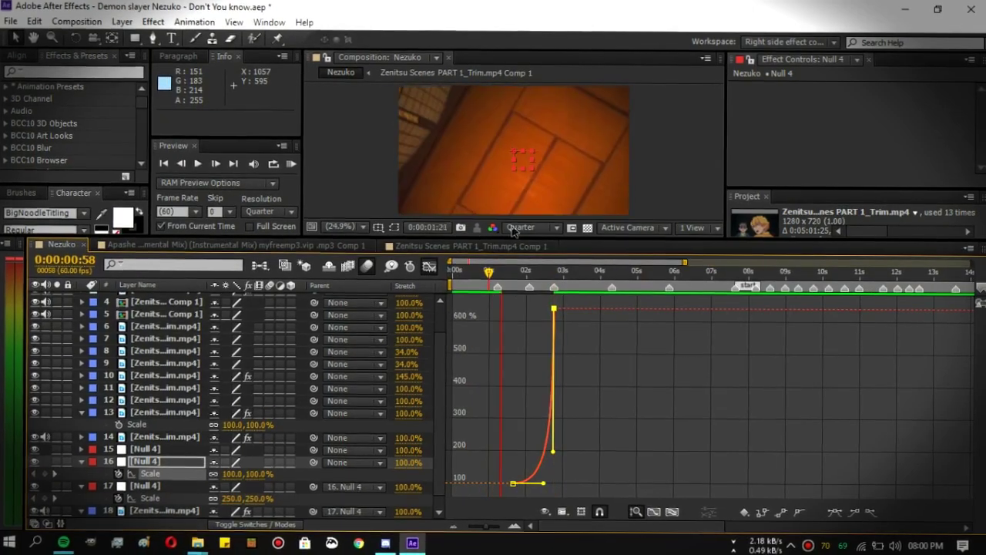
key(space)
Split the remaining null at 0:00:07:37 and keyframe the scale of the piece over the second clip at 0:00:02:45.
click(431, 265)
key(=)
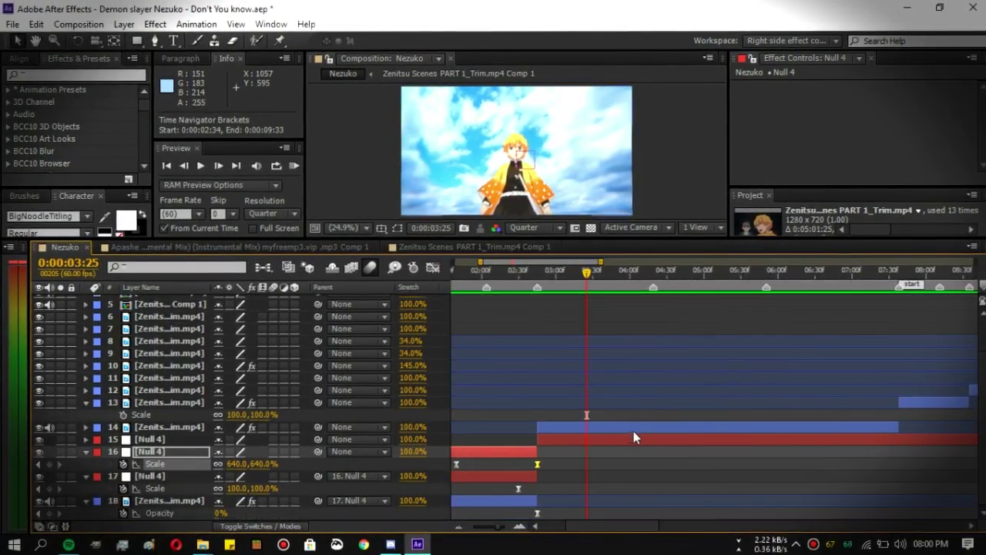
key(ctrl+d)
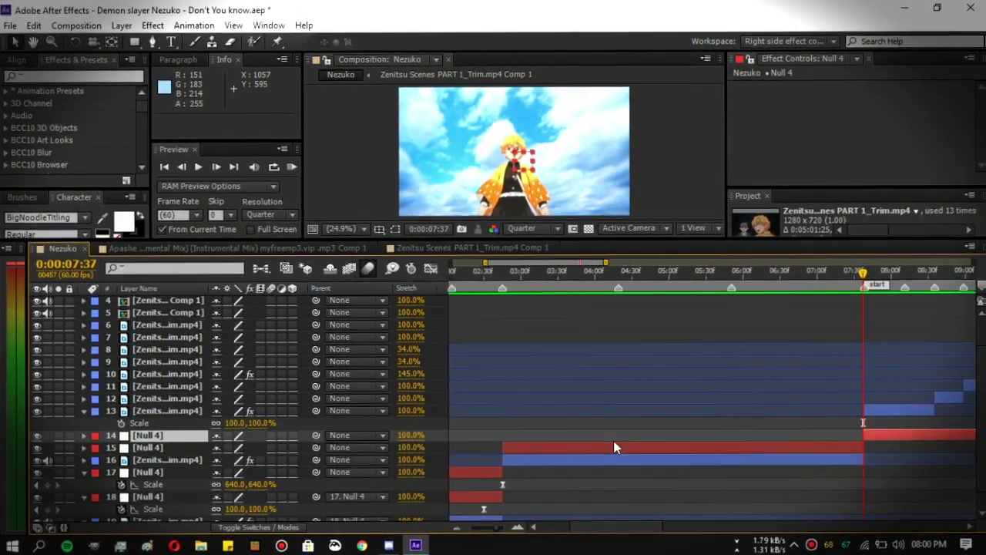
click(485, 273)
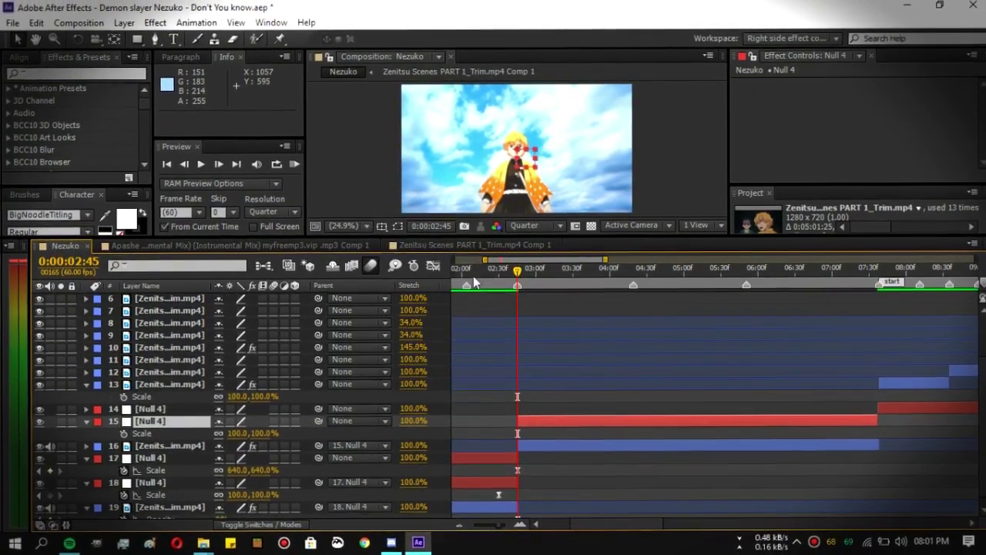
key(alt+shift+s)
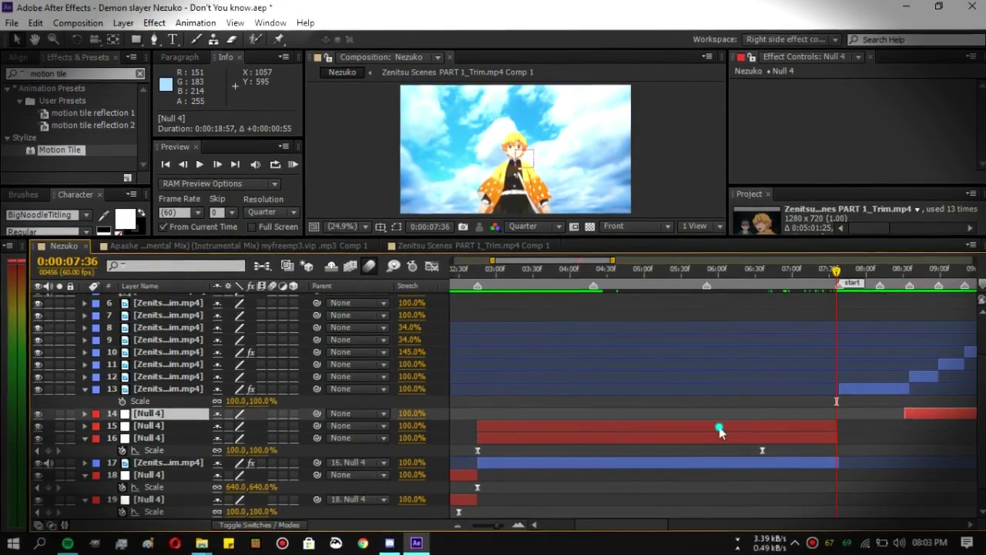
Move the upper null of the second clip to about 583.7, 343.9 on the character's face and parent the lower null to it.
click(539, 436)
click(486, 426)
click(362, 440)
click(351, 453)
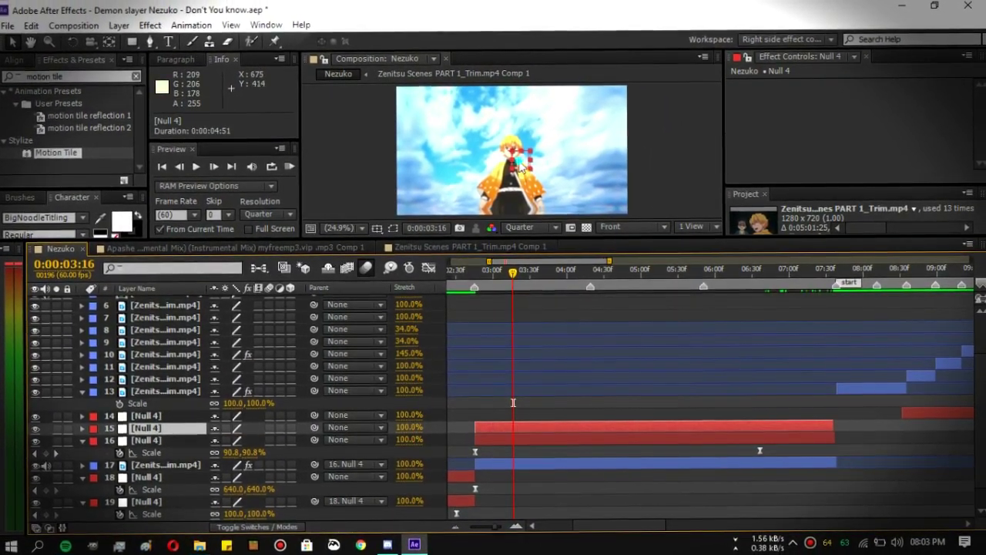
key(Return)
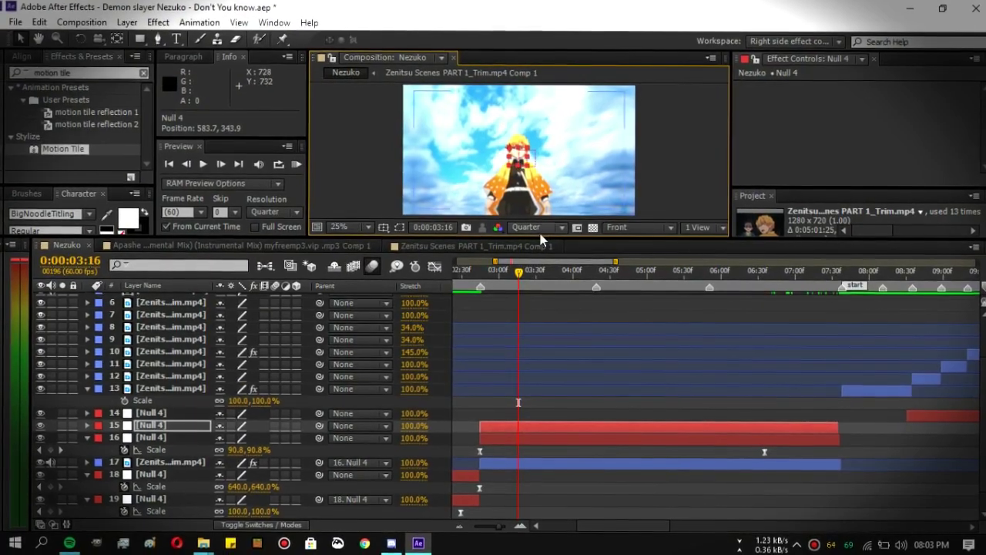
drag(541, 239, 539, 332)
click(558, 437)
key(ctrl+z)
key(ctrl+z)
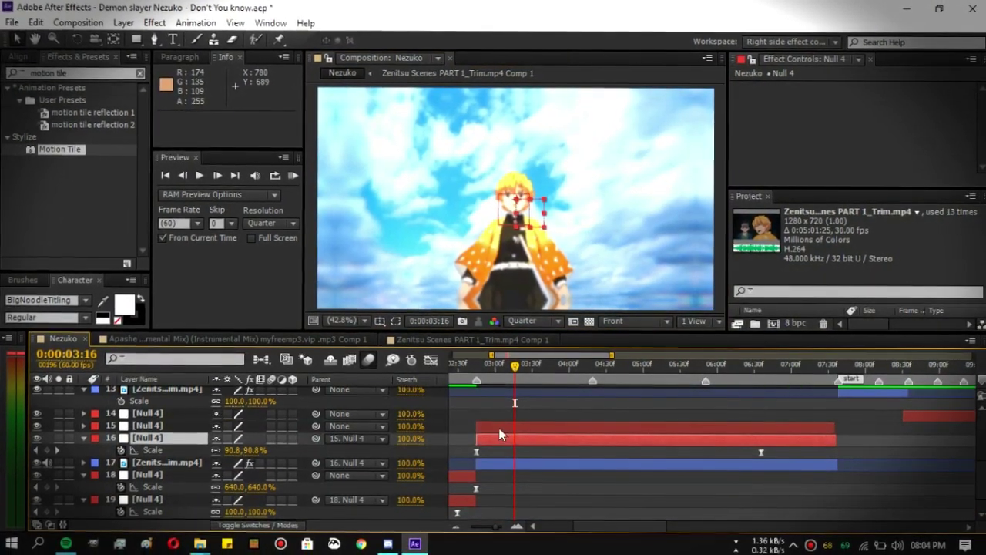
Add a 100% scale keyframe to the second clip's upper null just before 0:00:05:00.
key(i)
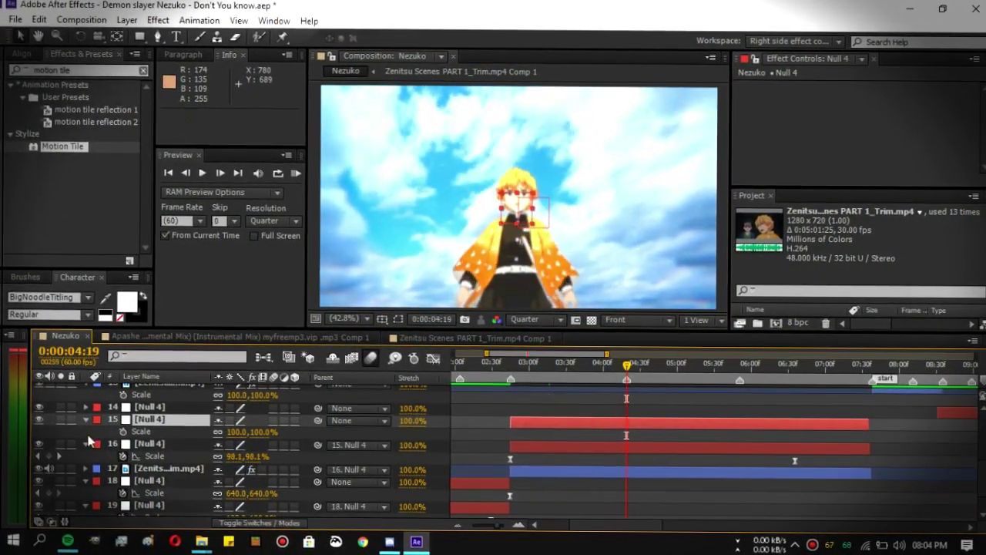
click(123, 432)
key(o)
drag(626, 436, 668, 439)
scroll(668, 439, right, 2)
Try a scale of 250% for the upper null at 0:00:07:35.
click(237, 436)
text(250)
key(Return)
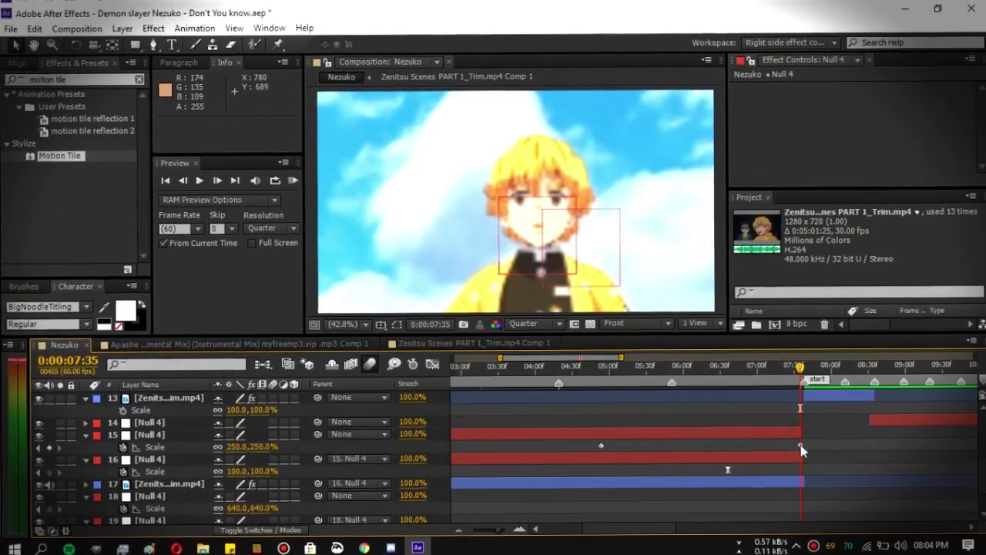
key(ctrl+z)
Set the upper null's scale to 600% at 0:00:07:35.
click(233, 437)
text(600)
key(Return)
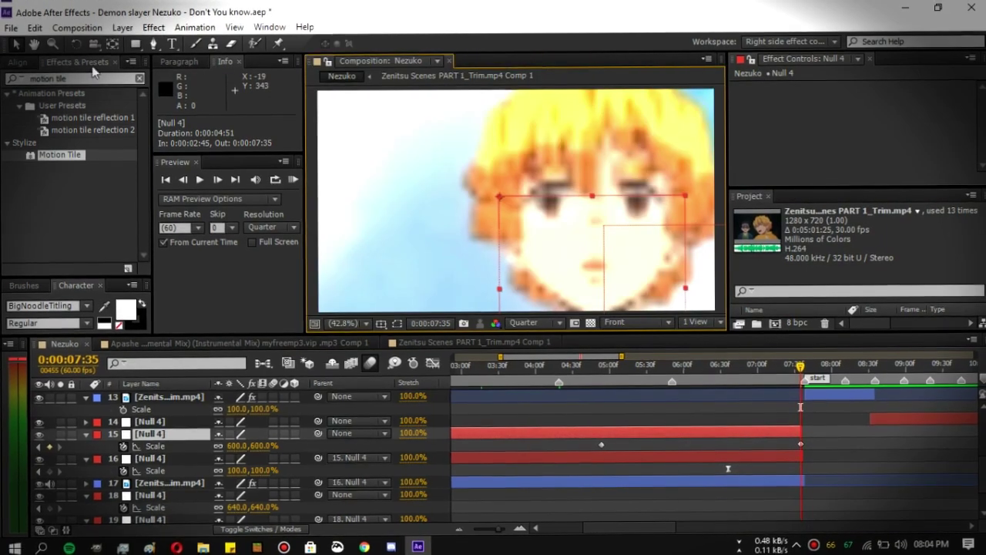
Apply Easy Ease to the upper null's scale keyframes and bend the curve so the zoom accelerates steeply at the end.
scroll(455, 160, down, 2)
mouse_move(798, 366)
mouse_down()
mouse_move(544, 365)
mouse_move(796, 364)
mouse_up()
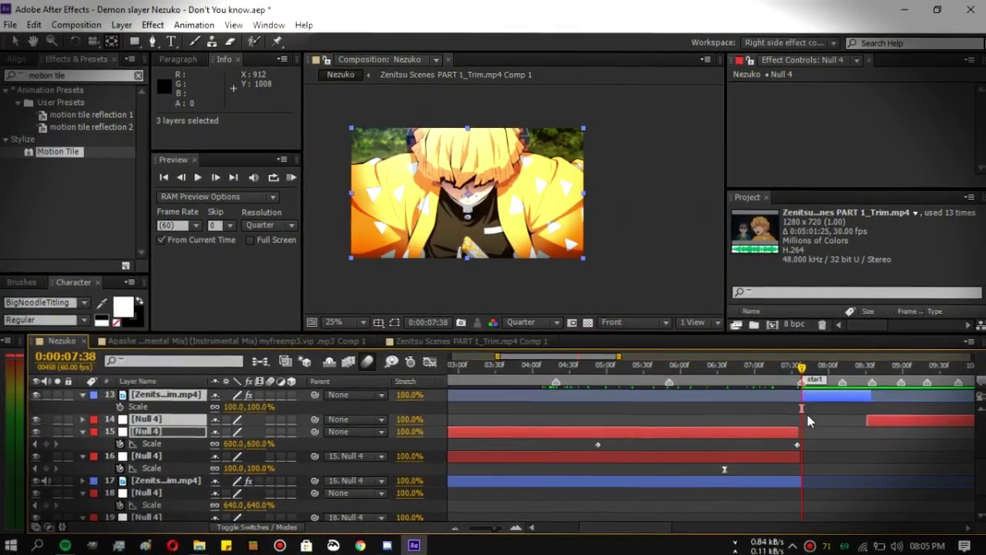
key(F9)
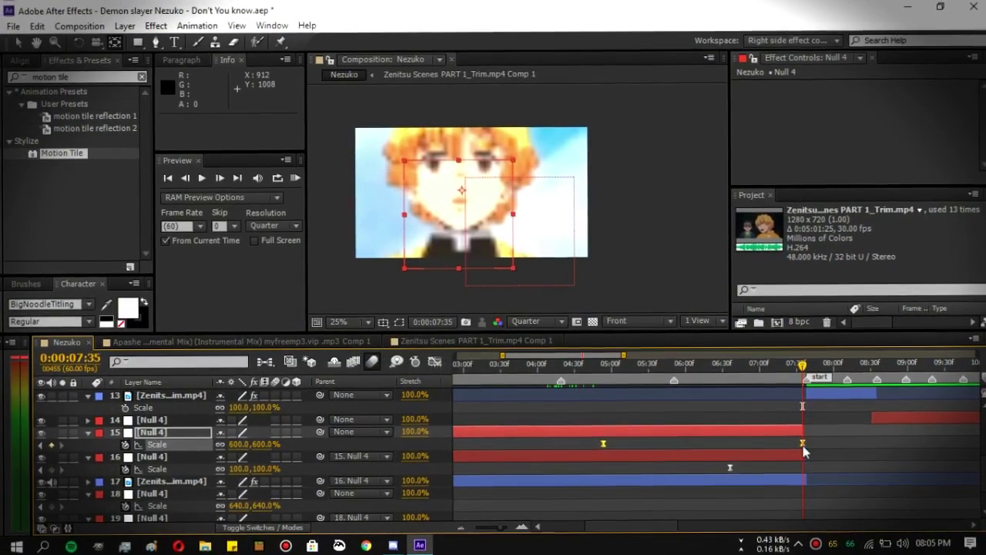
key(shift+F3)
drag(734, 396, 794, 463)
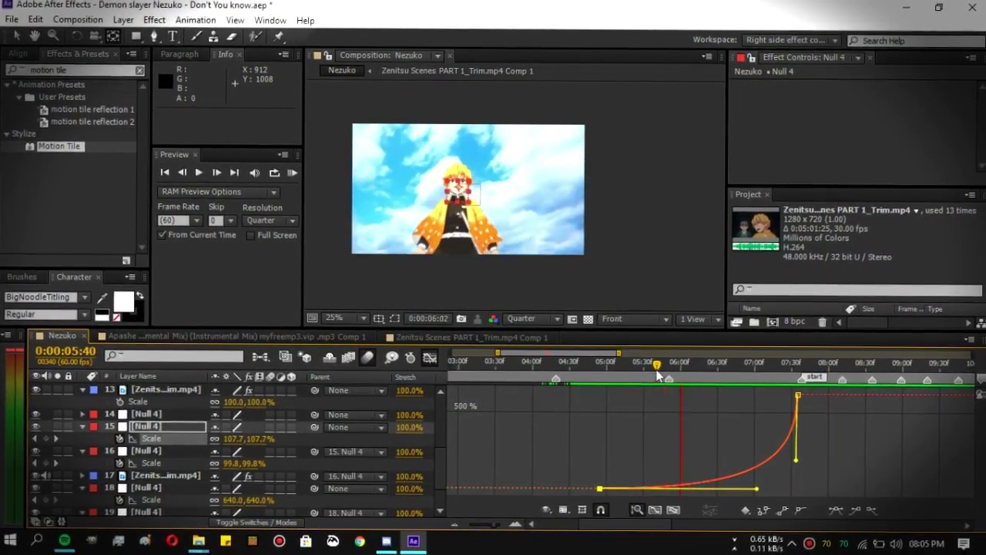
Sharpen the end of the second clip's upper null scale curve and go back to the layer bars.
click(640, 318)
click(649, 336)
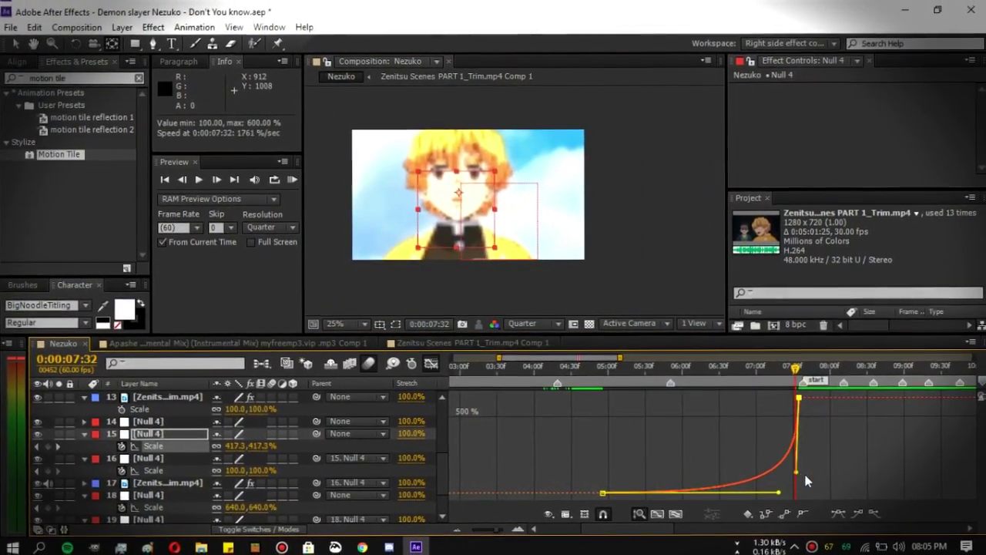
key(shift+F3)
Split off a piece of the spare null at 0:00:07:38 and trim it to span the third clip.
drag(644, 407, 706, 368)
key(ctrl+shift+d)
click(660, 449)
click(686, 460)
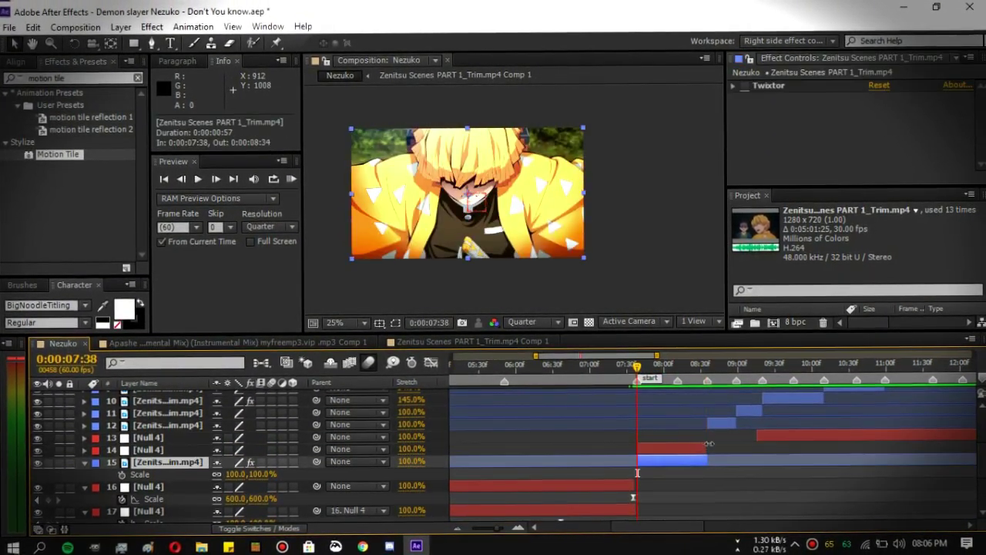
drag(707, 447, 709, 447)
scroll(644, 438, up, 2)
scroll(645, 438, down, 1)
Parent the third clip to its null and place a 100% scale keyframe on the null at about 0:00:08:22.
drag(316, 423, 170, 410)
click(659, 415)
key(s)
click(123, 424)
drag(633, 428, 742, 426)
Set the third clip's null scale to 30% at 0:00:07:38 and apply Easy Ease to its scale keyframes.
click(238, 425)
text(25)
key(Return)
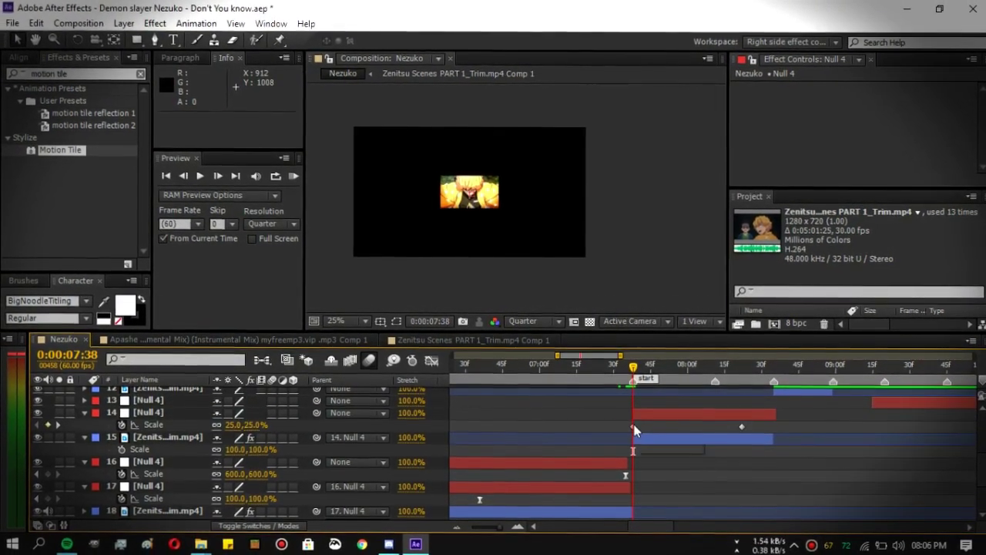
text(30)
key(Return)
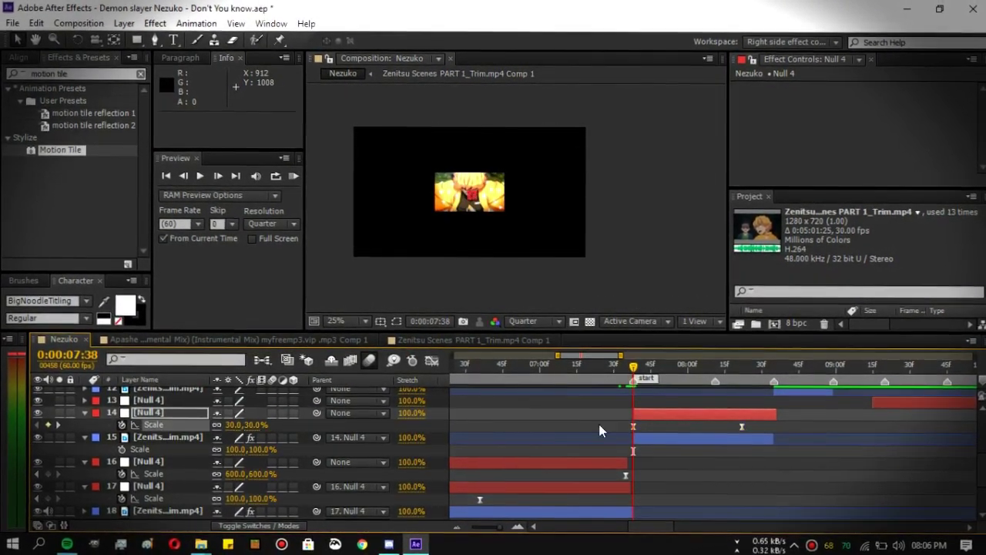
Bend the third clip's null scale curve so the zoom starts steeply and settles gently.
click(430, 358)
drag(669, 486, 634, 413)
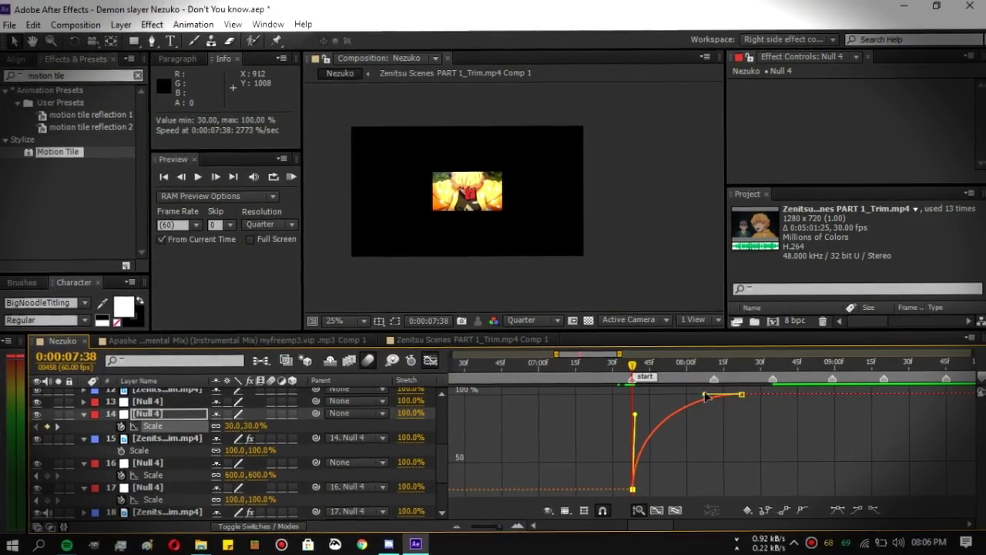
drag(707, 395, 636, 393)
click(596, 367)
click(431, 358)
Apply Motion Tile to the third clip with Output Width and Output Height of 250 and Mirror Edges enabled.
double_click(66, 162)
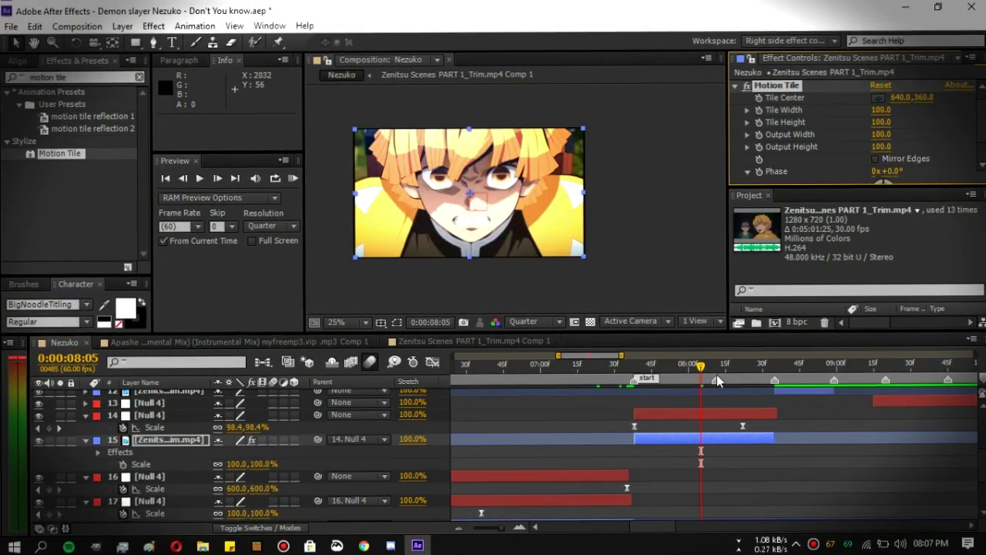
key(j)
click(885, 151)
key(Return)
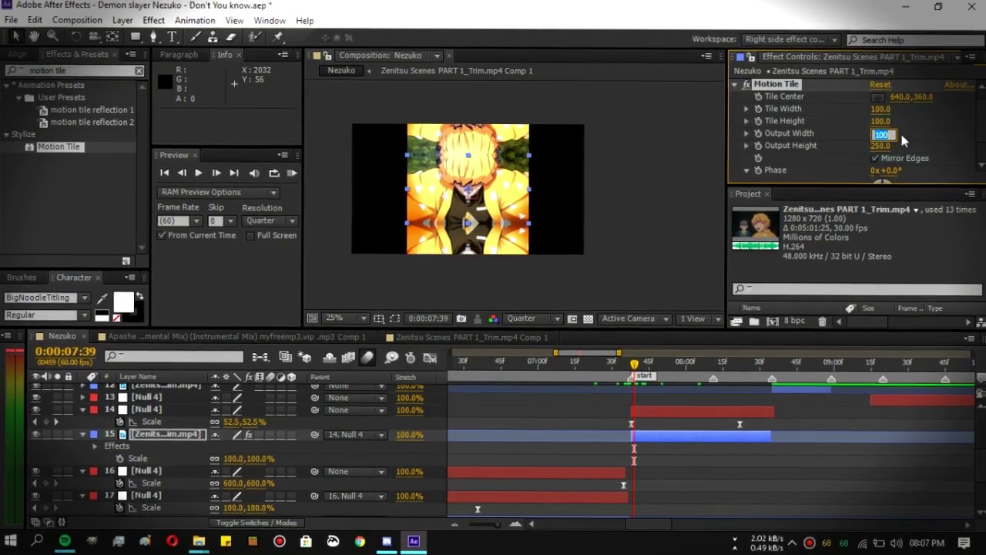
click(882, 136)
text(250)
key(Return)
click(877, 161)
click(611, 362)
key(space)
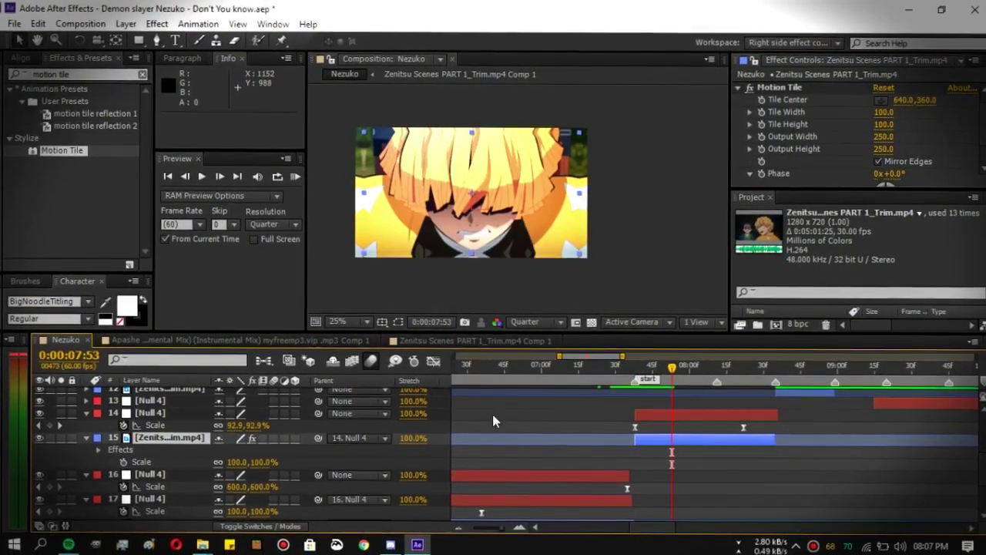
Collapse all layer properties and extend the second clip's nulls to end at 0:00:07:37.
key(ctrl+a)
key(u)
click(483, 413)
click(633, 367)
drag(628, 462, 632, 462)
click(625, 448)
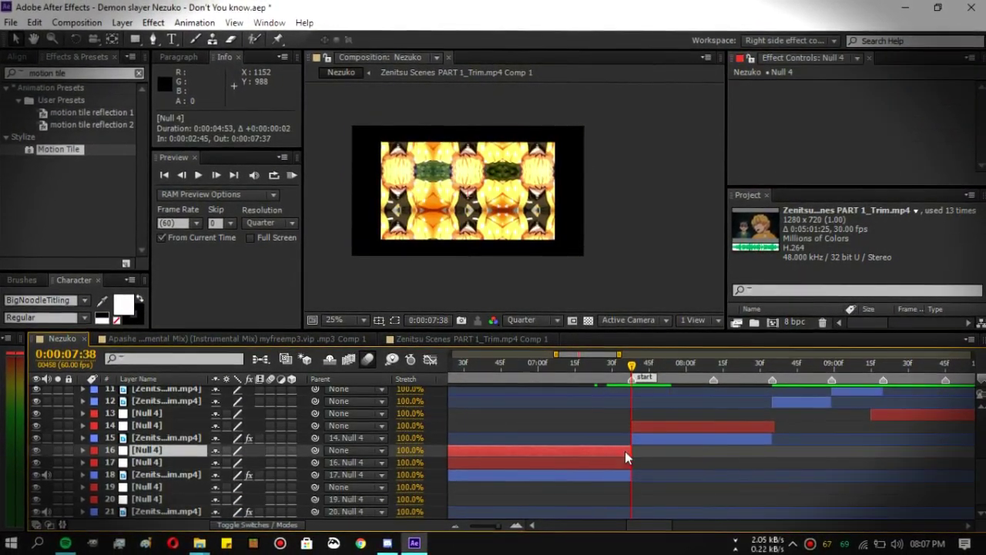
Enable motion blur on all layers and preview the composition.
scroll(630, 489, up, 5)
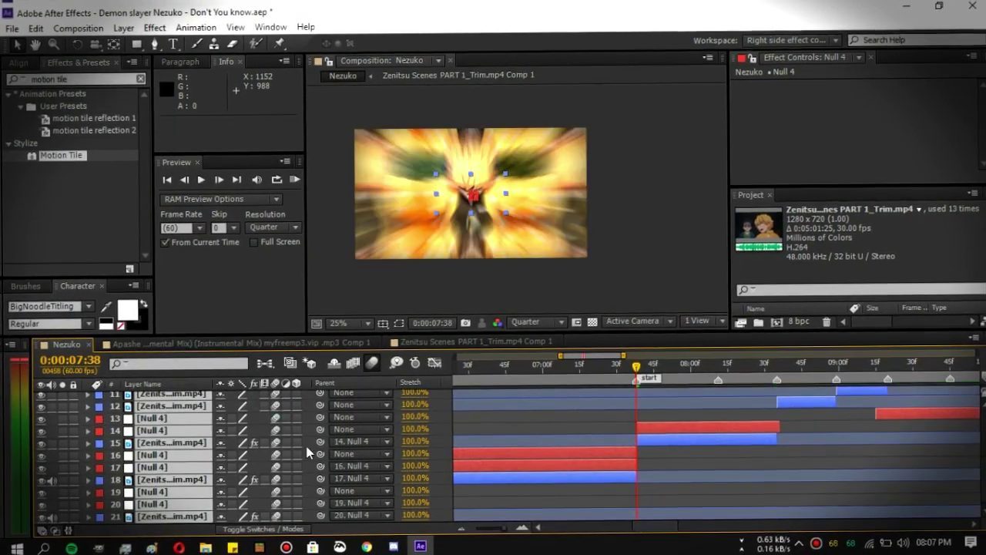
click(496, 422)
scroll(150, 431, down, 5)
scroll(208, 447, up, 5)
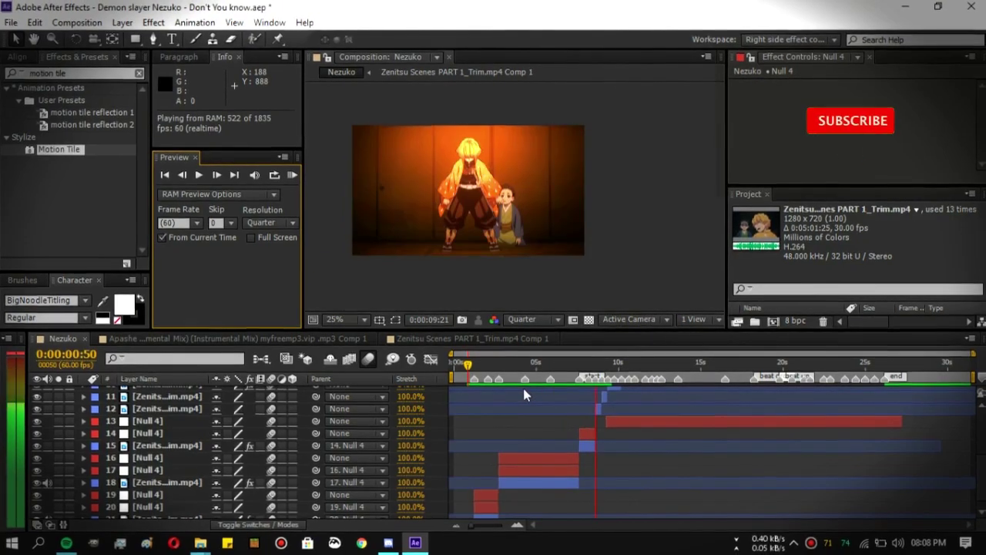
Adjust the third clip's null scale curve so the zoom slightly overshoots 100% before settling.
click(586, 433)
scroll(587, 441, up, 3)
click(658, 368)
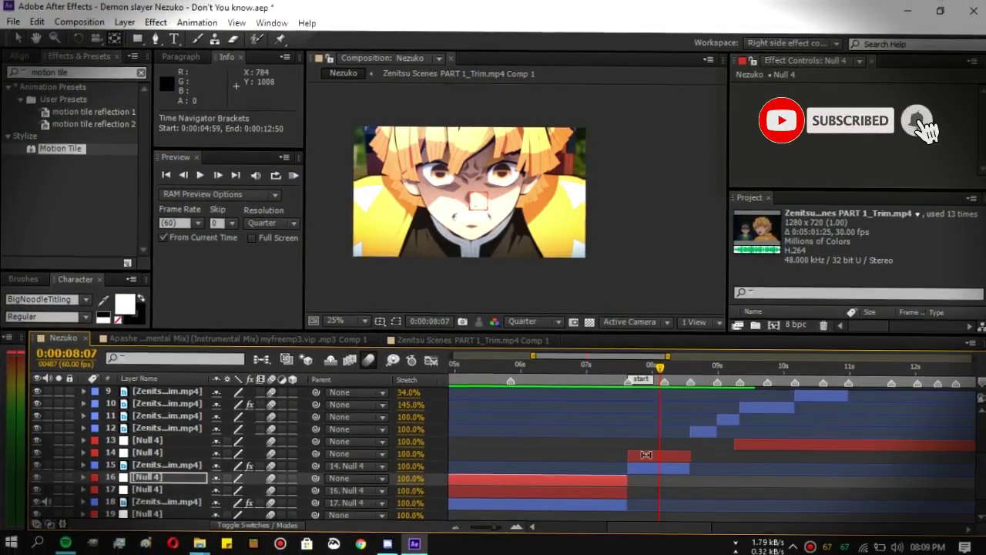
click(646, 455)
key(u)
mouse_move(659, 369)
mouse_down()
mouse_move(649, 394)
mouse_move(654, 369)
mouse_up()
click(628, 466)
click(432, 357)
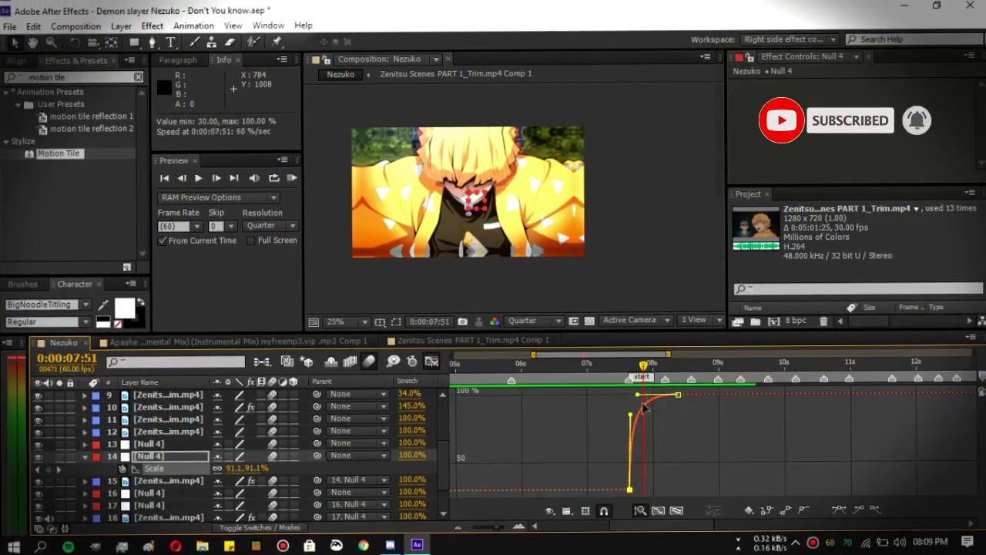
click(619, 365)
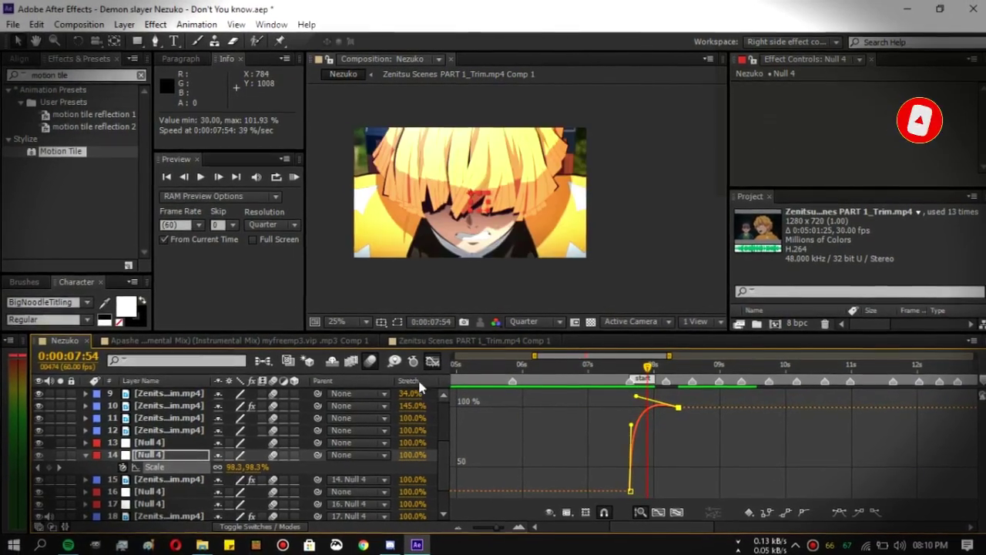
key(shift+F3)
Slip the third clip's footage by seven frames and preview the transition.
key(ctrl+Down)
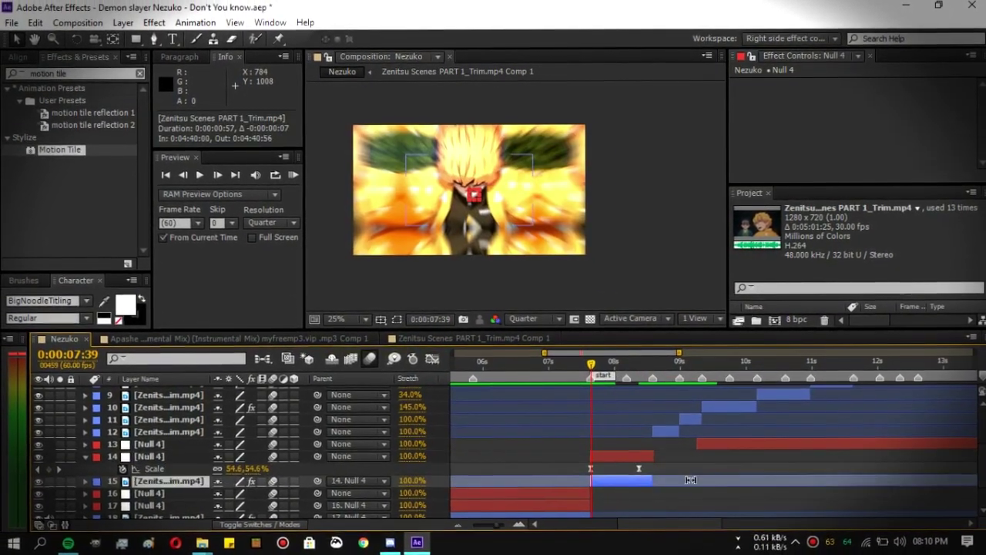
click(575, 372)
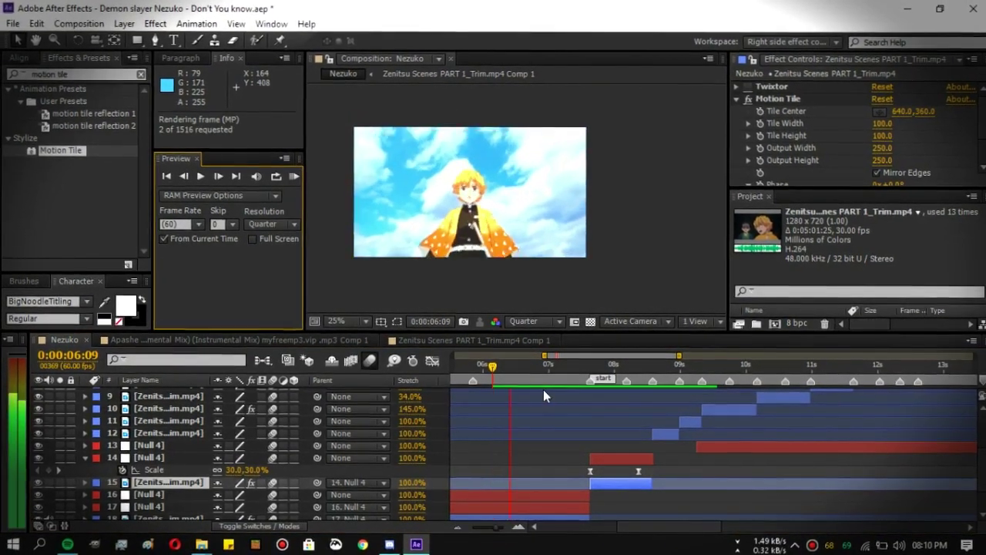
Split the spare null at 0:00:08:35 and parent the third clip's scale null to the piece above it.
click(651, 374)
key(ctrl+a)
key(u)
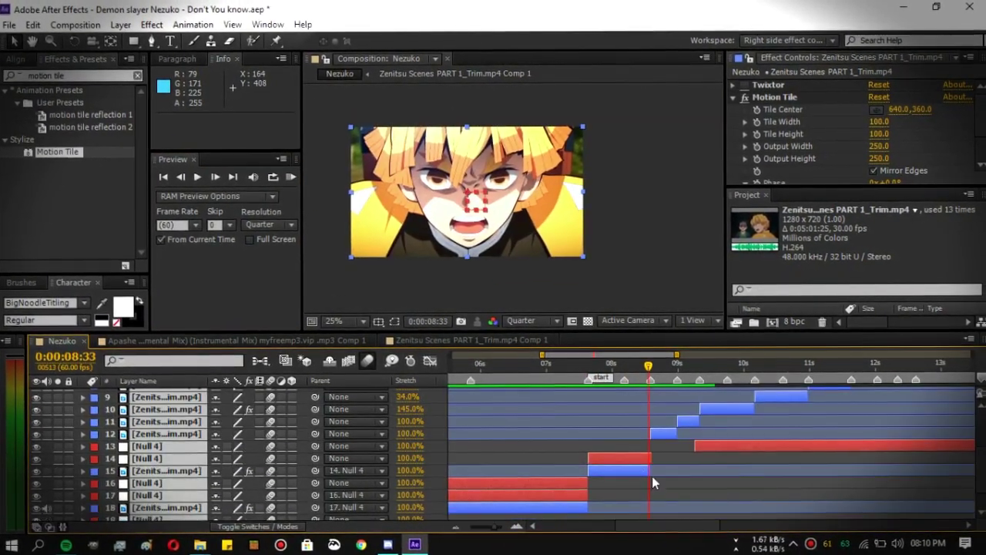
click(673, 390)
key(Page_Down)
key(Page_Down)
key(equal)
key(equal)
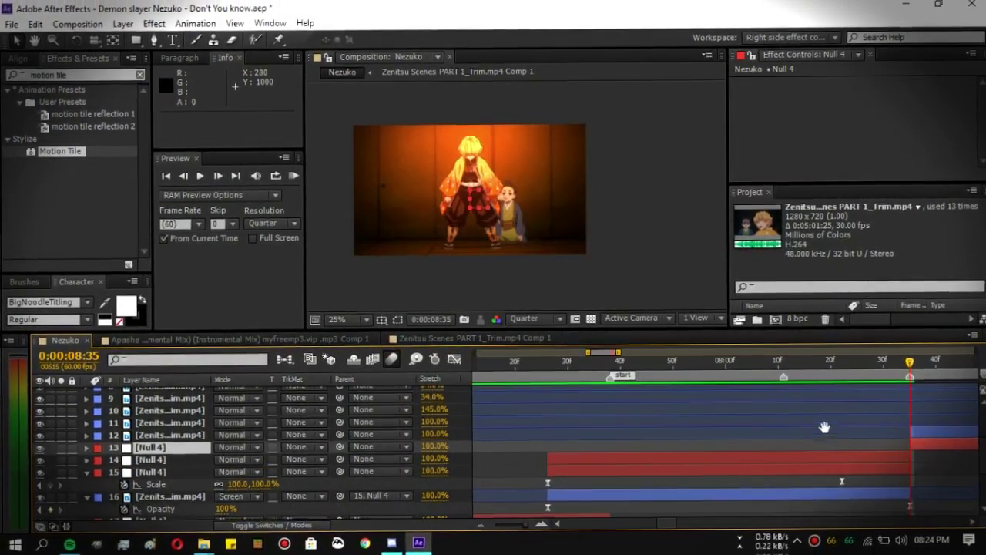
drag(340, 434, 151, 425)
Animate the third clip's upper null from position 640, 360 at about 0:00:07:40 to 640, 1104 at the clip's end, with Easy Ease.
key(i)
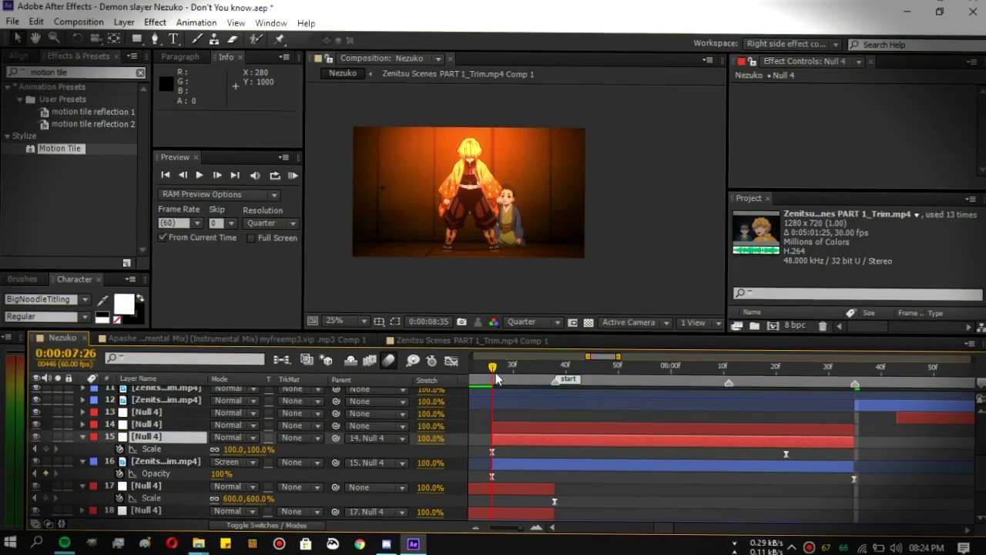
key(alt+shift+p)
drag(489, 436, 564, 440)
drag(617, 353, 641, 352)
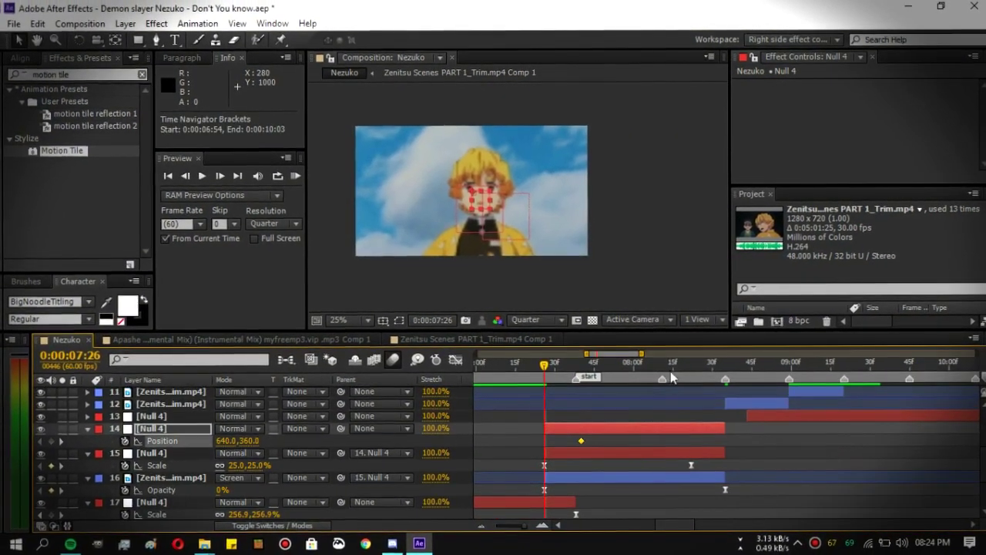
drag(248, 443, 536, 419)
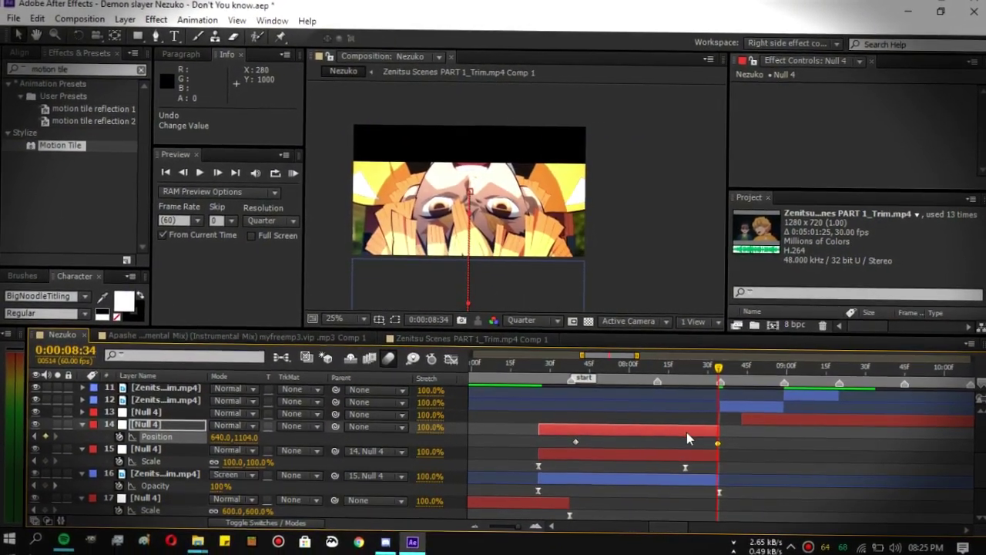
key(F9)
Separate the upper null's position dimensions and bend its Y Position curve so the slide accelerates steeply at the end.
click(452, 358)
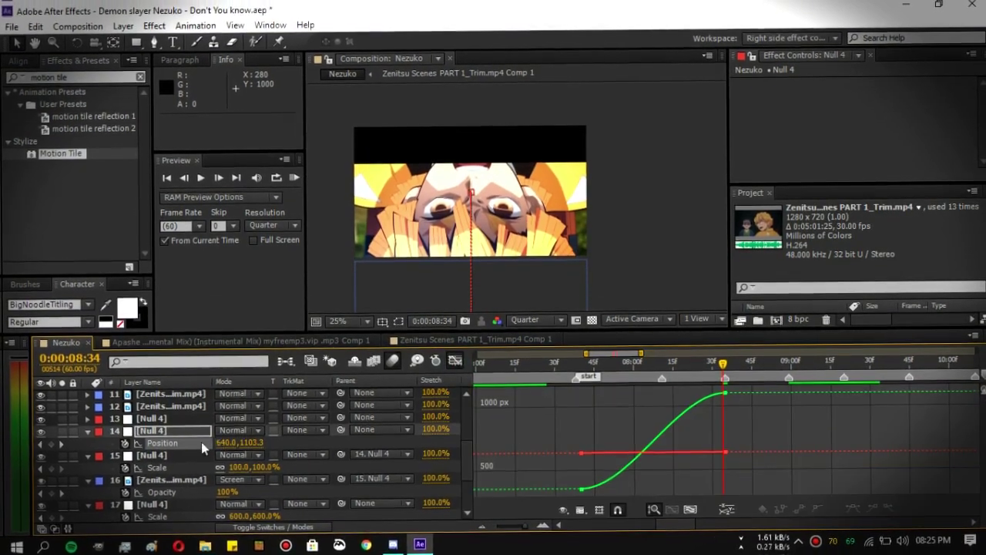
right_click(205, 444)
click(235, 462)
click(162, 456)
drag(628, 490, 718, 481)
click(530, 365)
key(KP_0)
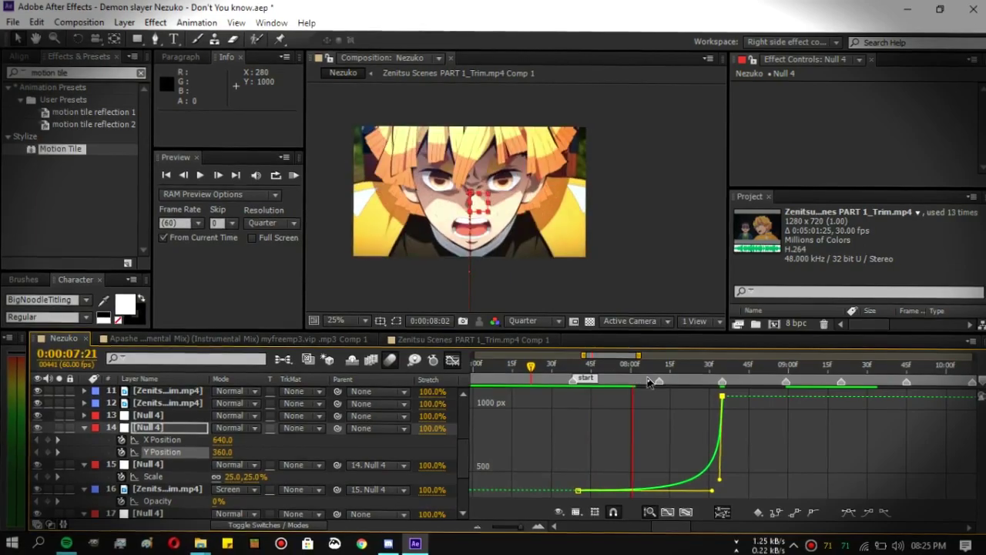
key(shift+F3)
Move the spare null above the fourth clip and split it at 0:00:08:59.
drag(654, 462, 528, 523)
drag(172, 484, 175, 456)
drag(608, 361, 680, 362)
key(ctrl+shift+d)
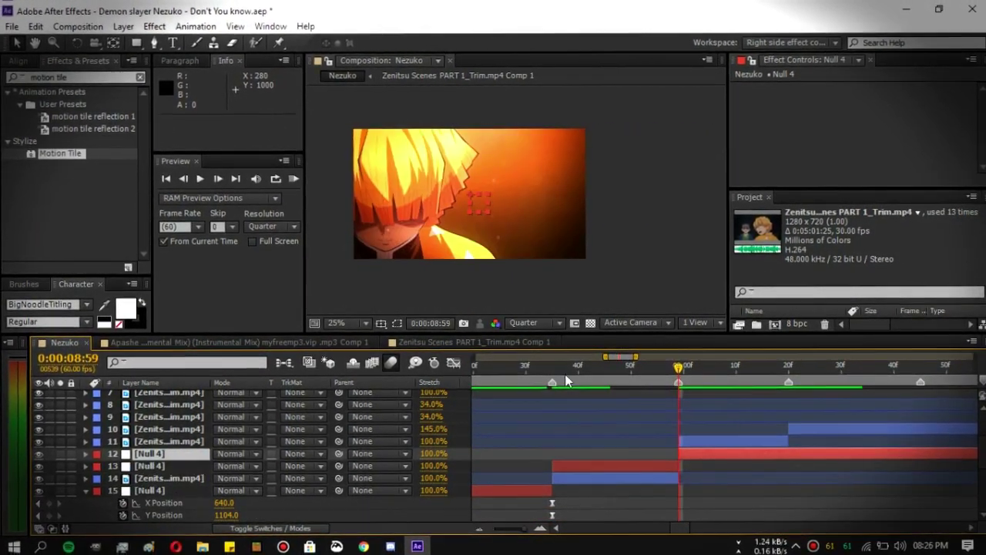
Parent the fourth clip to its null and place a position keyframe of 640, 360 at about 0:00:08:53.
click(564, 367)
key(equal)
click(605, 460)
drag(338, 469, 176, 454)
click(166, 453)
key(s)
drag(578, 368, 727, 367)
key(p)
drag(739, 467, 772, 465)
Set the fourth clip's null Y position to -371 at 0:00:08:35 and separate its position dimensions.
key(i)
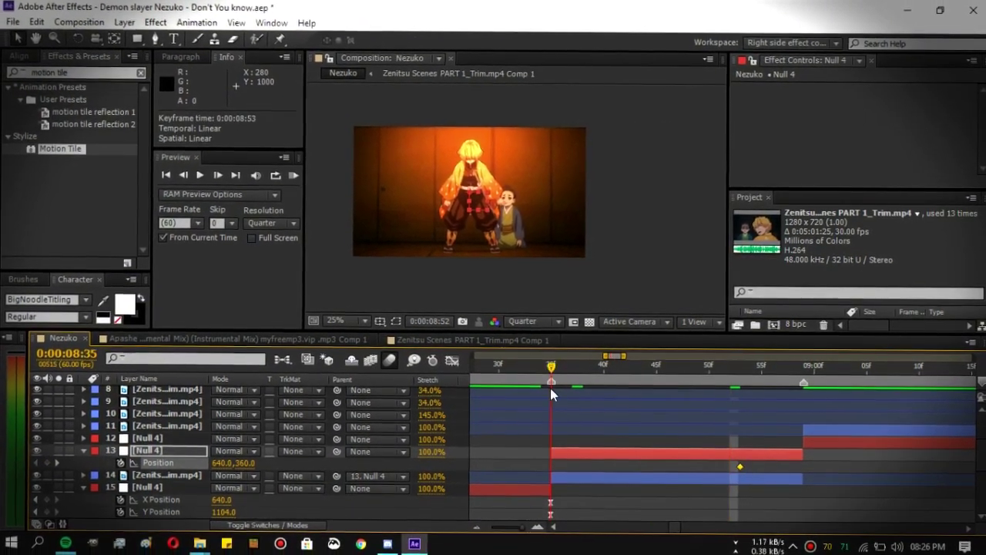
key(shift+F3)
click(158, 462)
right_click(158, 462)
click(185, 470)
Bend the fourth clip's null Y Position curve so the slide starts steeply and settles gently, and preview it.
drag(557, 478, 554, 419)
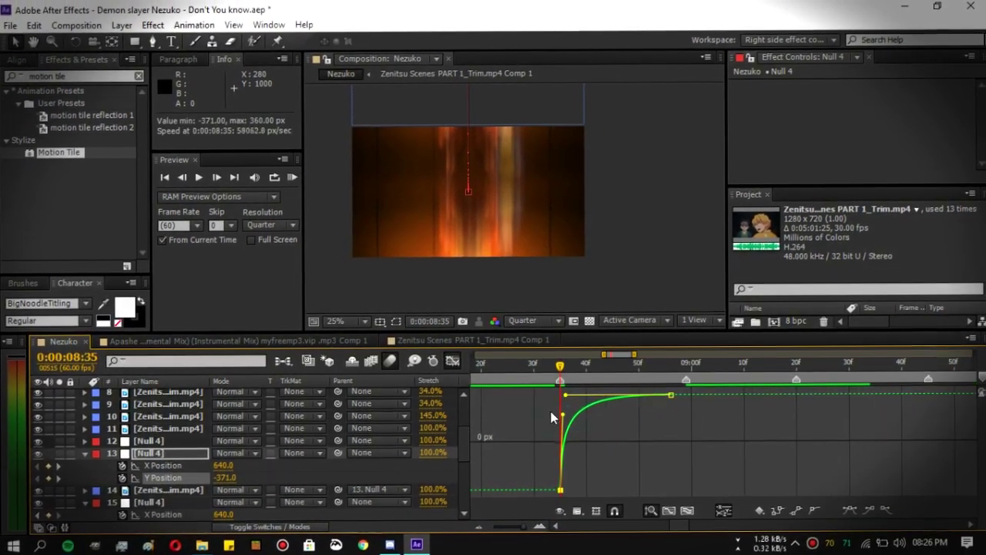
key(minus)
key(minus)
key(shift+F3)
click(533, 371)
key(space)
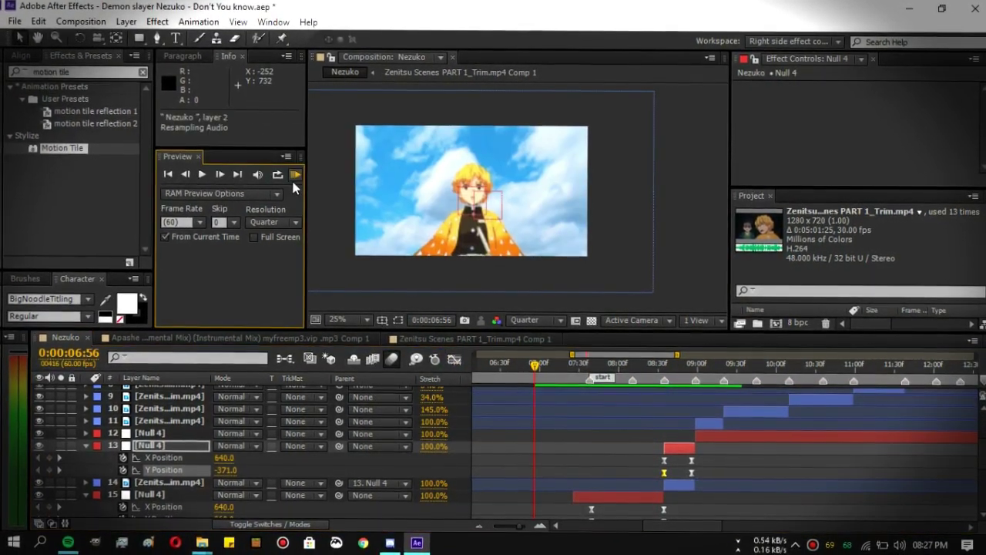
key(space)
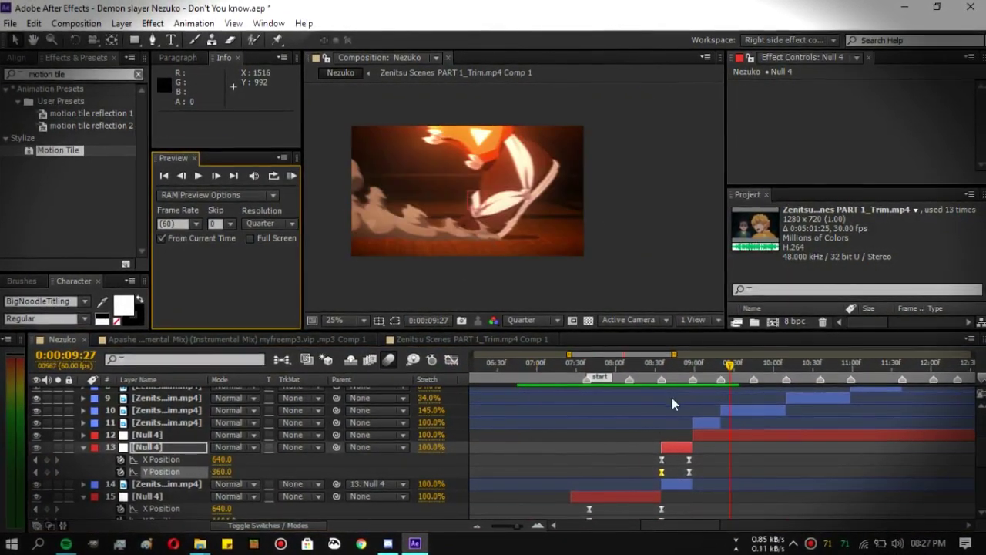
Trim the spare null to start at 0:00:09:20 and add another null spanning the fourth clip, with its scale shown.
click(720, 365)
scroll(726, 436, up, 1)
click(727, 436)
key(alt+bracketleft)
click(609, 363)
click(604, 462)
key(ctrl+d)
key(s)
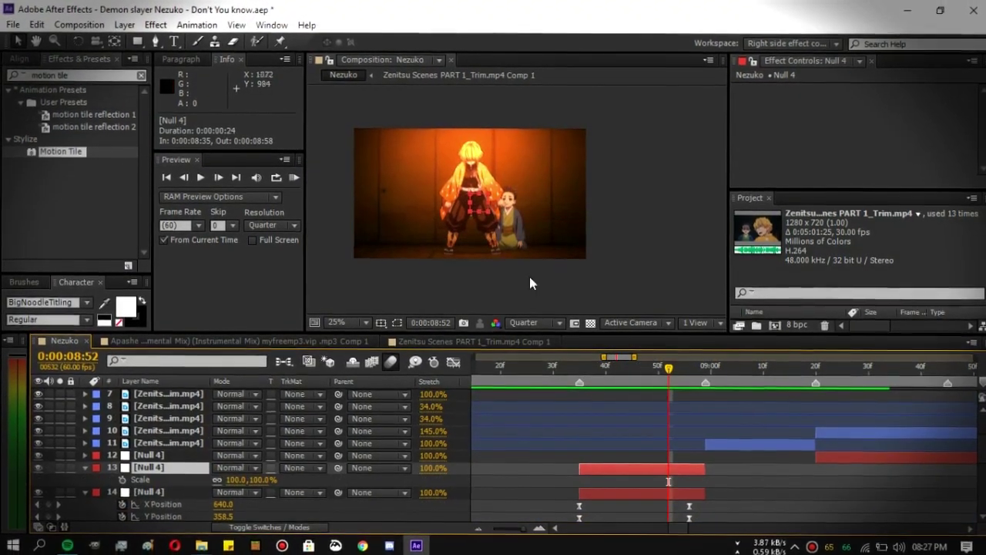
Place the new null on the standing character's head and add a 100% scale keyframe at 0:00:08:39.
scroll(543, 156, up, 3)
drag(541, 142, 544, 142)
drag(666, 363, 593, 378)
click(119, 475)
click(594, 476)
drag(598, 484, 603, 481)
Parent the fourth clip's position null to the new scale null.
key(o)
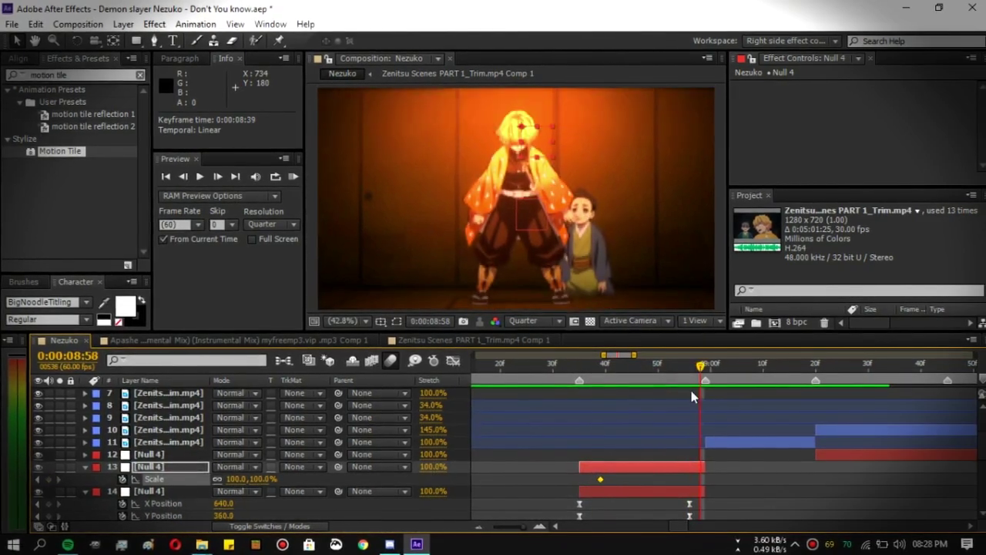
click(402, 489)
click(369, 462)
click(686, 493)
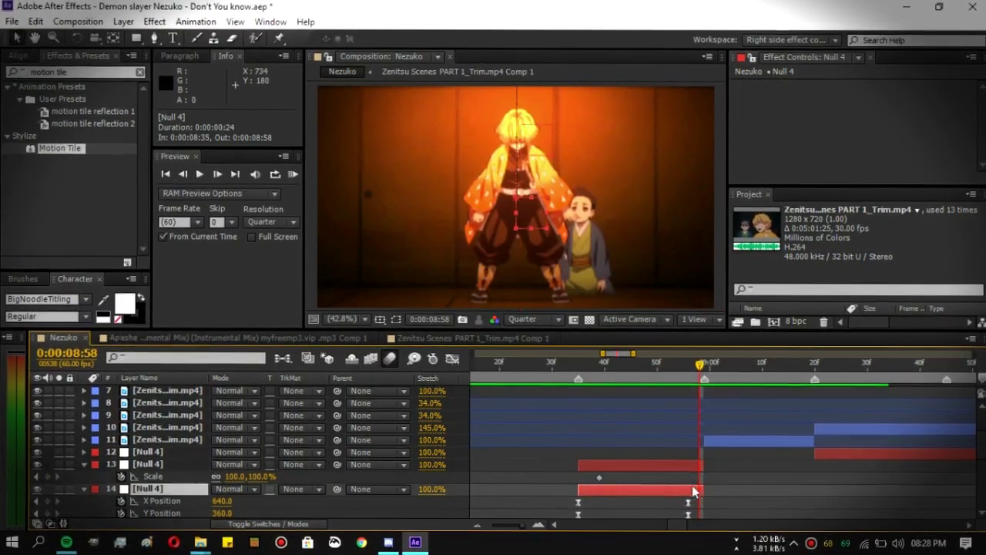
Set the scale null to 550% at 0:00:08:58 and nudge that keyframe slightly past the null's end.
click(234, 478)
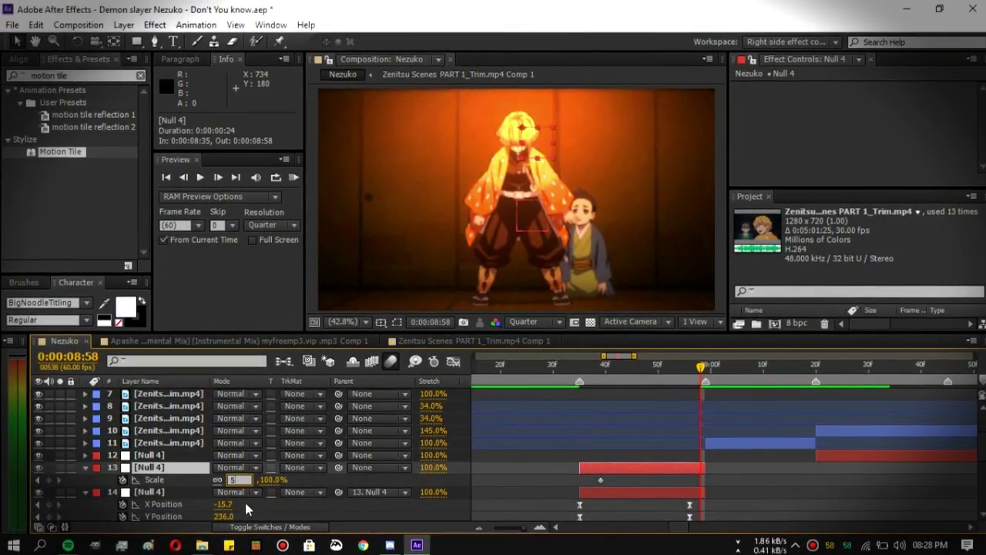
text(500)
key(Return)
text(550)
key(Return)
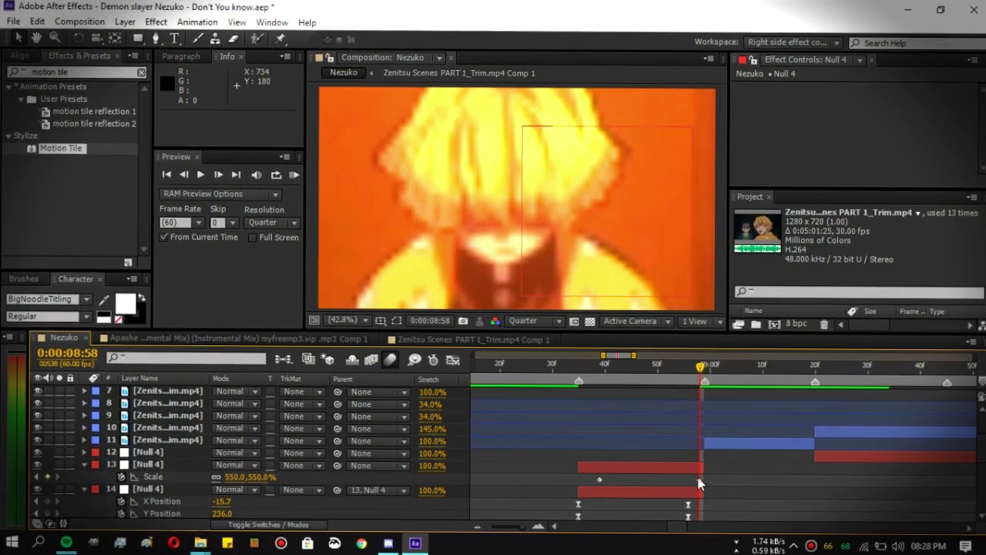
drag(700, 479, 705, 479)
Apply Easy Ease to the fourth clip's scale keyframes and bend the curve so the zoom accelerates steeply at the end.
drag(722, 487, 568, 463)
key(F9)
click(453, 359)
drag(546, 432, 688, 488)
drag(668, 392, 704, 465)
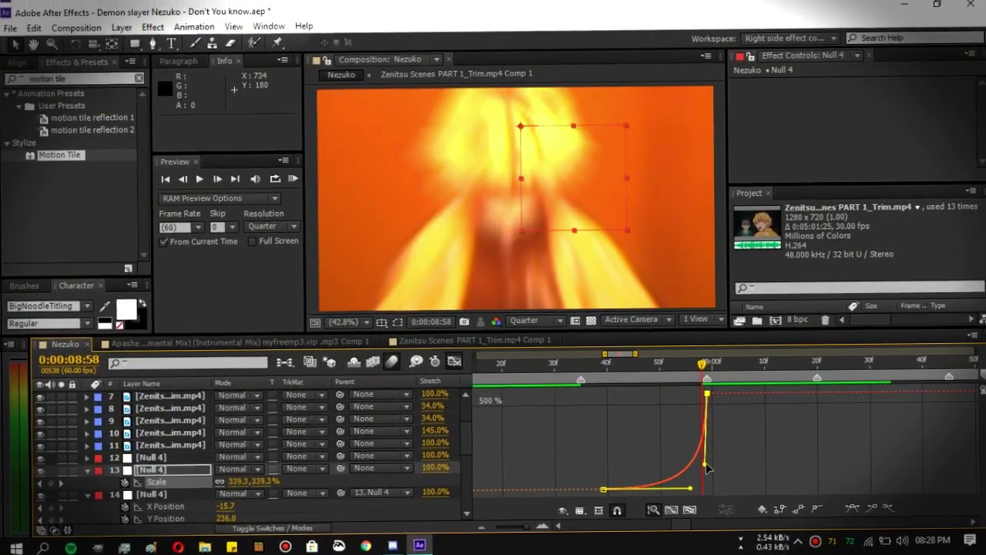
click(453, 359)
Extend the spare null back to start at 0:00:08:59 and move it above the fifth clip.
scroll(698, 407, down, 1)
drag(697, 365, 714, 391)
scroll(755, 443, up, 1)
drag(746, 455, 629, 477)
key(ctrl+])
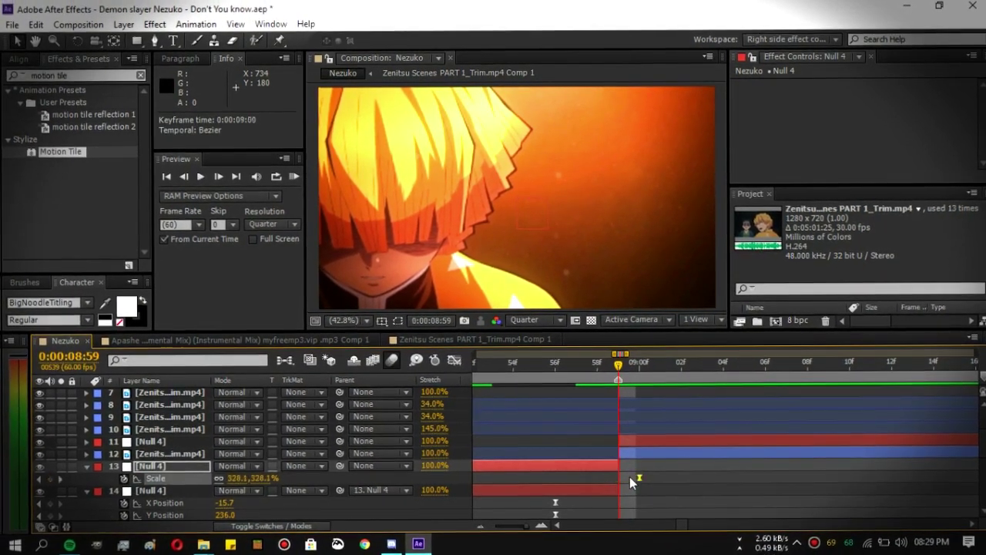
Parent the fifth clip to the null directly above it.
key(equal)
click(166, 451)
drag(340, 457, 152, 444)
Keyframe the fifth clip's null to scale from 25% at 0:00:08:59 up to 100% shortly before the clip ends.
click(151, 444)
key(s)
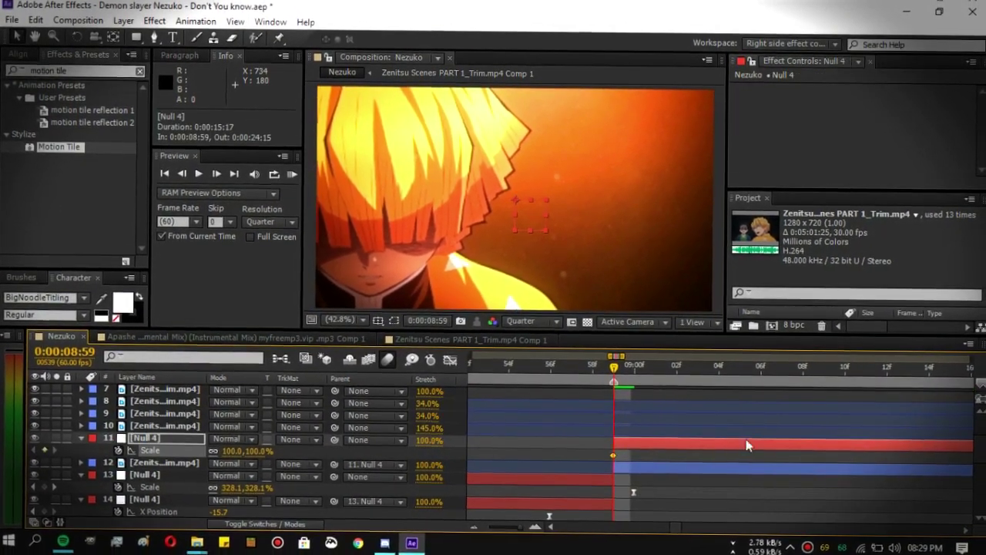
key(minus)
click(239, 423)
text(25)
key(Return)
Apply Easy Ease to the null's scale keyframes and bend the curve so the zoom starts steeply and settles gently.
key(F9)
key(shift+F3)
drag(568, 490, 524, 416)
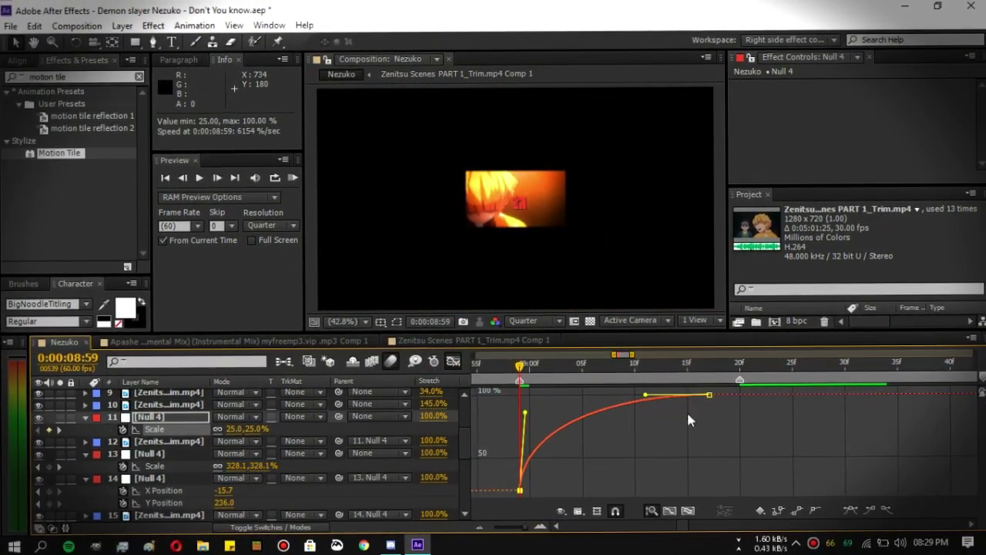
drag(644, 396, 547, 396)
key(Page_Down)
key(Page_Down)
key(Page_Down)
key(Page_Down)
key(shift+F3)
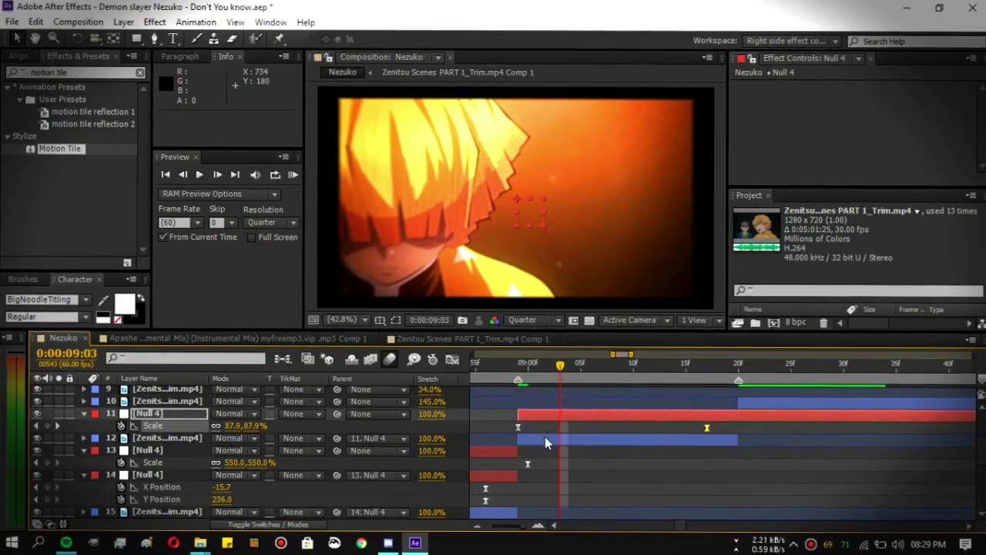
Apply Motion Tile to the fifth clip with output width and height 250 and mirrored edges, and preview the zoom.
click(544, 437)
key(minus)
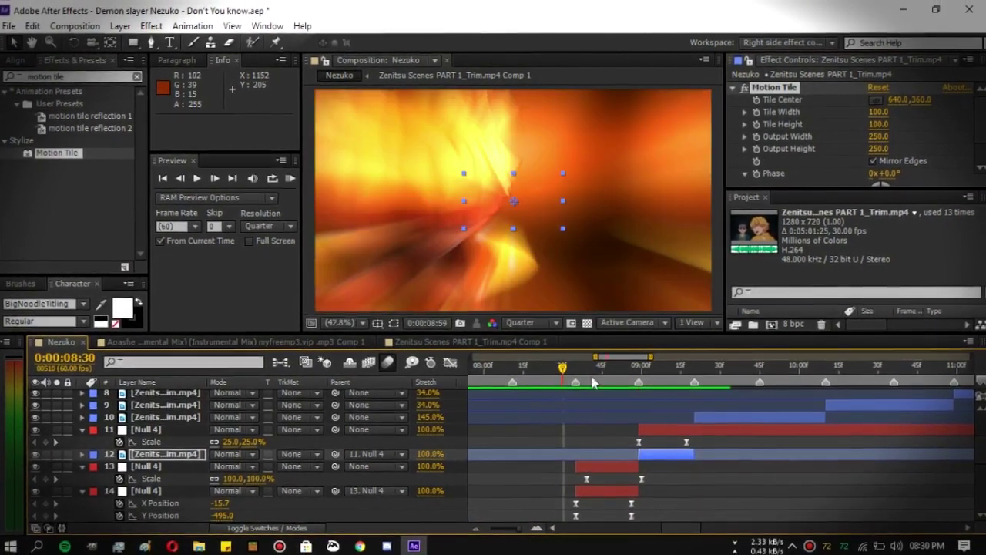
click(289, 178)
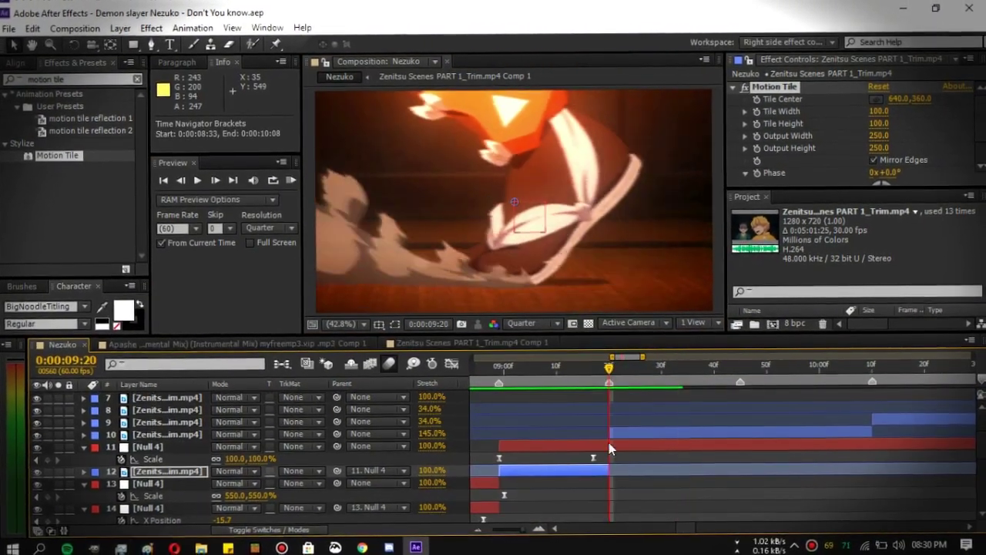
Split the null at 0:00:09:20 where the fifth clip ends and preview the following clips.
click(608, 443)
drag(608, 443, 497, 443)
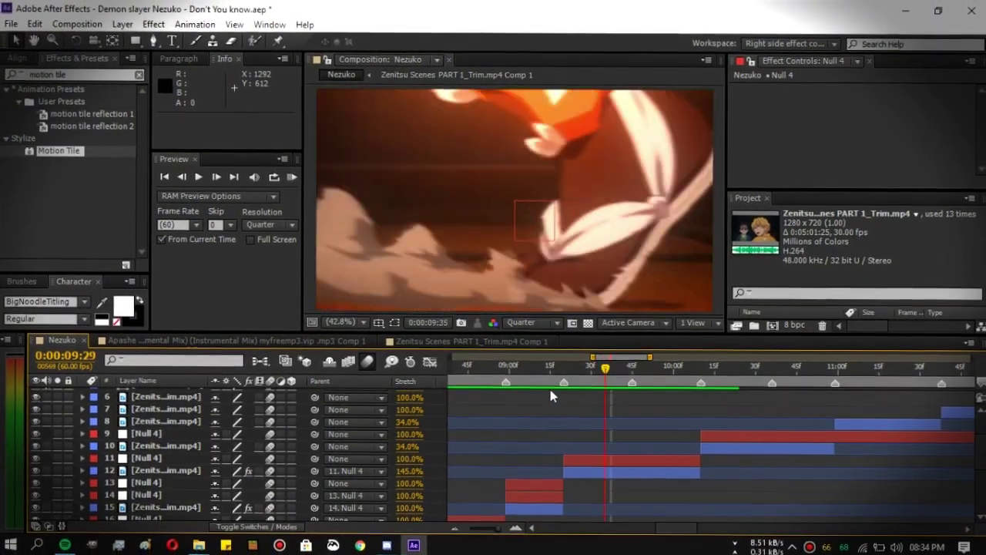
key(KP_0)
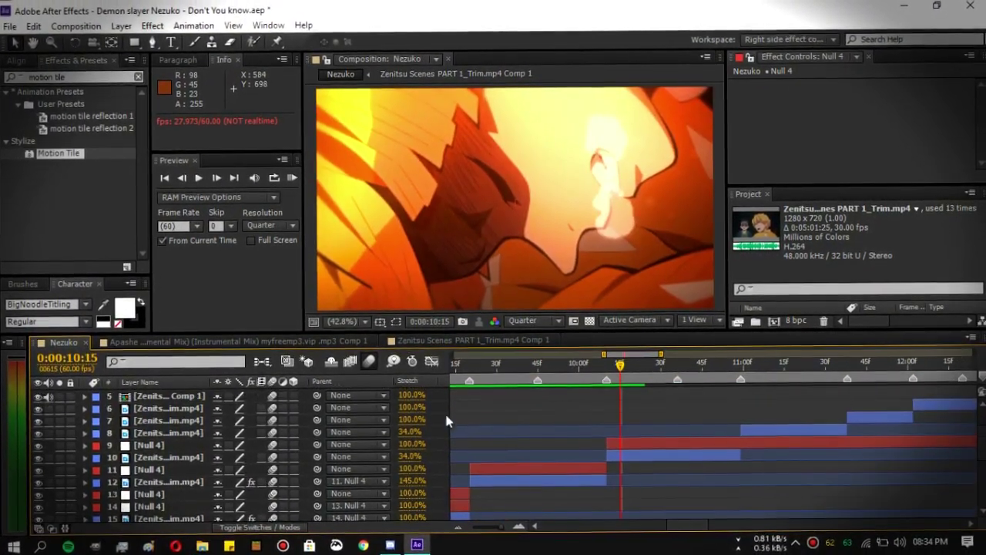
Add an adjustment layer above the nulls starting at 0:00:10:10 and apply the Glitch shake preset to it.
right_click(446, 420)
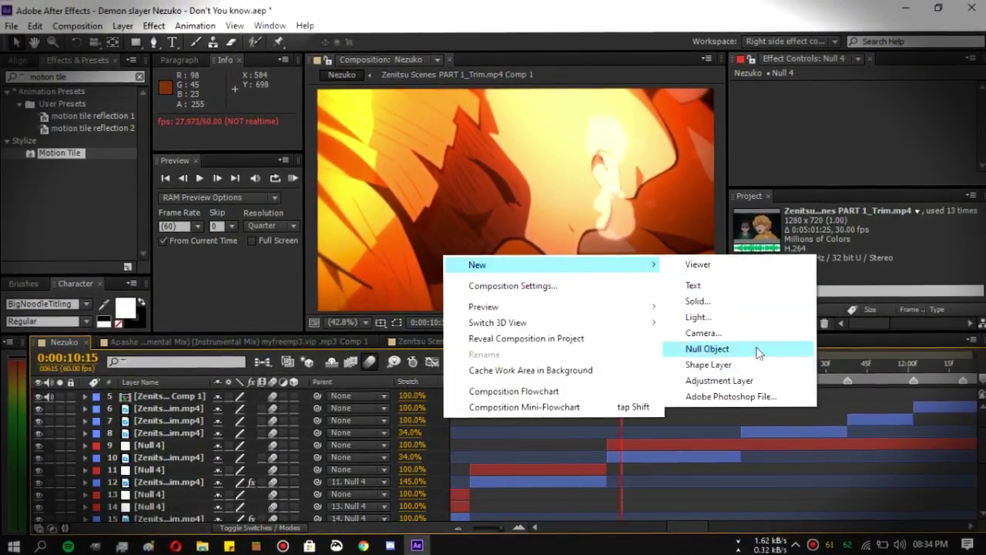
click(740, 449)
key(alt+bracketleft)
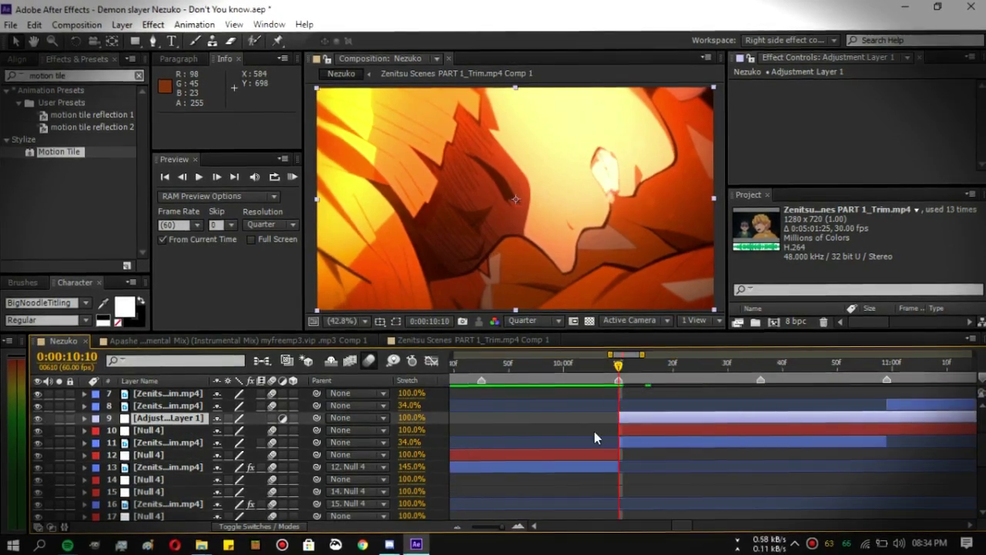
click(11, 74)
click(20, 41)
drag(65, 113, 597, 424)
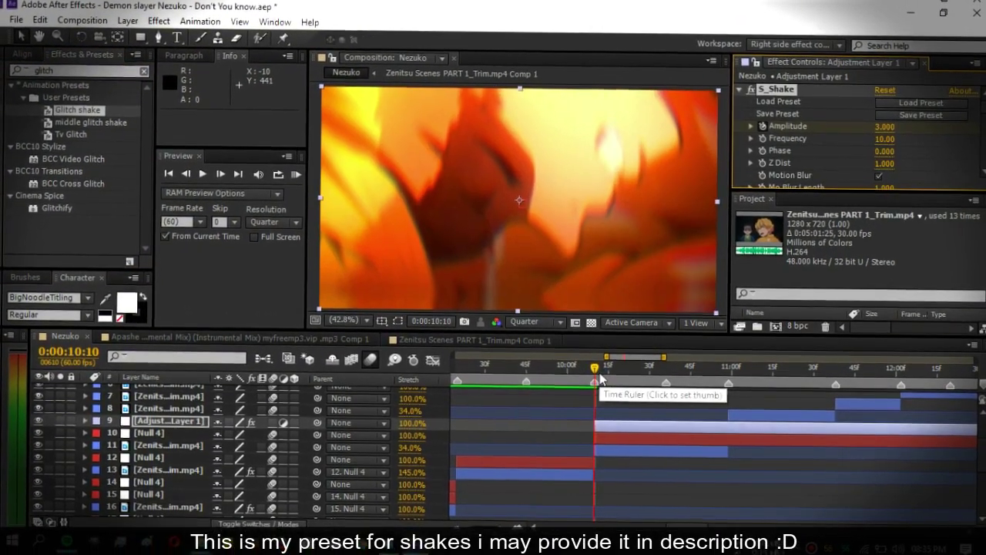
Shorten the adjustment layer to a brief span straddling the cut at 0:00:10:10 and preview the shake.
key(u)
click(594, 377)
drag(591, 379, 671, 380)
key(alt+bracketright)
key(u)
drag(649, 426, 613, 426)
drag(590, 363, 543, 363)
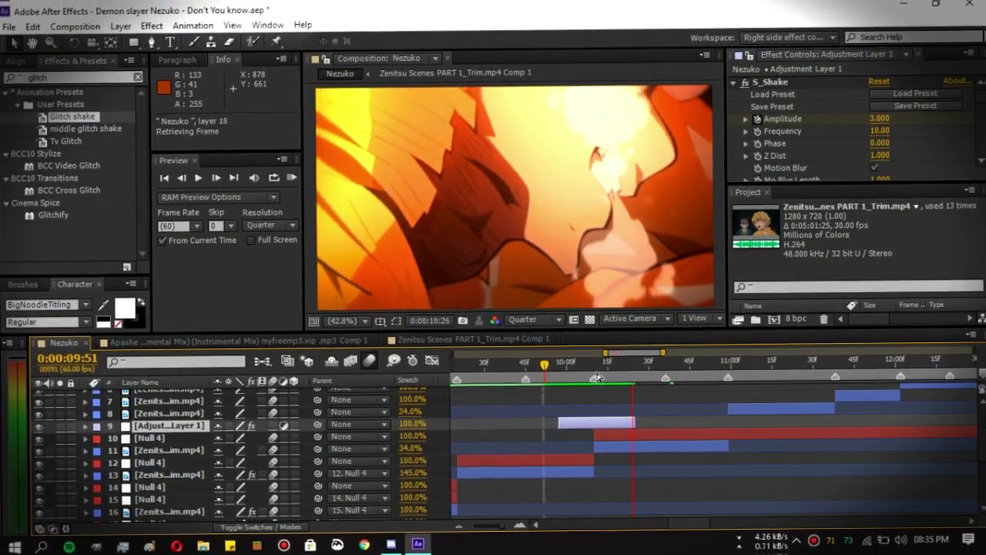
click(500, 362)
click(292, 176)
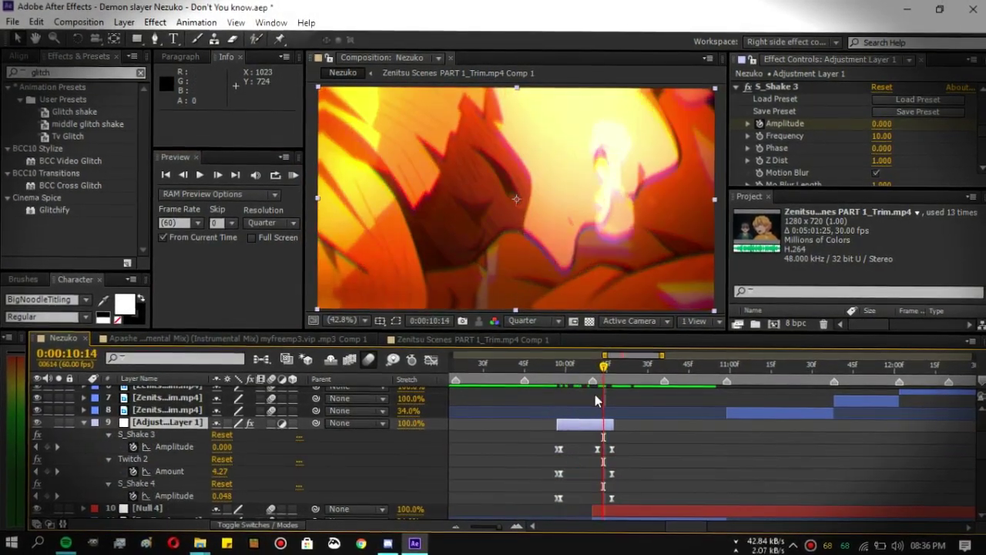
Move the adjustment layer later to start at 0:00:10:05, just before the cut, and preview the shake again.
key(u)
drag(569, 426, 592, 423)
click(542, 363)
click(292, 176)
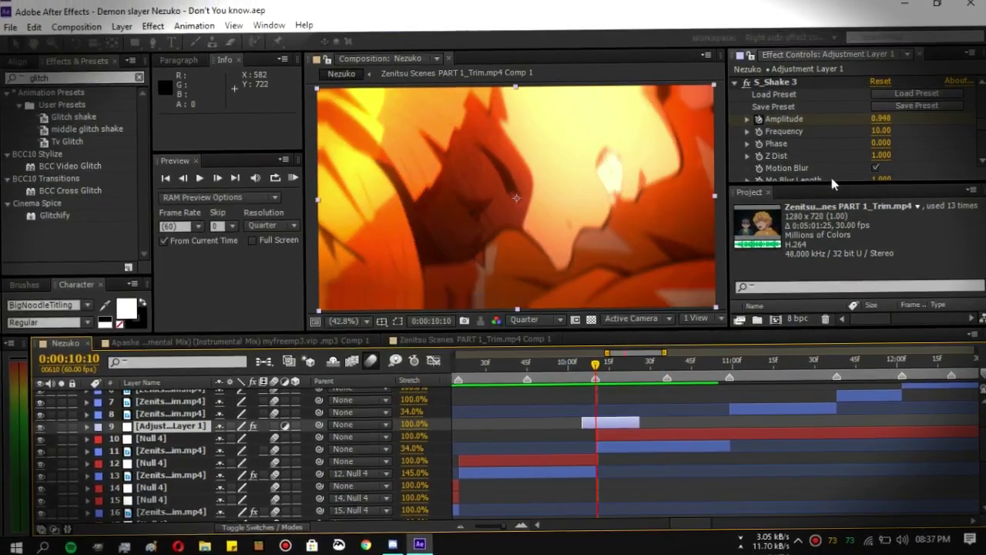
Examine the S_Shake 3, Twitch 2 and S_Shake 4 settings and keyframes on the adjustment layer between 0:00:10:05 and 0:00:10:25.
drag(830, 185, 829, 302)
key(u)
drag(664, 353, 628, 352)
click(501, 363)
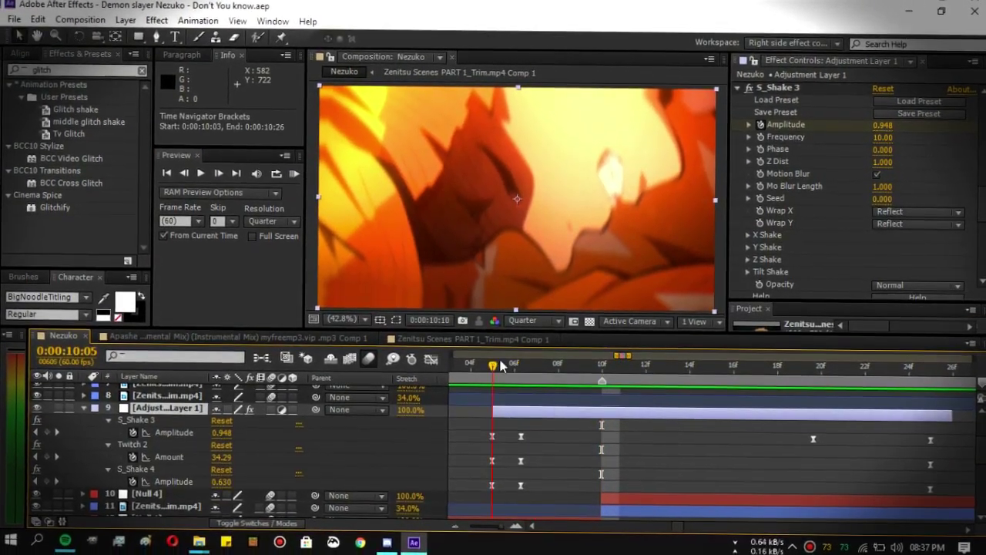
scroll(173, 453, down, 1)
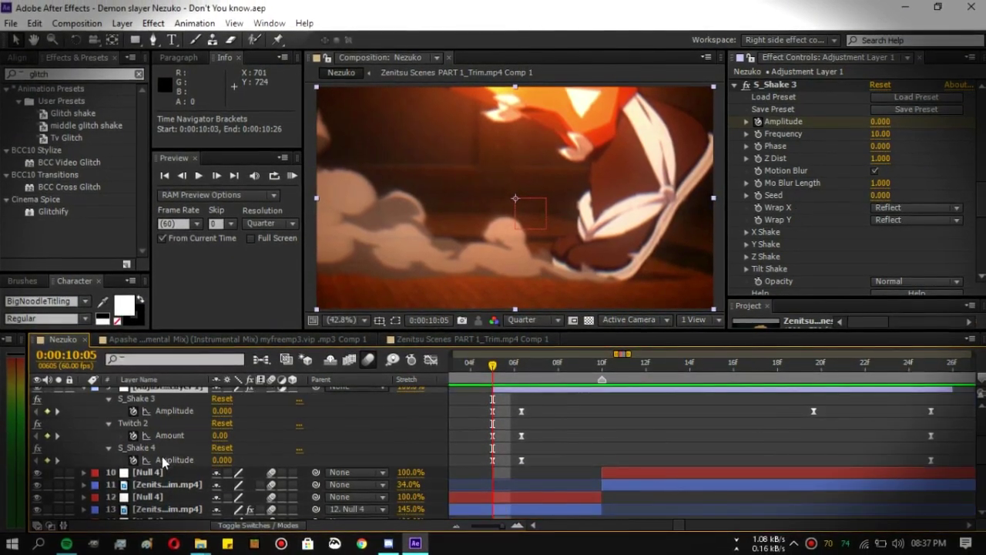
scroll(193, 437, up, 2)
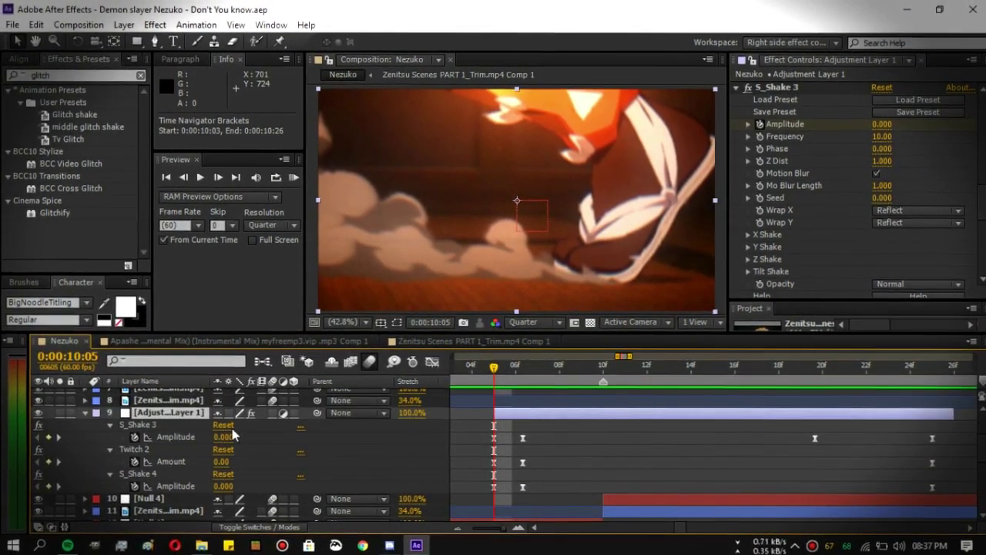
scroll(830, 146, down, 5)
scroll(849, 193, down, 3)
scroll(844, 189, up, 7)
drag(524, 372, 928, 374)
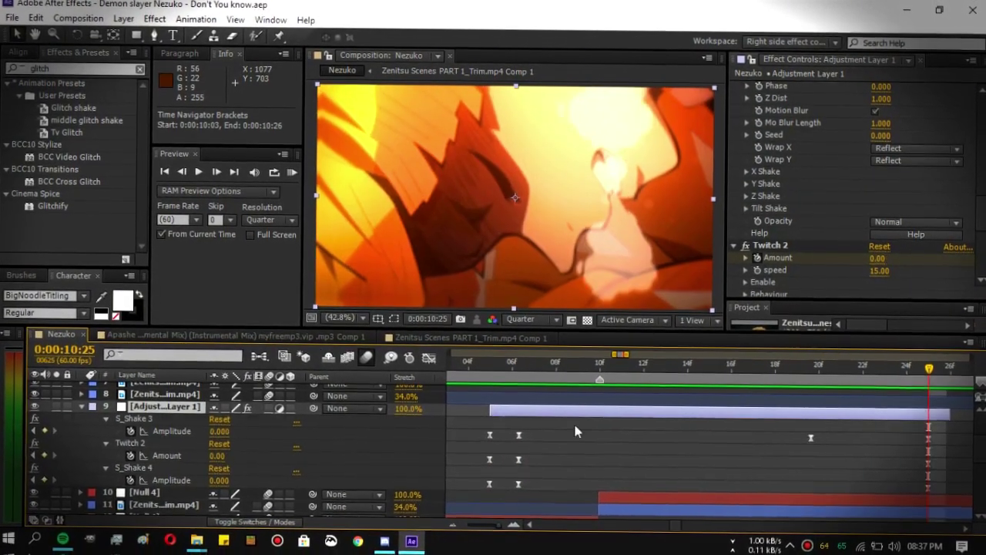
key(u)
scroll(577, 426, down, 3)
drag(579, 365, 691, 368)
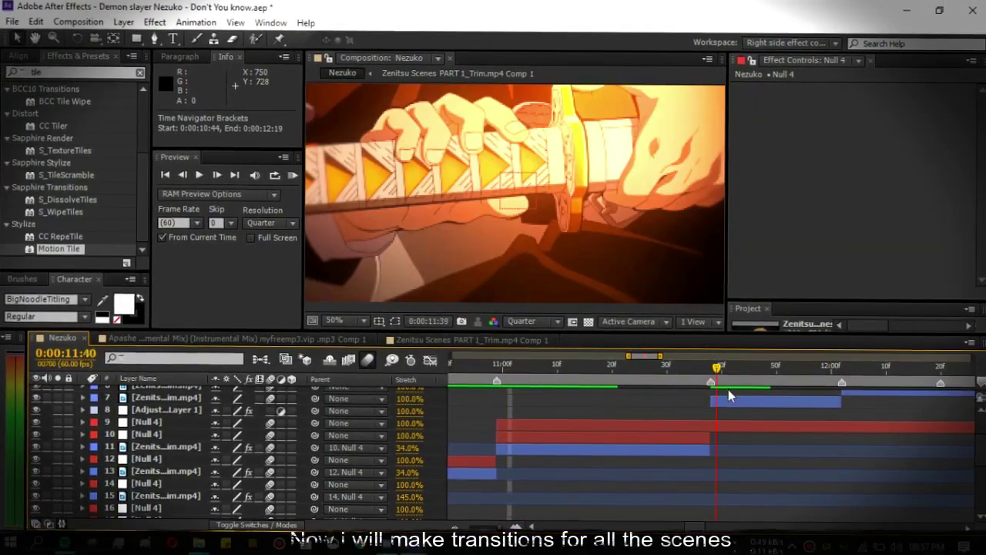
Split the topmost null at 0:00:11:38 where the clip ends and shift the remaining part slightly later.
key(shift+slash)
mouse_move(717, 368)
mouse_down()
mouse_move(611, 374)
mouse_move(711, 369)
mouse_up()
click(622, 423)
key(ctrl+shift+d)
drag(759, 426, 792, 426)
Add starting scale and rotation keyframes to the upper null near the clip's start, and keyframe its scale to 400% at 0:00:11:36.
click(616, 436)
drag(711, 370, 503, 369)
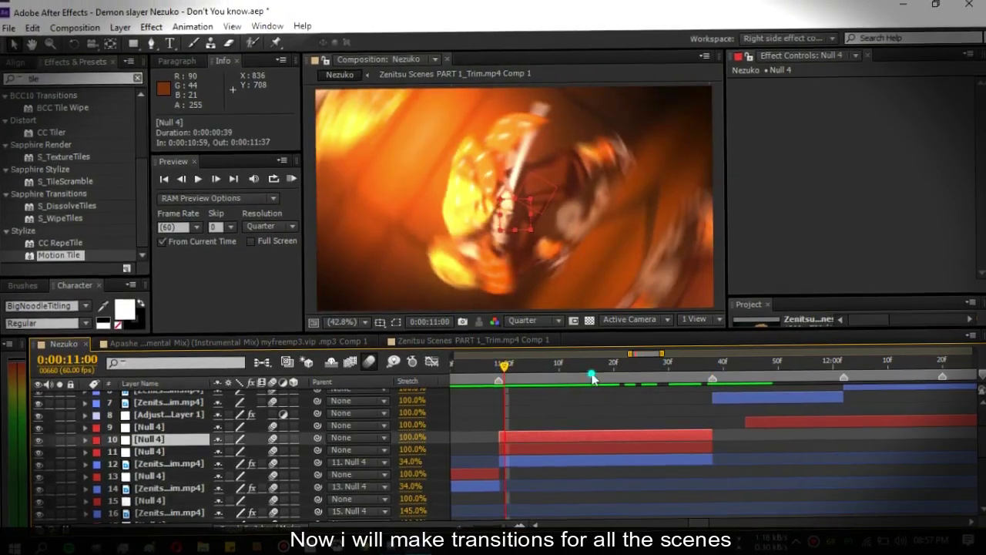
click(651, 362)
key(s)
key(shift+r)
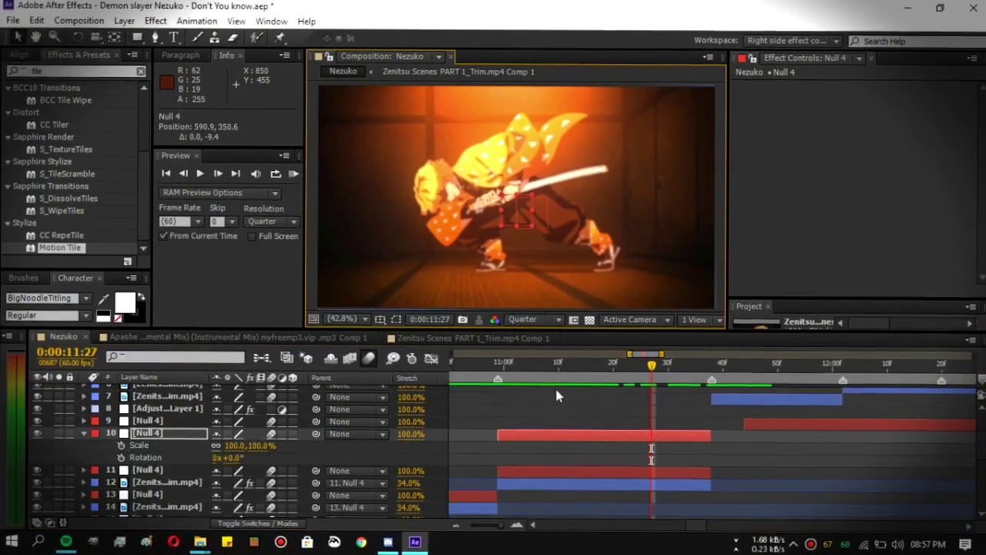
click(537, 362)
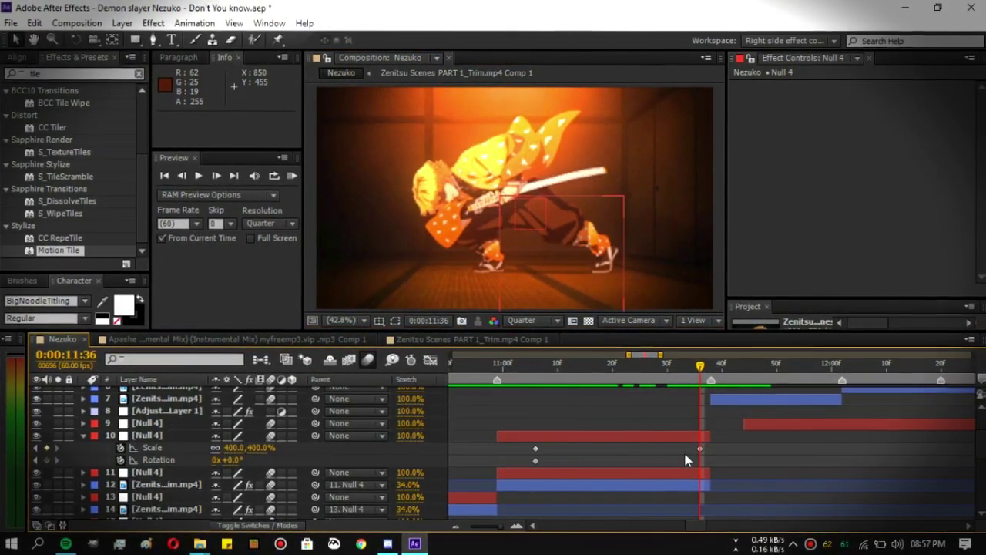
Parent the lower null to the upper null that carries the scale and rotation keyframes.
key(ctrl+z)
click(318, 478)
drag(233, 453, 605, 319)
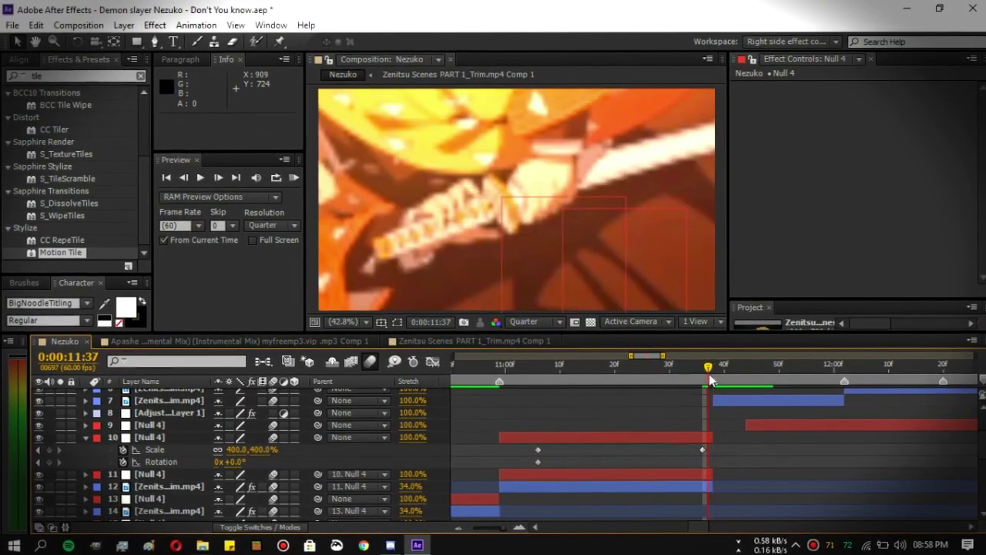
Move the ending scale keyframe to 0:00:11:37 and set the scale to 500% and the rotation to 12° there.
drag(703, 450, 713, 455)
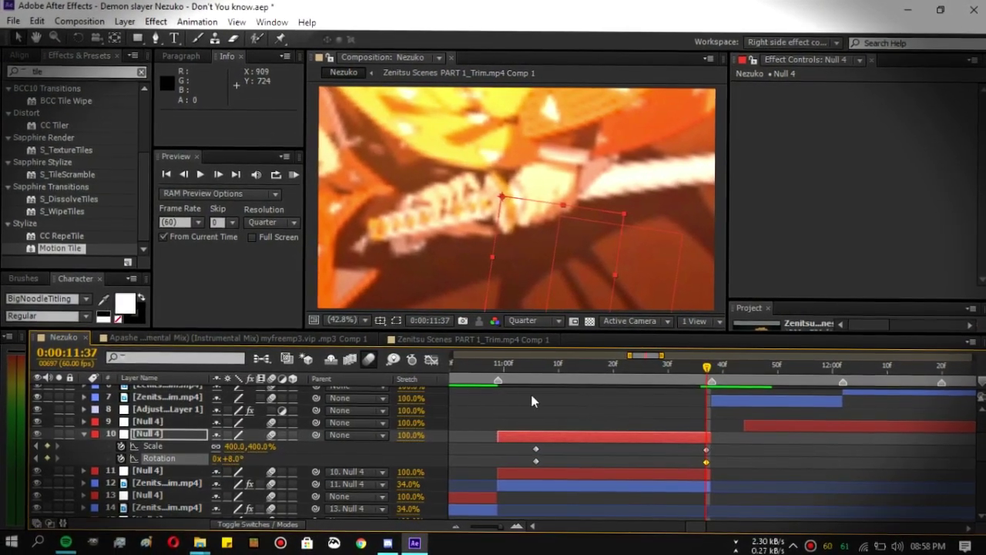
drag(226, 459, 308, 459)
click(238, 448)
text(500)
key(Return)
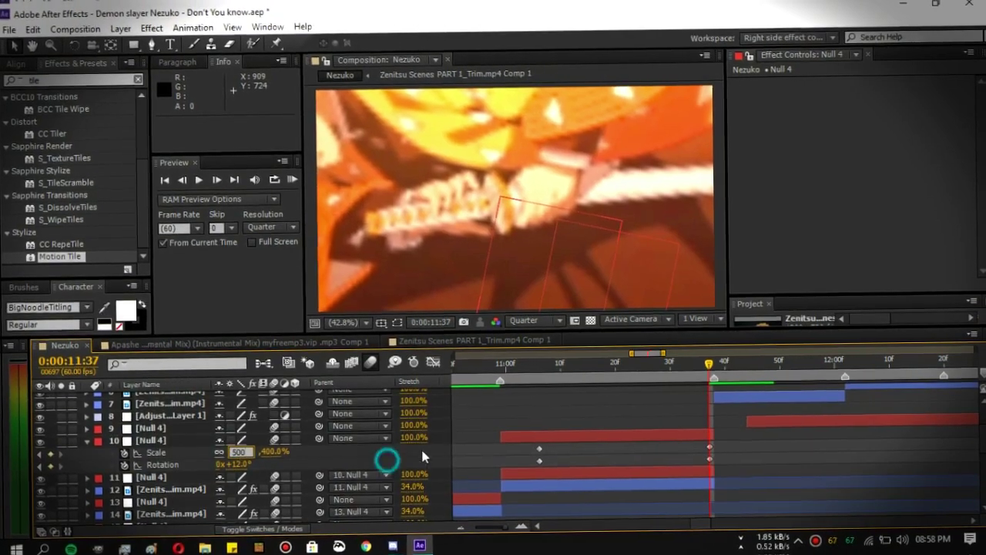
Shift the ending scale and rotation keyframes to 0:00:11:39, just past the null's end.
scroll(722, 452, up, 1)
drag(678, 443, 703, 468)
drag(693, 453, 704, 454)
key(Page_Down)
key(Page_Down)
scroll(697, 455, down, 2)
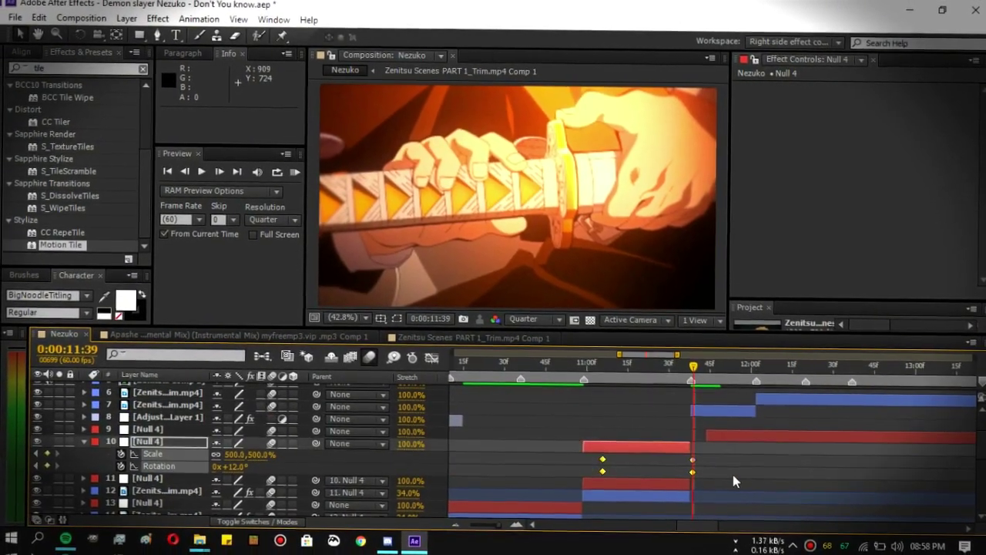
Apply Easy Ease to the null's scale and rotation keyframes and bend both curves to accelerate steeply at the end.
key(shift+F3)
key(F9)
drag(633, 489, 685, 488)
drag(663, 394, 688, 470)
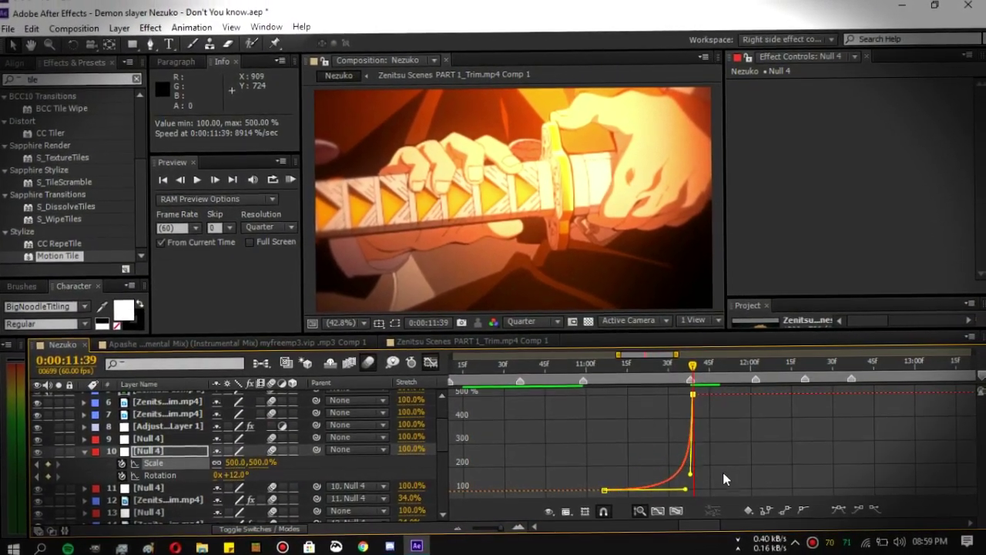
click(160, 475)
drag(692, 395, 691, 462)
drag(693, 365, 726, 364)
key(shift+F3)
Place the spare null above the next clip starting at 0:00:11:38 and split it where that clip ends.
double_click(728, 431)
click(537, 60)
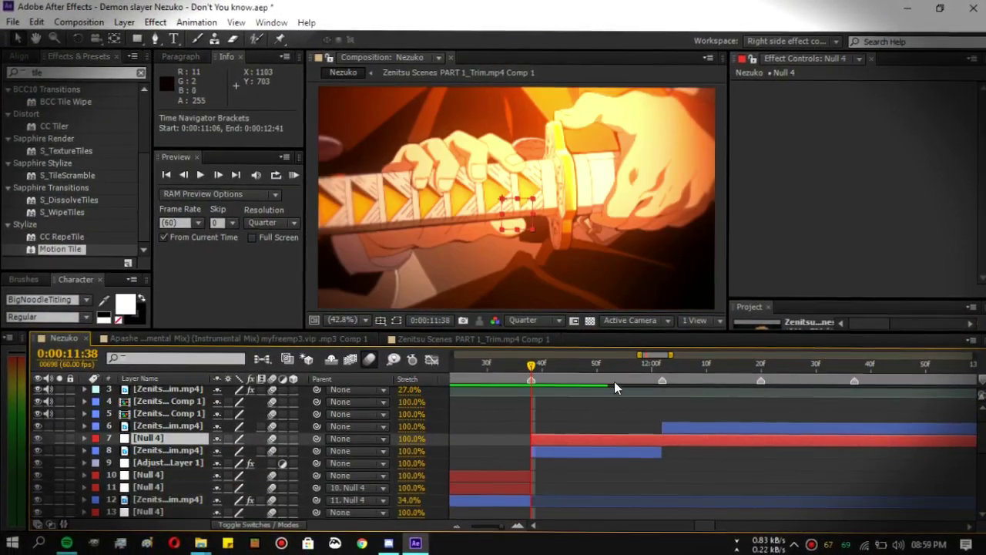
mouse_move(614, 385)
mouse_down()
mouse_move(719, 489)
mouse_move(614, 379)
mouse_up()
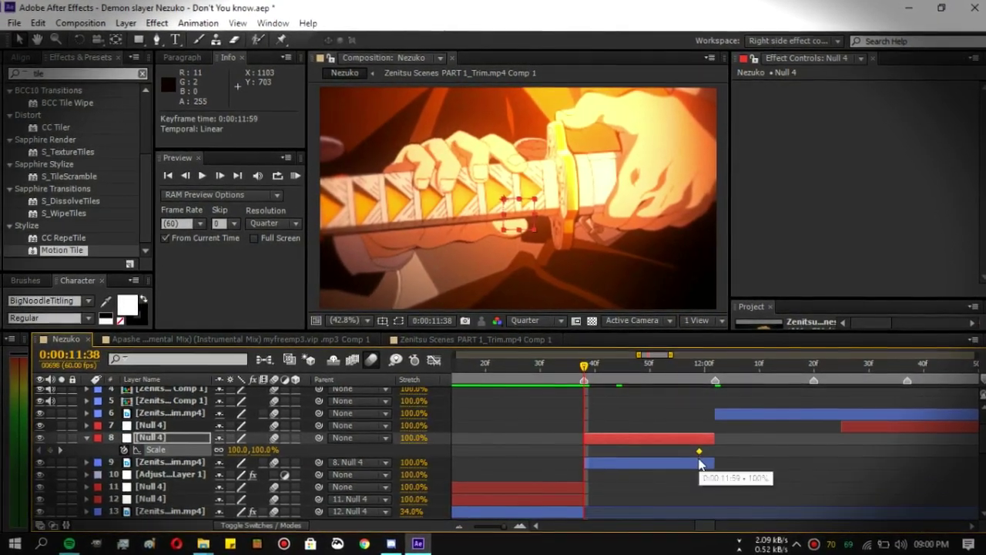
Ease the new null's scale keyframes into 100% at 0:00:11:59 and give its clip a mirrored Motion Tile, output width 250 and height 330.
key(Return)
click(431, 362)
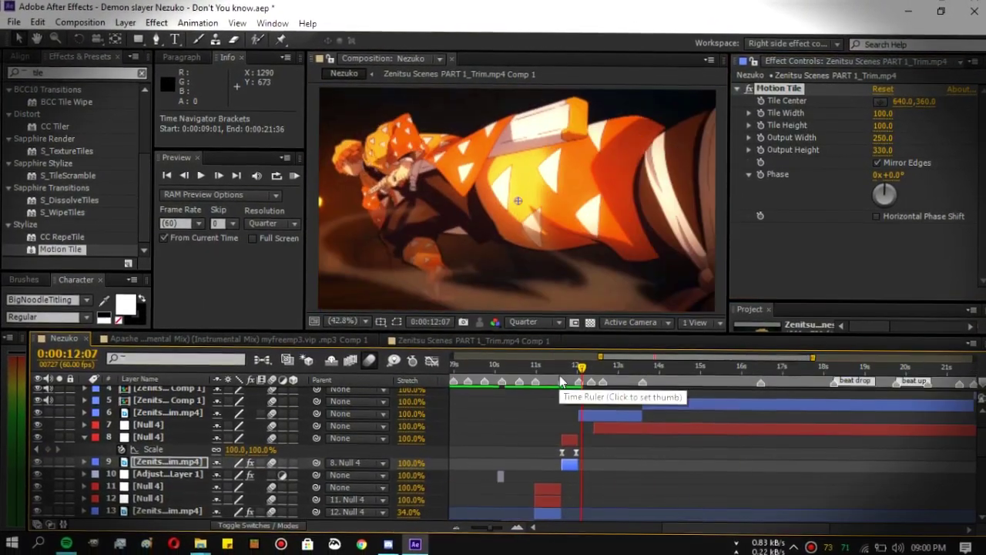
click(516, 364)
click(293, 174)
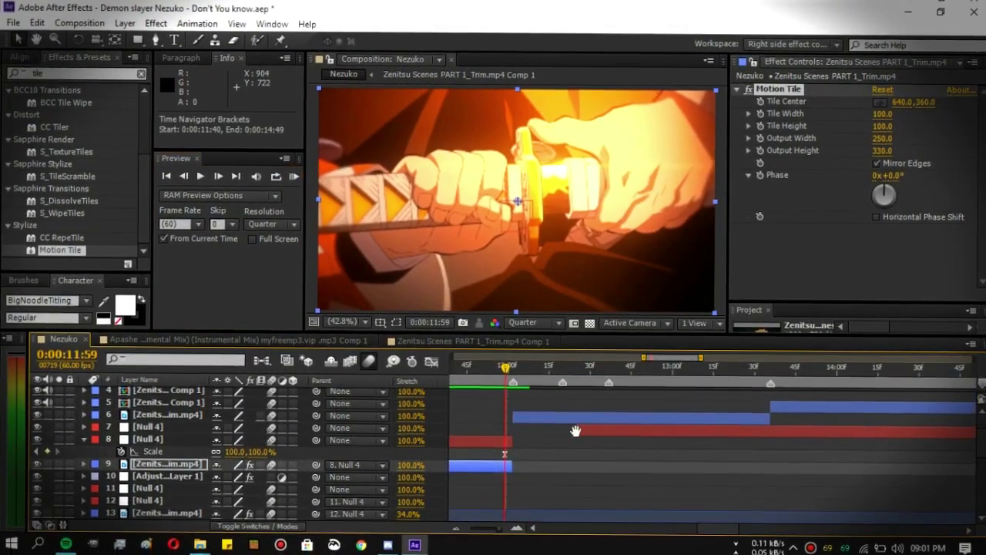
Bring the remaining null back to the start of the following clip.
drag(577, 431, 603, 431)
drag(536, 367, 550, 368)
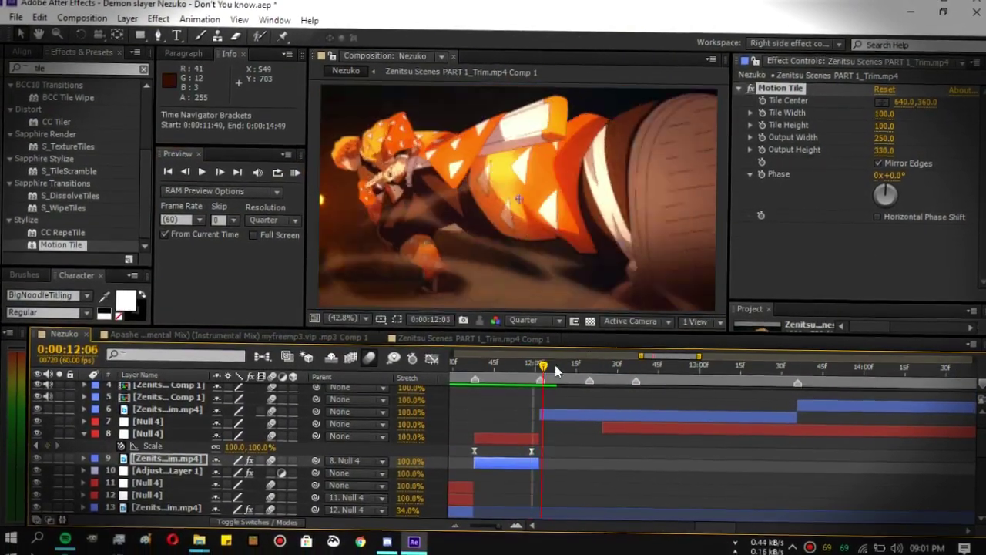
drag(610, 429, 502, 427)
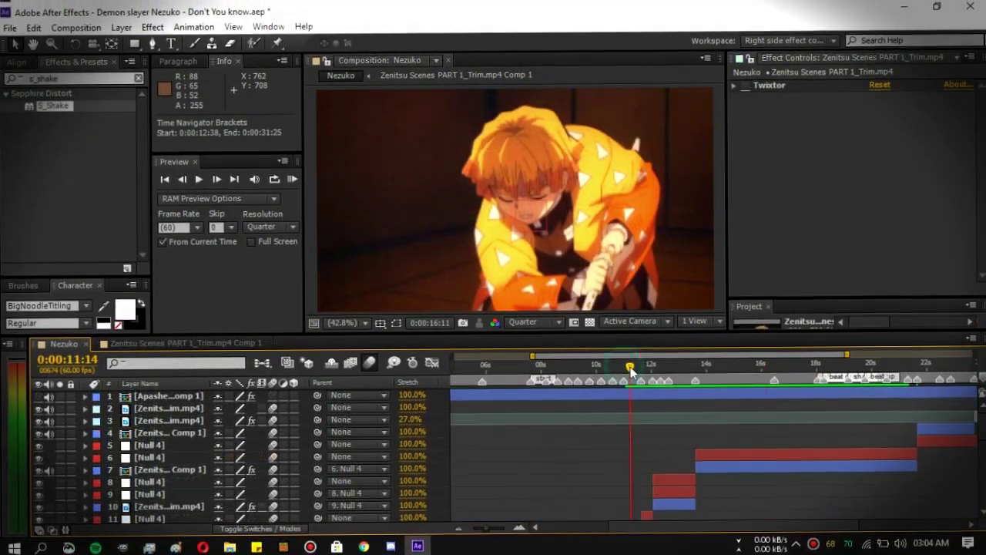
Preview the finished transitions and add an adjustment layer below the Null 4 at layer 5, starting at the shake marker at 0:00:18:02.
click(630, 370)
key(space)
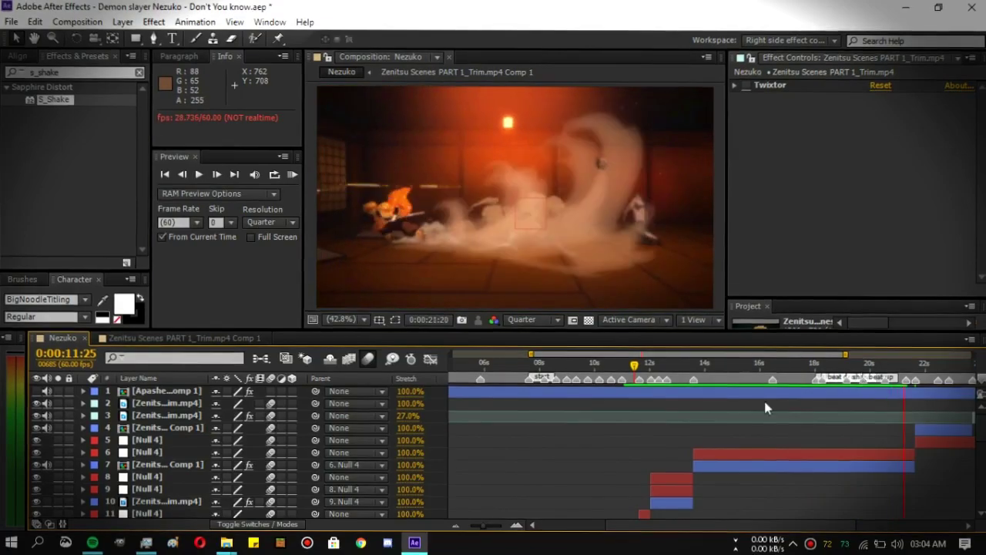
key(equal)
key(equal)
click(650, 365)
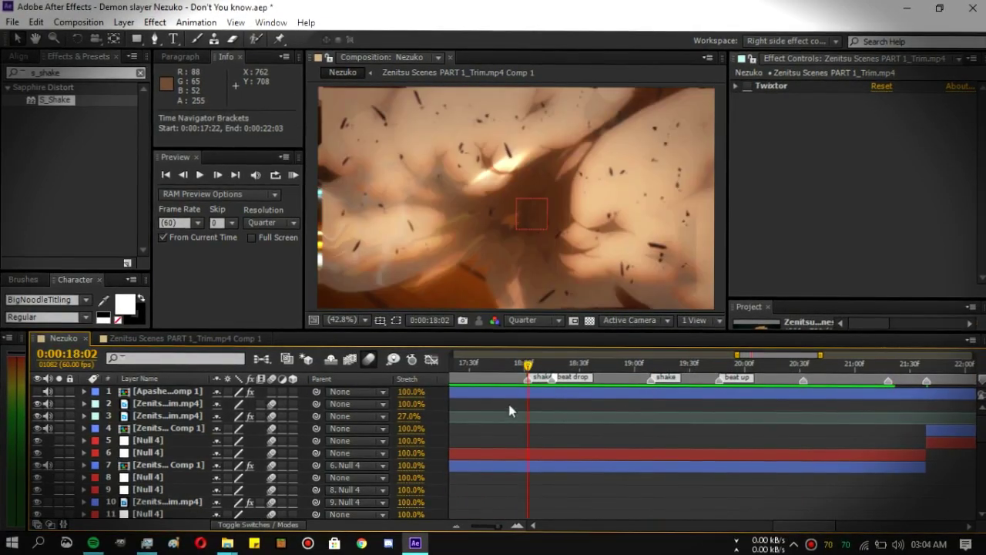
right_click(446, 400)
mouse_move(501, 246)
click(724, 363)
drag(169, 395, 185, 463)
key(alt+bracketleft)
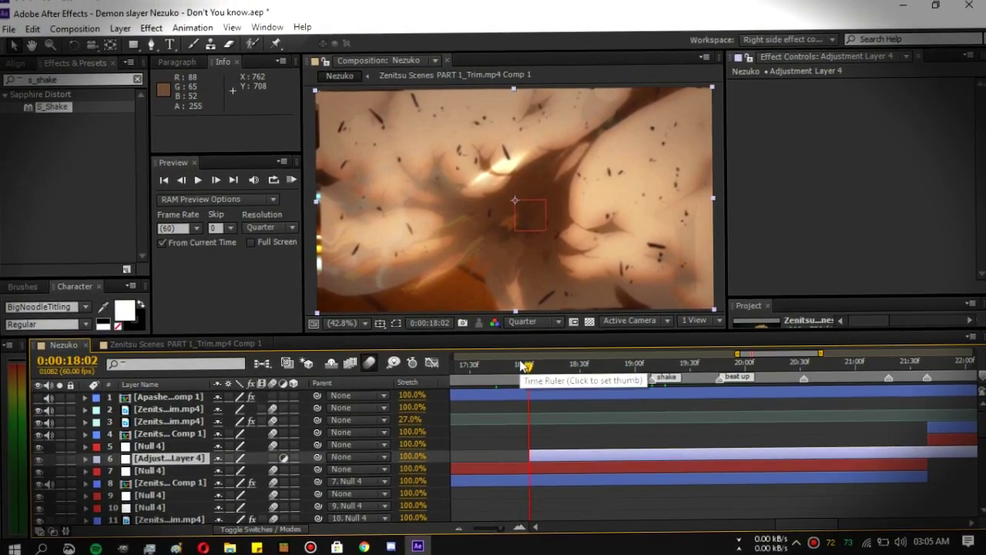
Trim the new adjustment layer to end at the next shake marker, 0:00:19:09, and apply S_Shake to it.
click(652, 368)
key(alt+bracketright)
key(i)
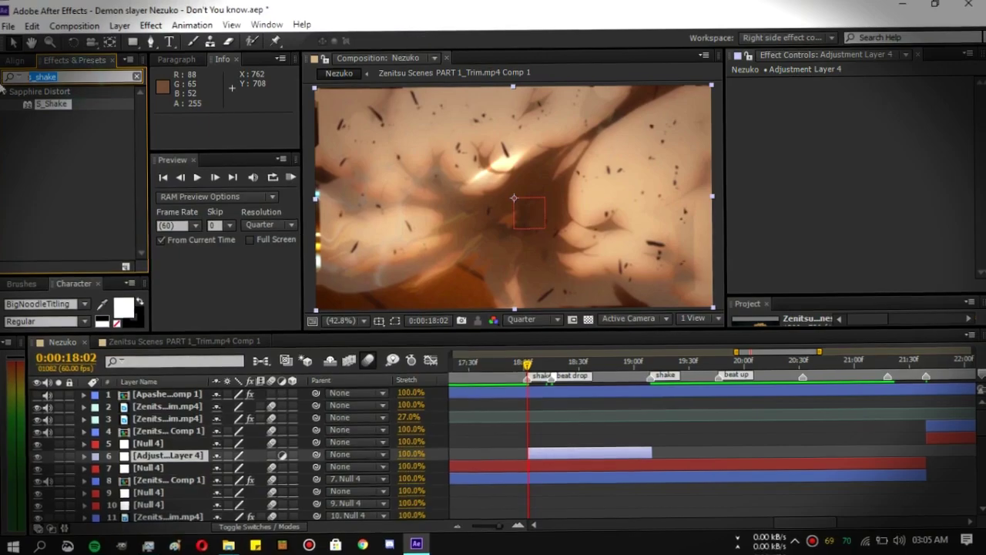
text(s_shake)
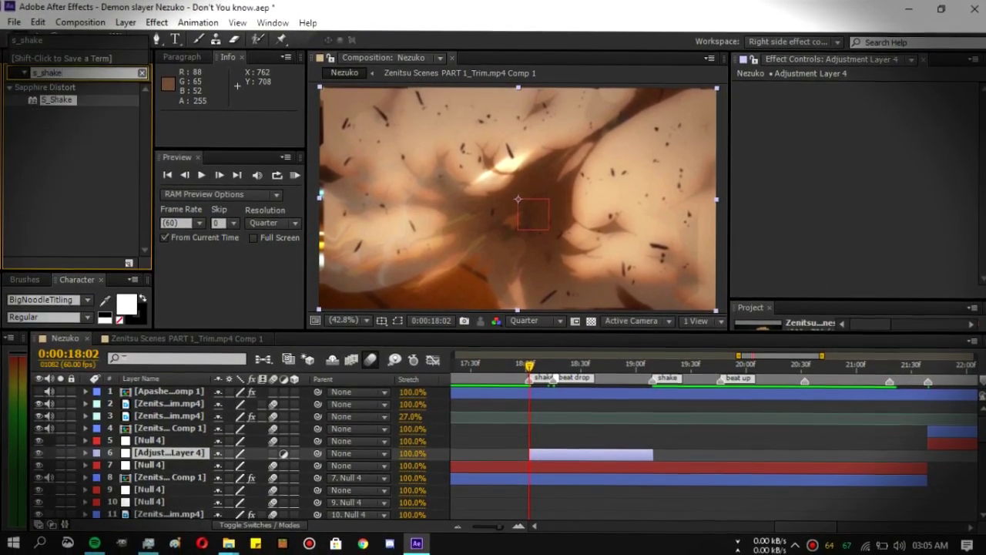
drag(60, 105, 590, 455)
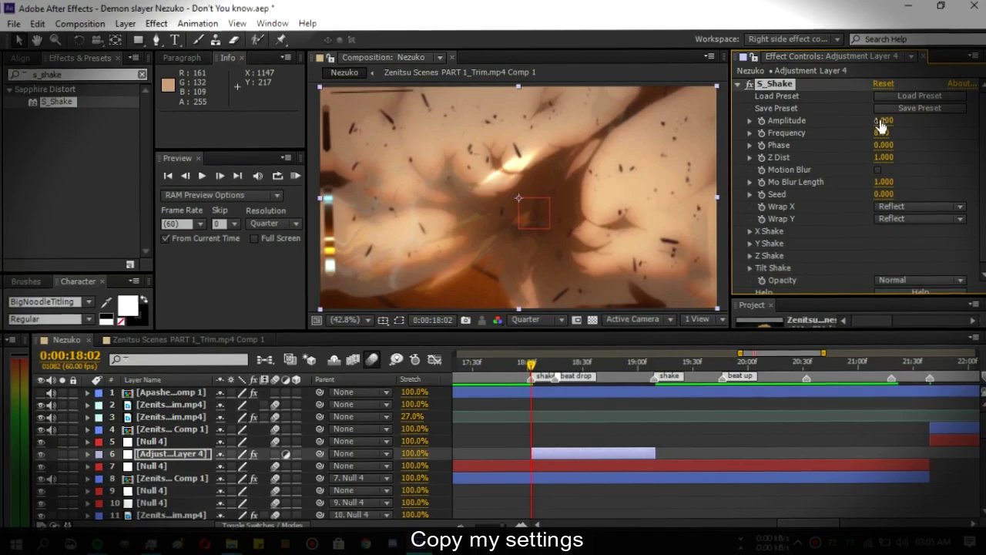
Set the S_Shake Amplitude to 3 and Frequency to 3.
text(3)
key(Tab)
text(3)
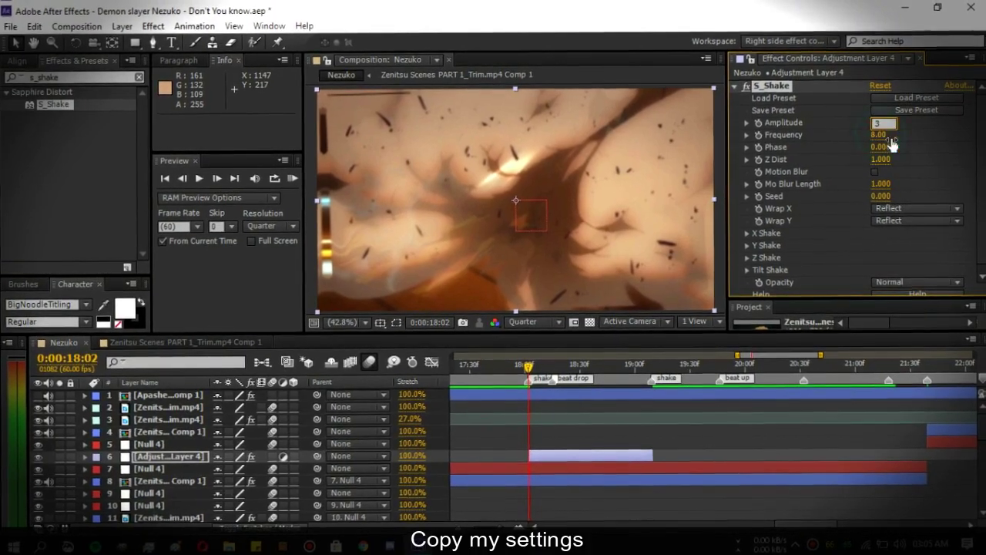
click(911, 156)
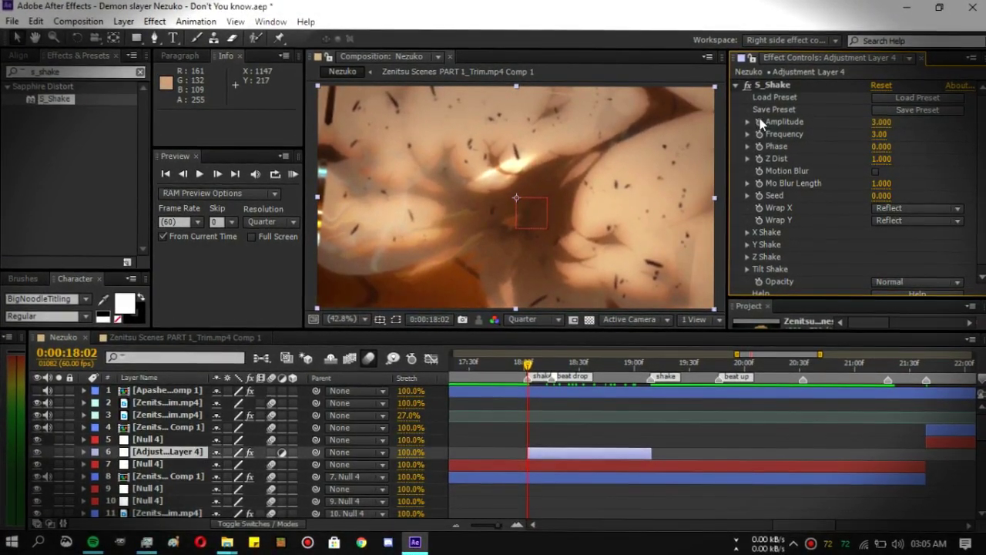
Keyframe the shake's Amplitude from 3 at the layer's start to 0 at its end, shifting the final keyframe to 0:00:19:11.
key(u)
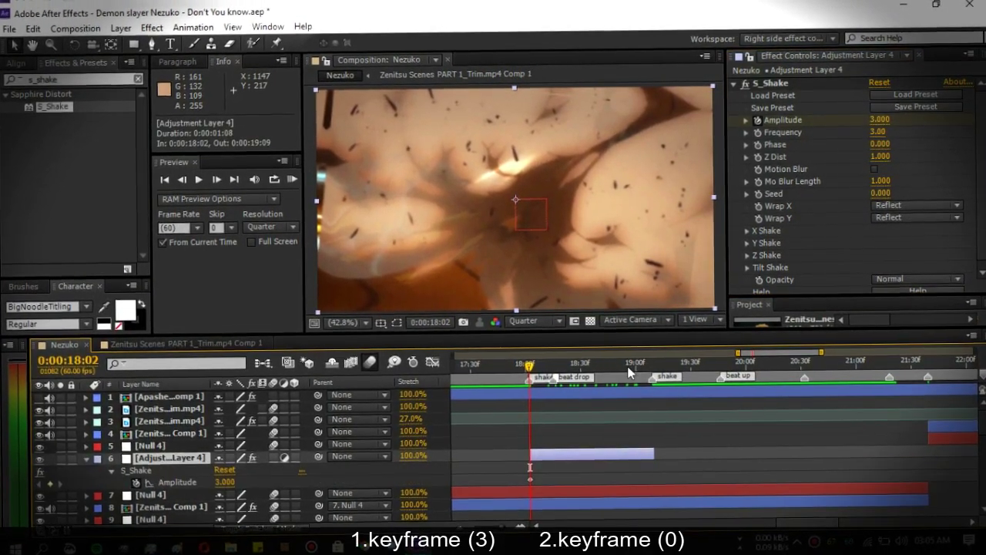
key(o)
click(881, 120)
text(0)
key(Return)
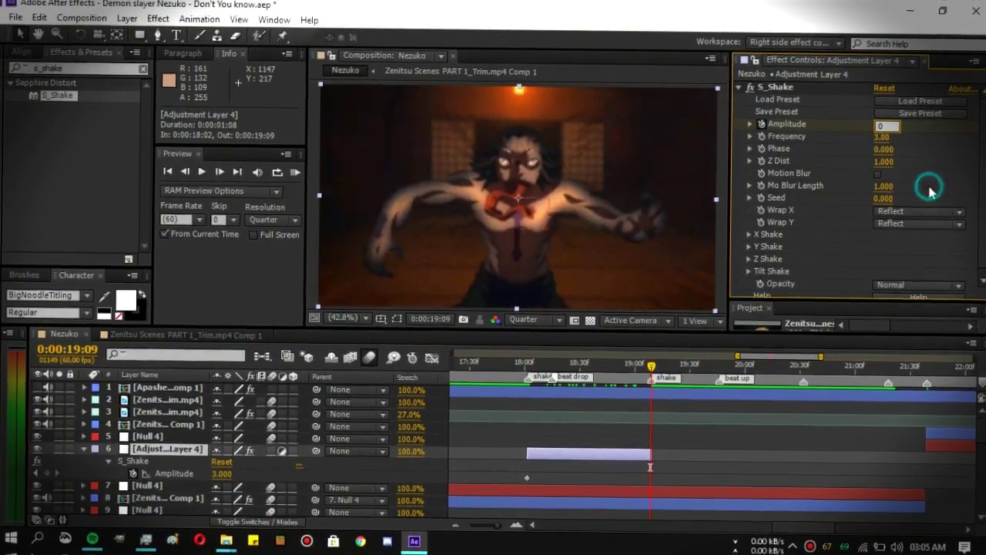
scroll(645, 359, up, 2)
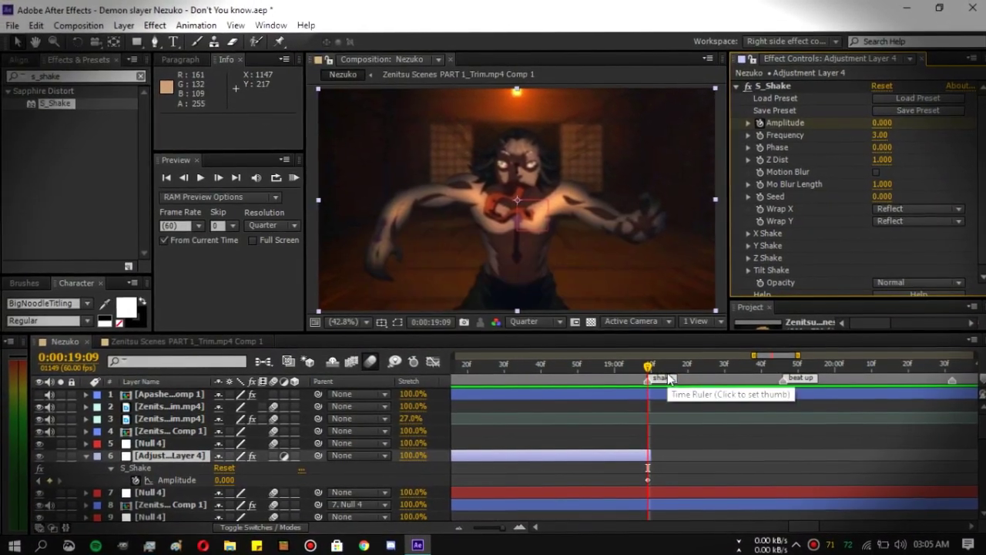
key(Page_Down)
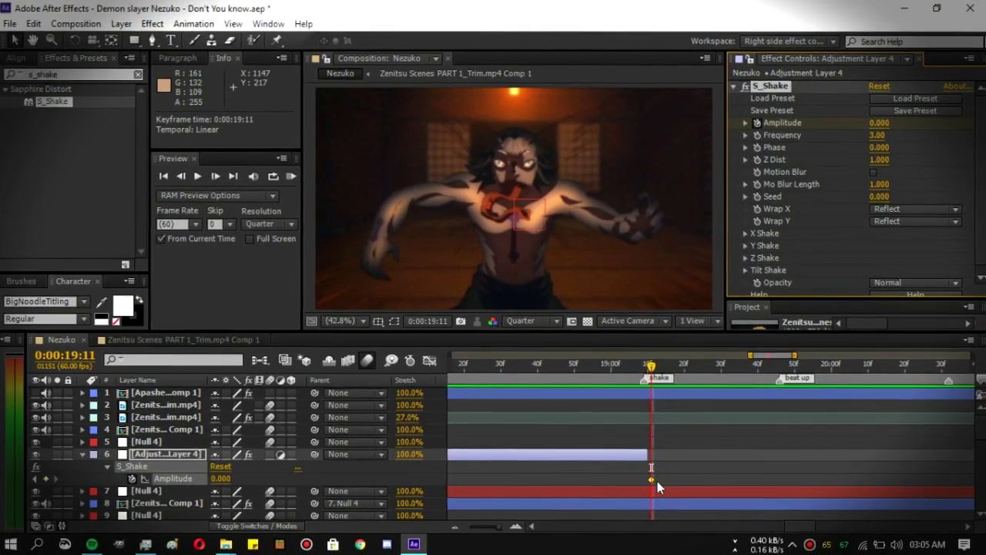
Preview the fading shake together with the surrounding clips.
scroll(514, 362, down, 2)
click(505, 363)
key(space)
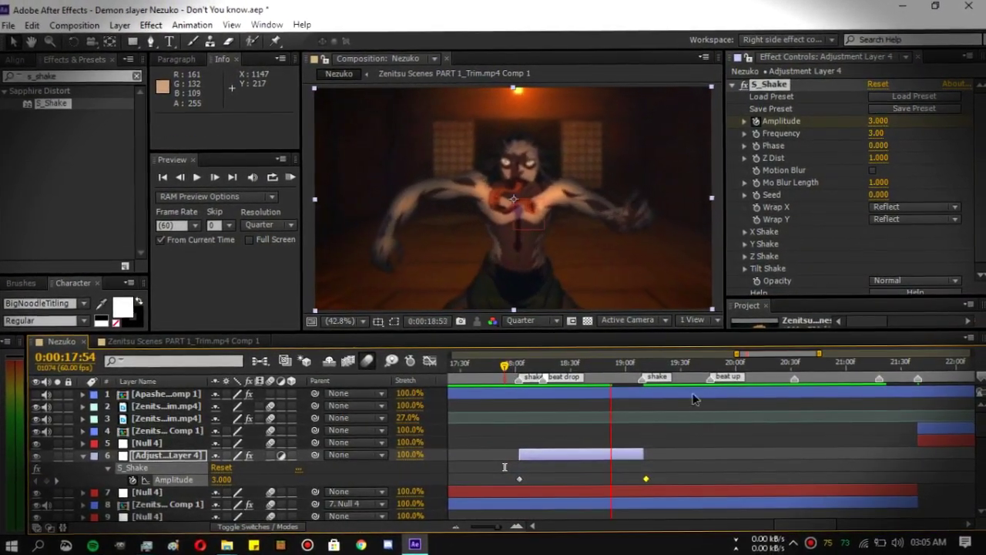
key(space)
scroll(645, 394, down, 2)
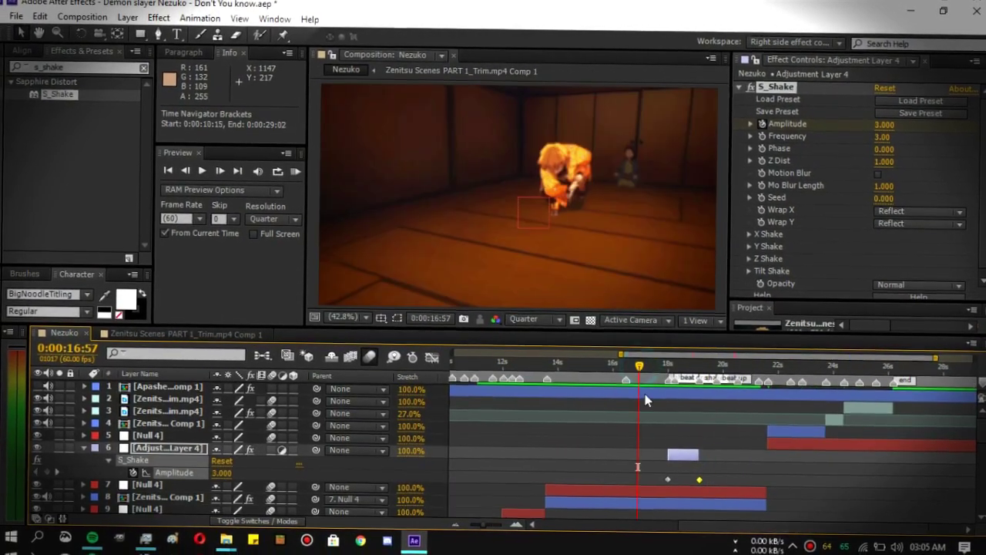
click(302, 177)
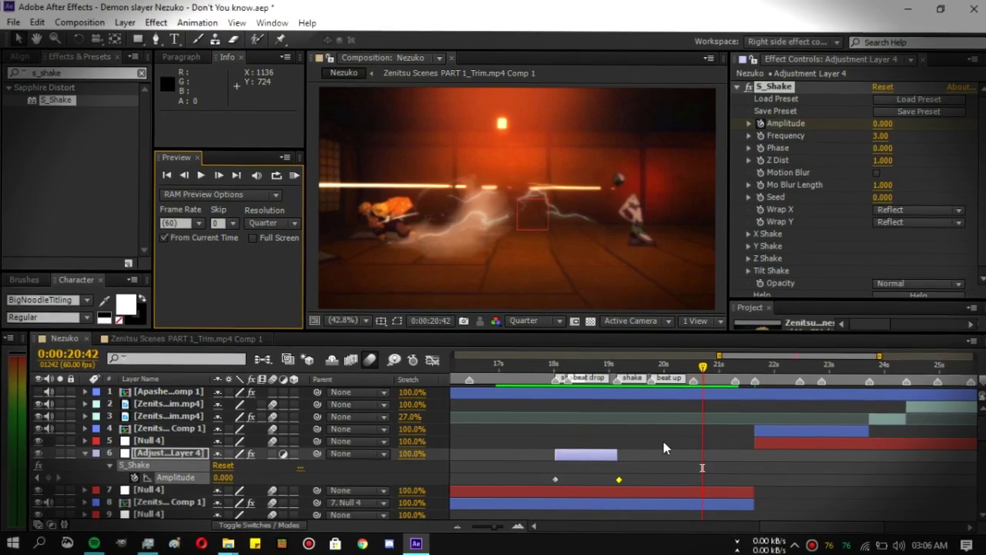
Add another adjustment layer below the Null 4 at layer 5, starting at the beat up marker at 0:00:19:46.
click(653, 365)
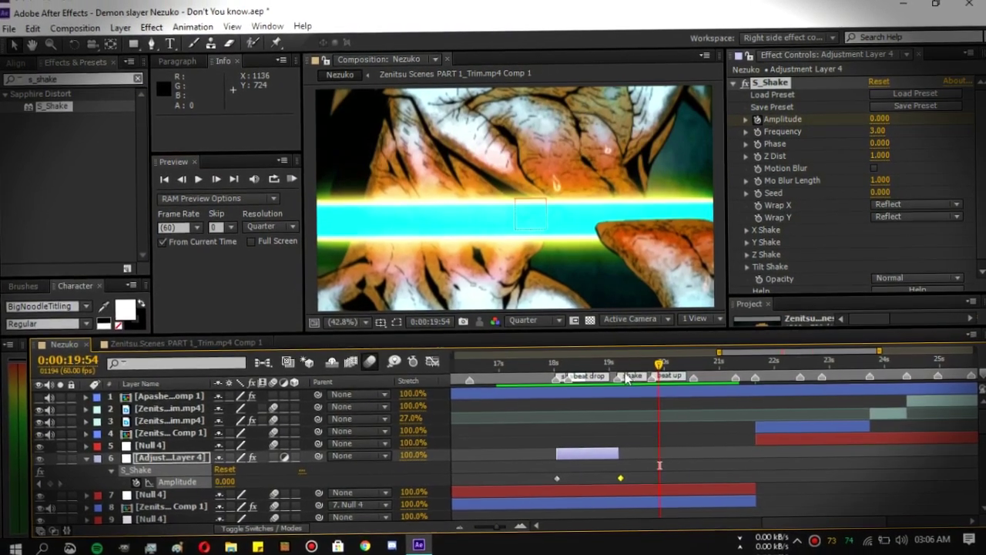
drag(630, 366, 614, 406)
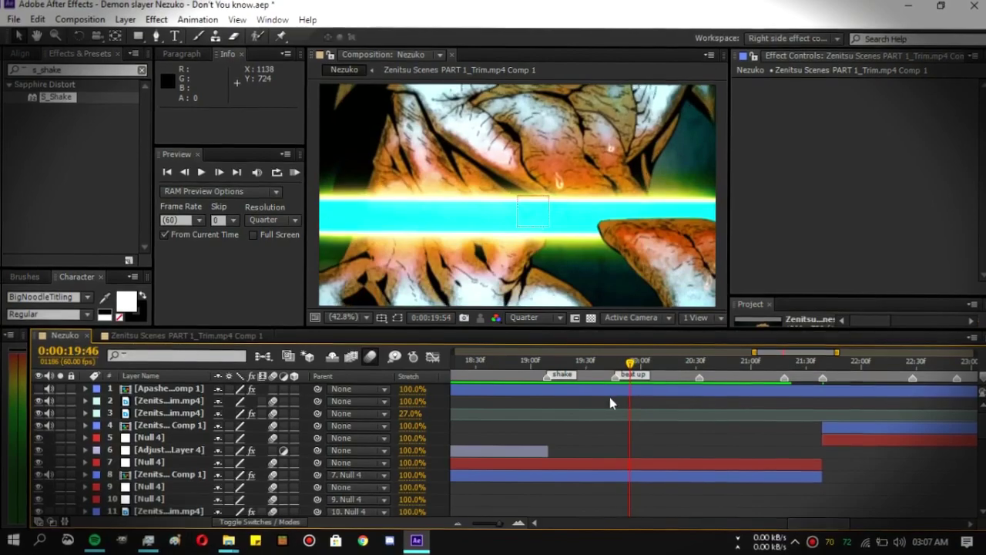
right_click(448, 230)
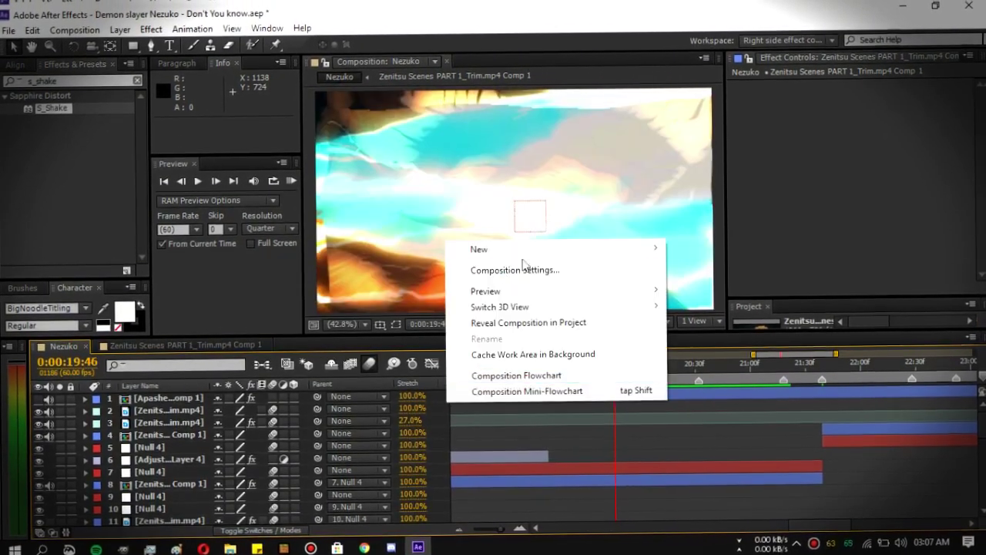
key(Escape)
key(ctrl+alt+y)
drag(215, 460, 214, 458)
key(alt+[)
drag(630, 454, 605, 456)
key(i)
Search the presets for shake and try the fast Shake preset on the new adjustment layer, fitting the layer to its keyframes.
click(66, 73)
text(shake)
drag(70, 190, 676, 454)
mouse_move(591, 369)
mouse_down()
mouse_move(609, 369)
mouse_move(586, 369)
mouse_move(595, 369)
mouse_up()
drag(591, 455, 613, 479)
drag(614, 368, 590, 378)
alt+scroll(609, 454, up, 3)
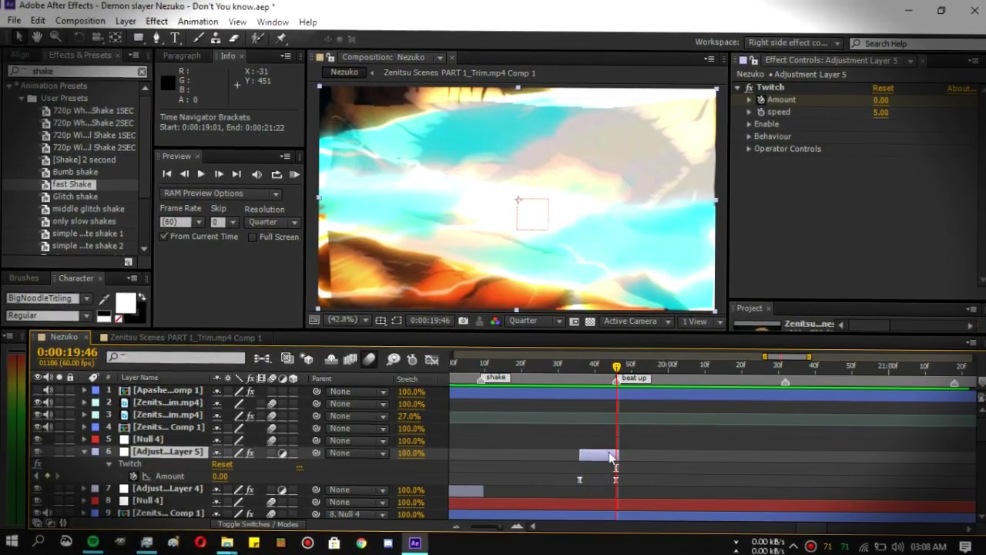
Preview the fast Shake preset and delete its Twitch effect from the adjustment layer.
click(567, 374)
key(space)
click(761, 84)
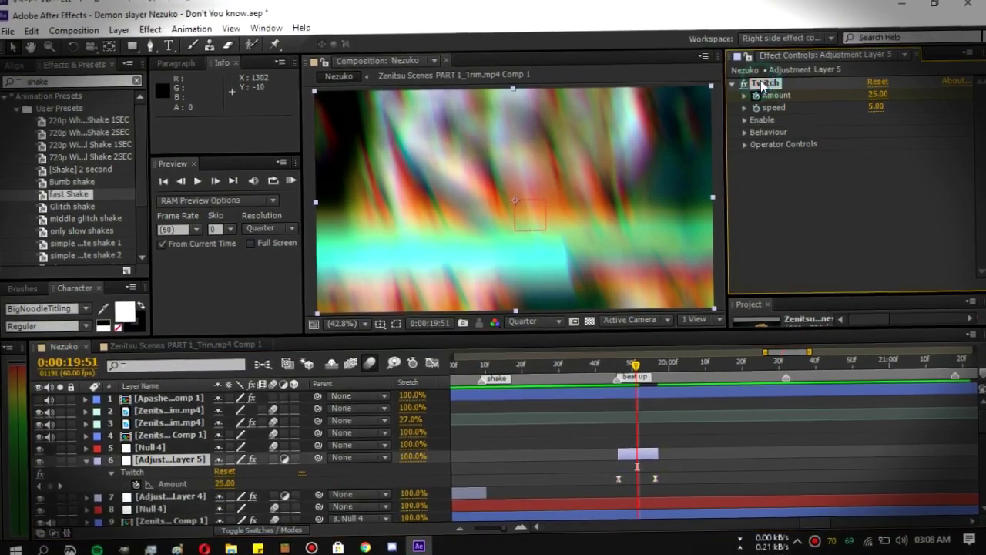
key(Delete)
Apply the Glitch shake preset to the adjustment layer at the beat up marker and preview the result.
click(615, 365)
scroll(82, 189, down, 2)
scroll(87, 192, up, 2)
drag(77, 199, 643, 457)
drag(616, 366, 556, 379)
click(719, 503)
click(291, 177)
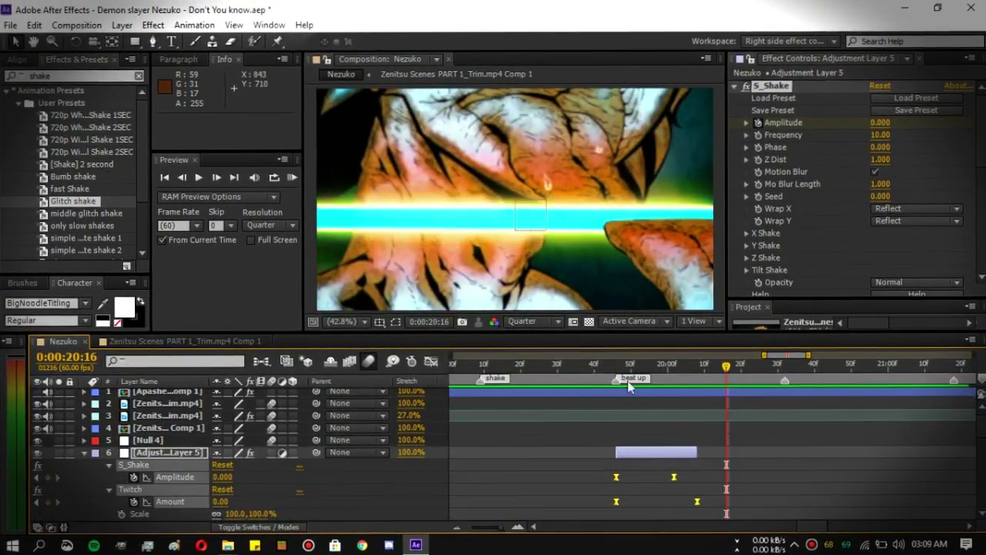
click(293, 173)
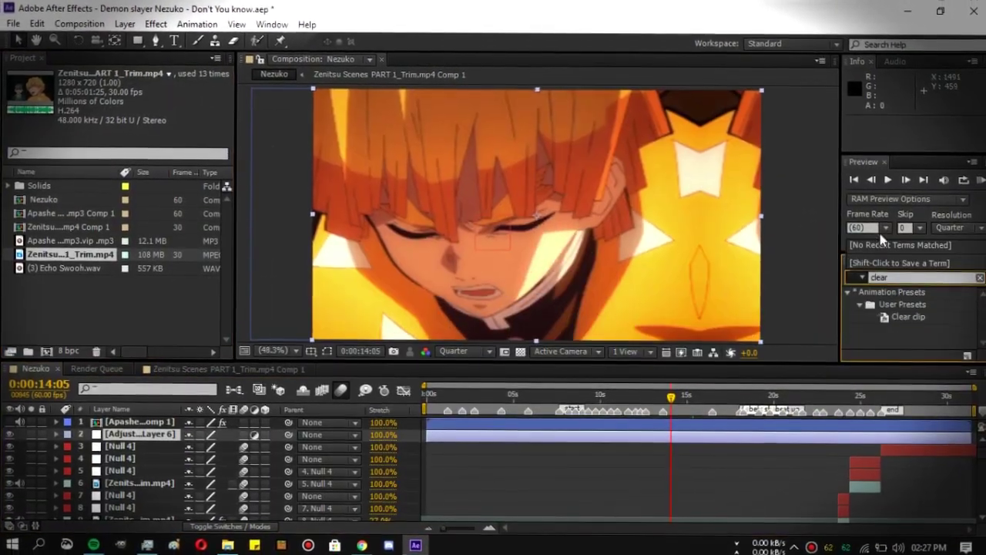
Apply the Clear clip preset to Adjustment Layer 6, check frames at Full resolution, and restore Quarter resolution.
double_click(907, 317)
click(454, 351)
click(462, 379)
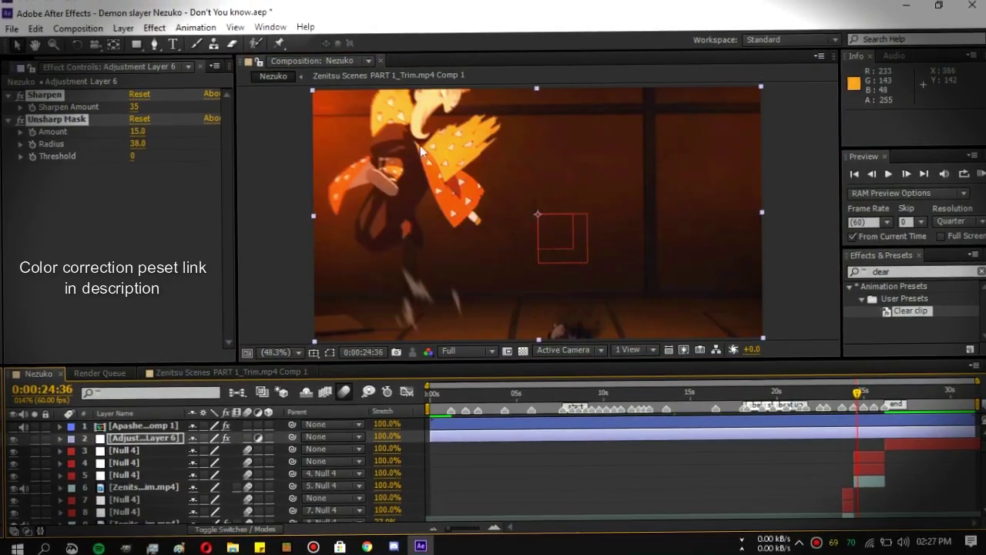
click(474, 347)
click(470, 442)
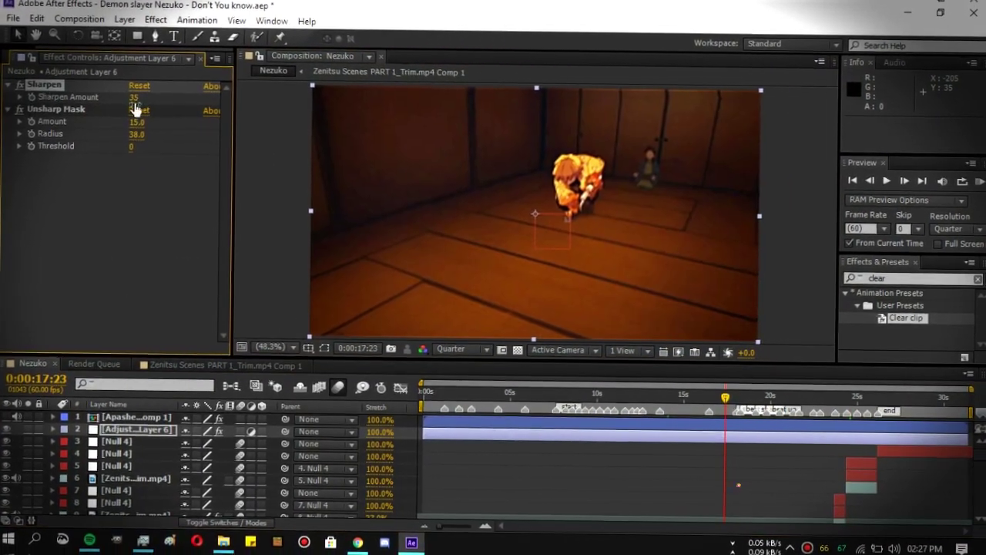
drag(724, 398, 695, 398)
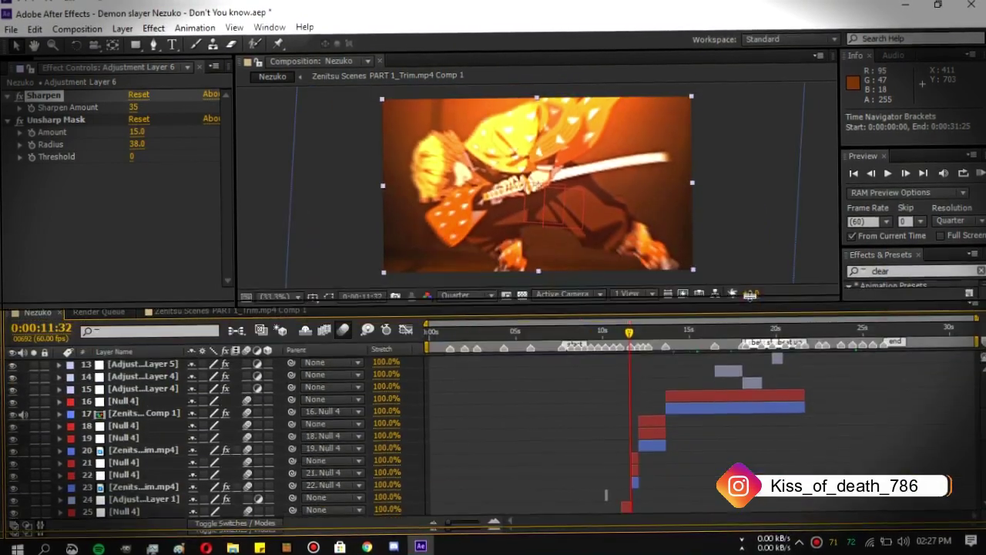
Import "with outline no bg.png" as the topmost layer and trim Adjustment Layer 6 to finish at the end marker.
scroll(208, 431, up, 5)
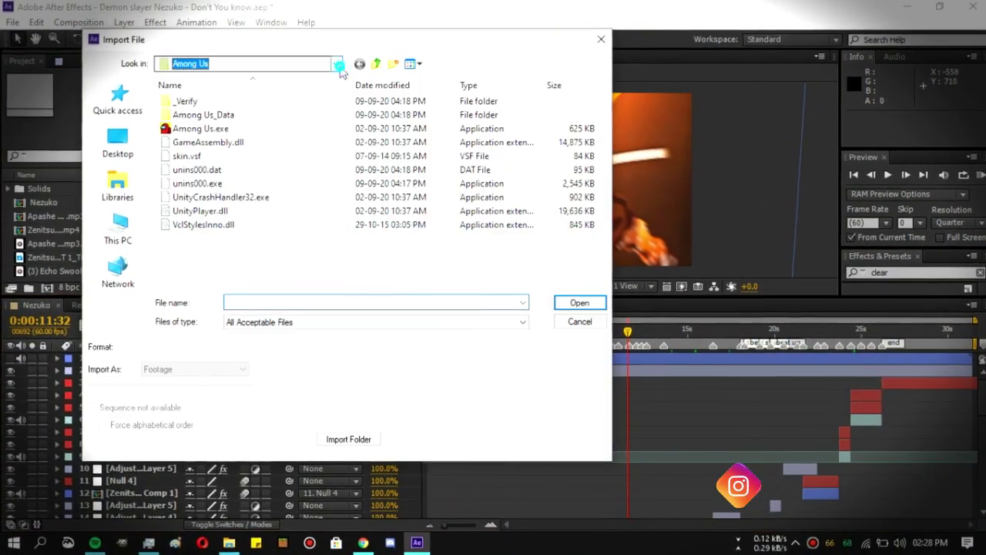
double_click(209, 107)
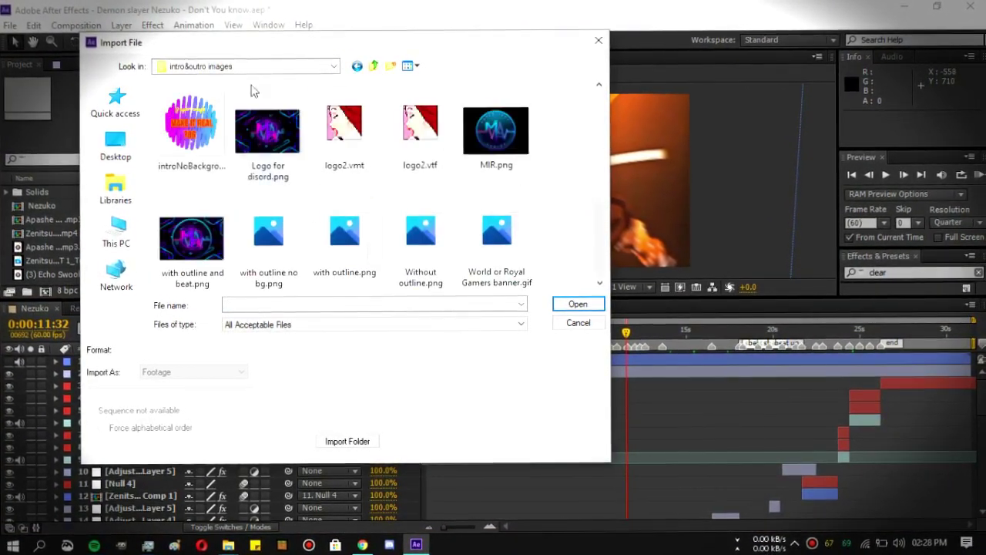
double_click(241, 233)
drag(468, 357, 469, 361)
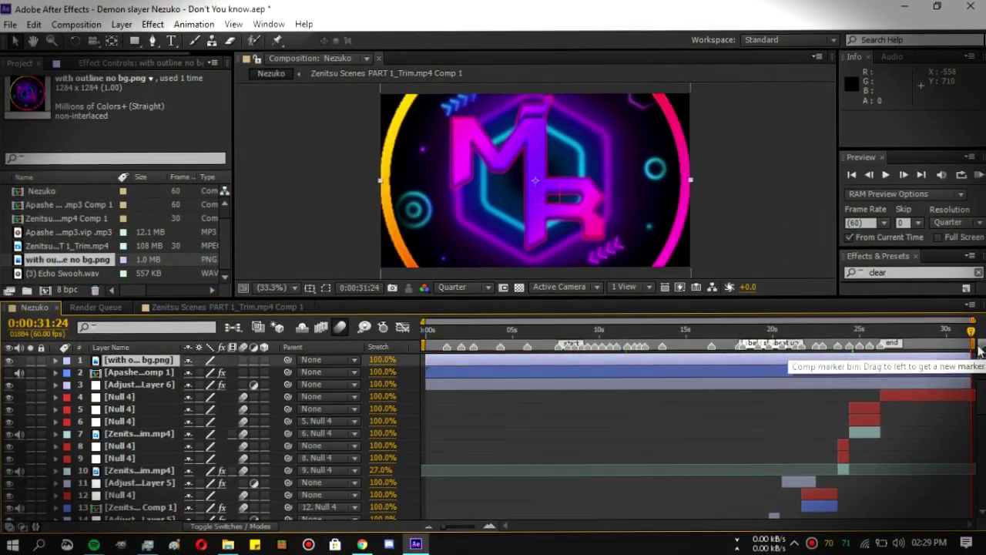
click(139, 383)
At 0:00:07:39, shrink the logo into a small badge in the frame's upper-left corner and display the composition at Full resolution.
click(558, 330)
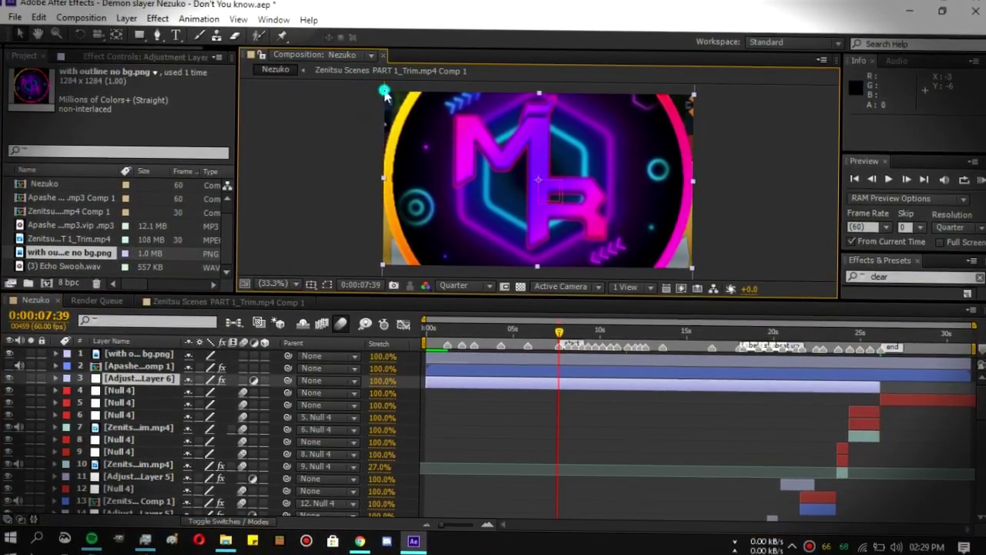
click(513, 180)
key(comma)
drag(454, 100, 500, 165)
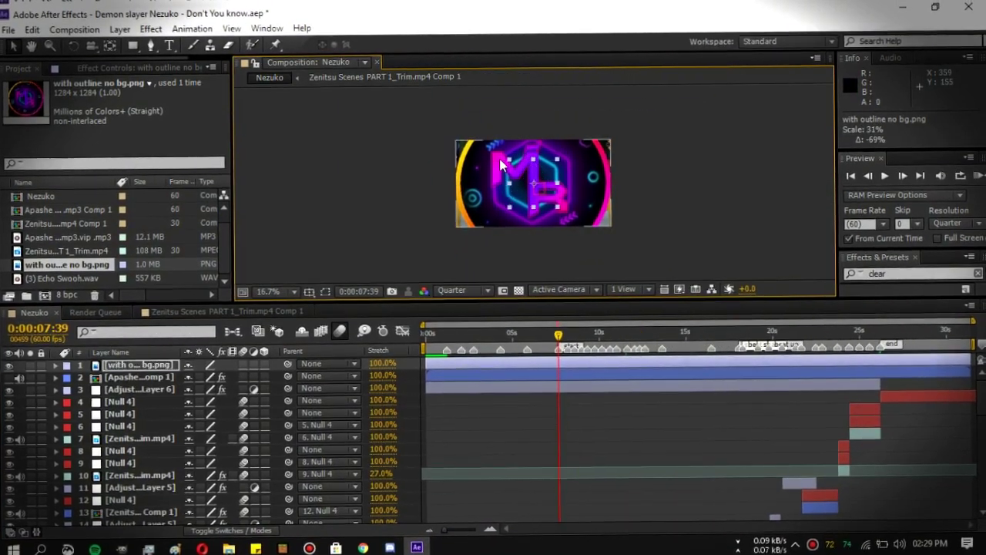
key(period)
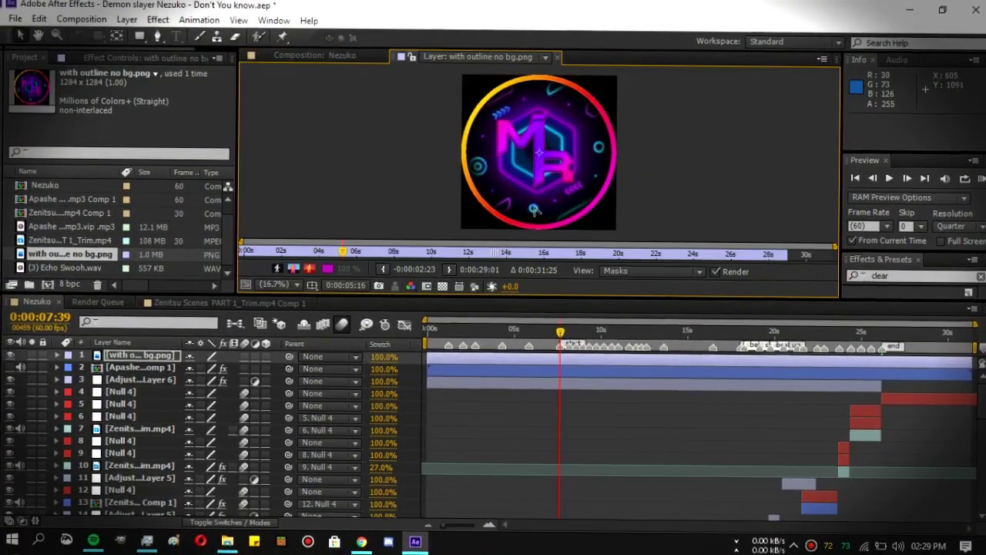
drag(574, 231, 532, 202)
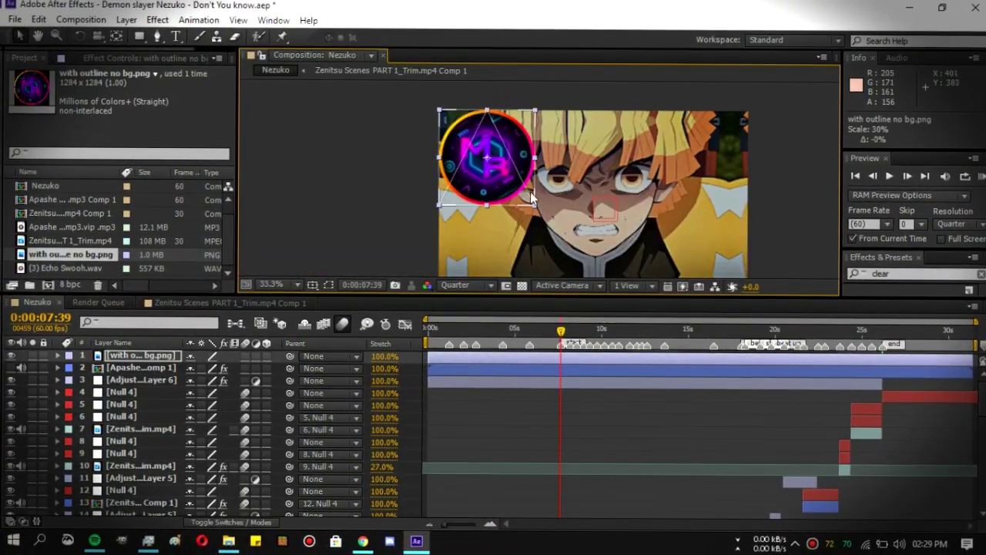
scroll(495, 162, up, 3)
scroll(400, 150, down, 4)
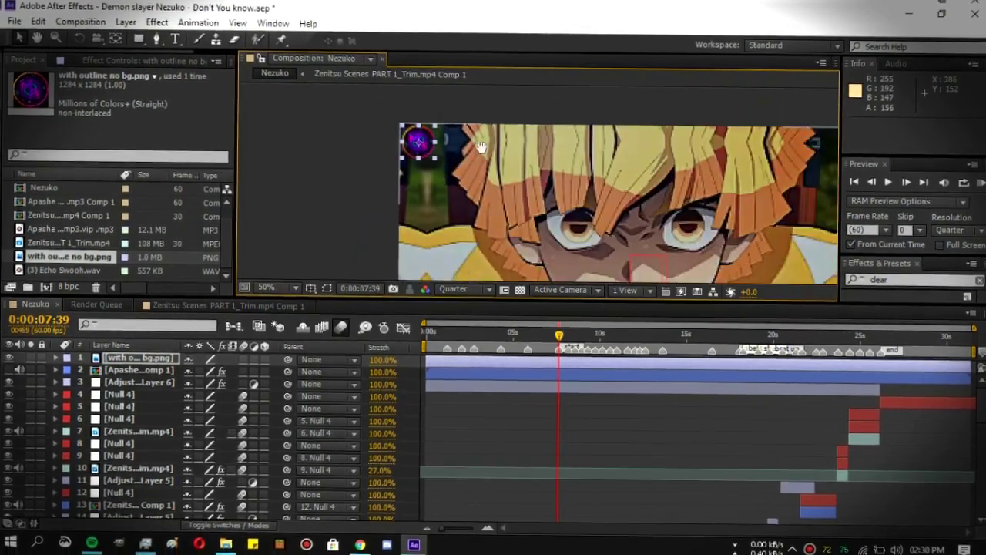
click(462, 287)
click(466, 324)
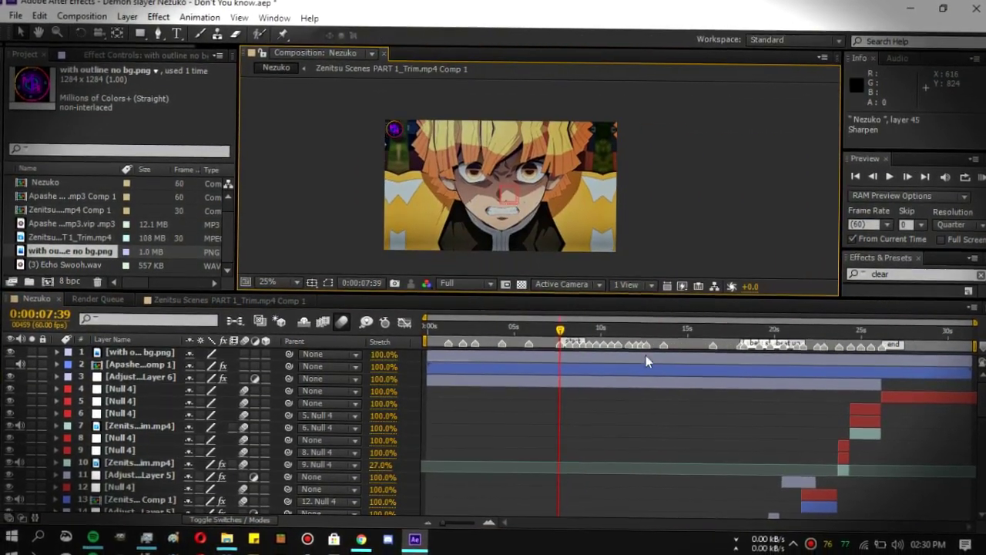
Try the logo as a 3D layer with its rotation properties shown, and switch it back to 2D.
click(264, 352)
key(r)
drag(205, 376, 208, 375)
scroll(390, 136, up, 1)
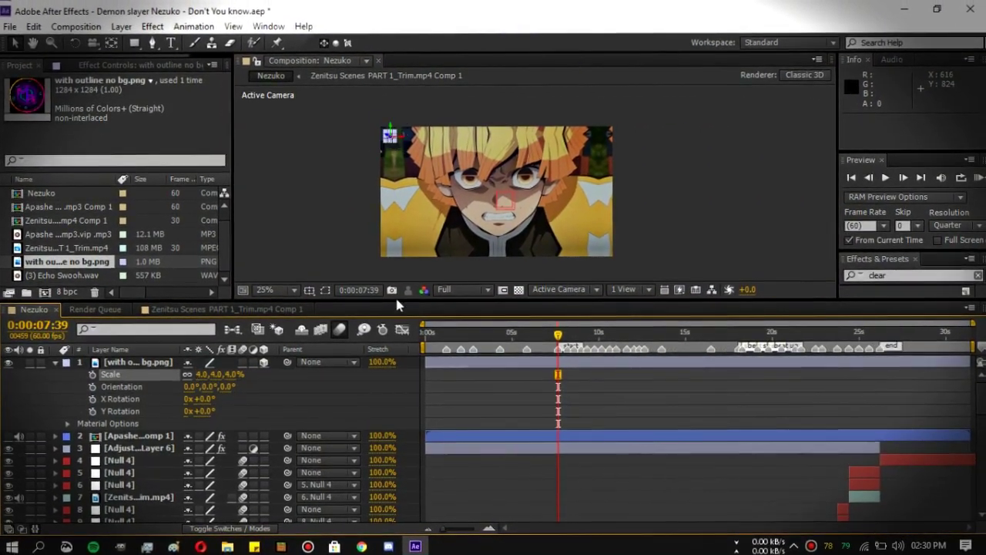
scroll(386, 131, up, 1)
click(264, 363)
Set the logo's Scale to 5% and fit the whole frame in view at Full resolution.
key(s)
click(502, 362)
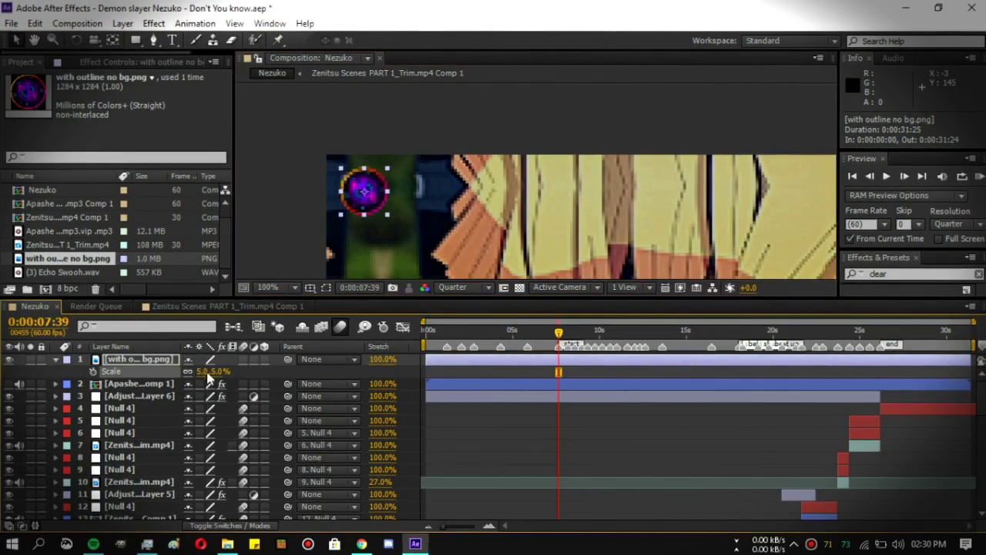
scroll(530, 275, down, 1)
click(267, 287)
click(301, 39)
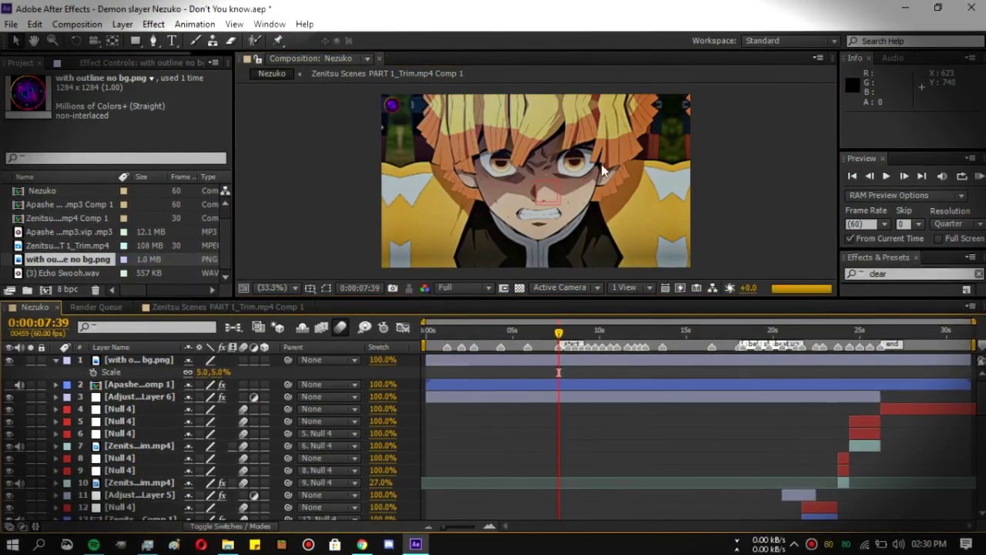
Open the logo layer's Opacity value for editing.
key(t)
click(199, 371)
scroll(715, 403, down, 5)
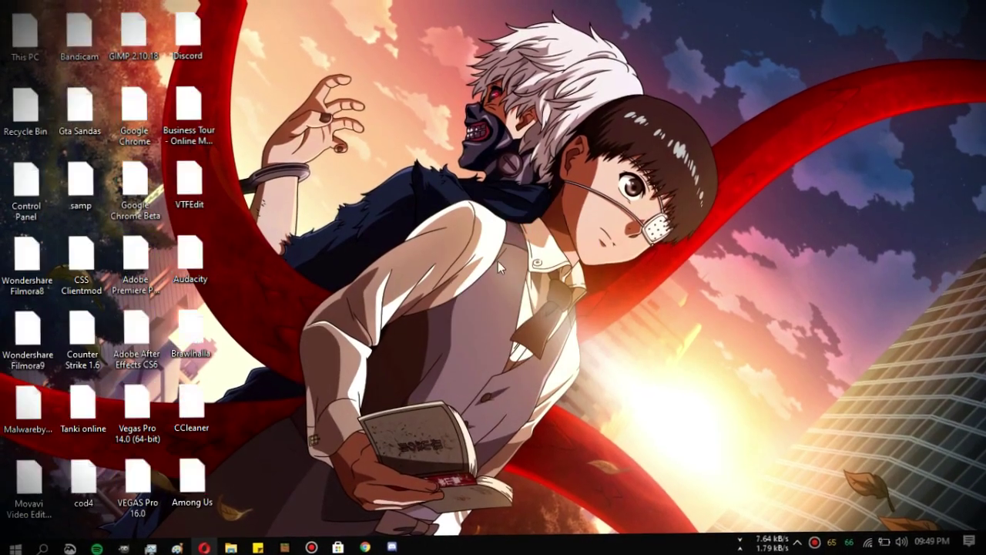
click(364, 547)
click(252, 541)
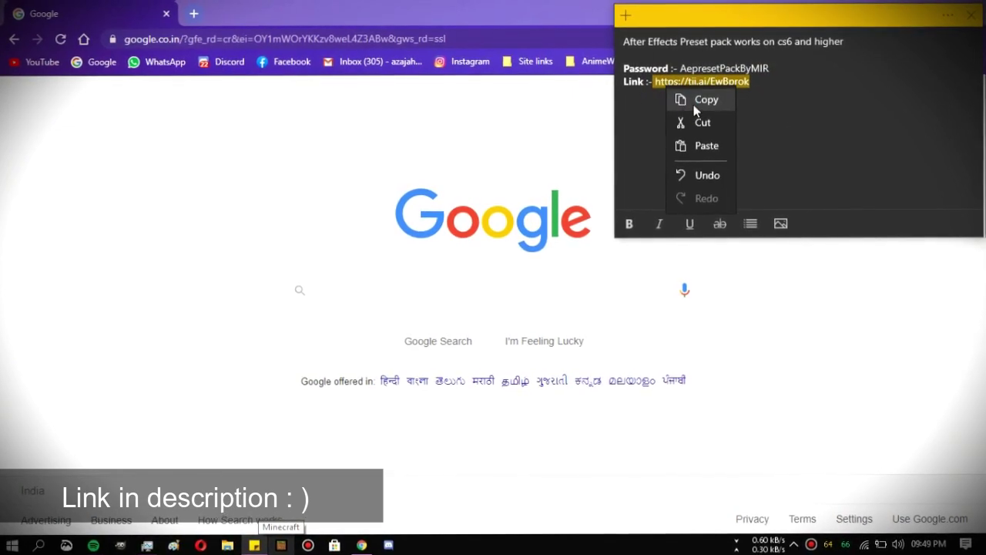
click(400, 38)
text(https://tii.ai/EwBprok)
key(ctrl+a)
right_click(264, 42)
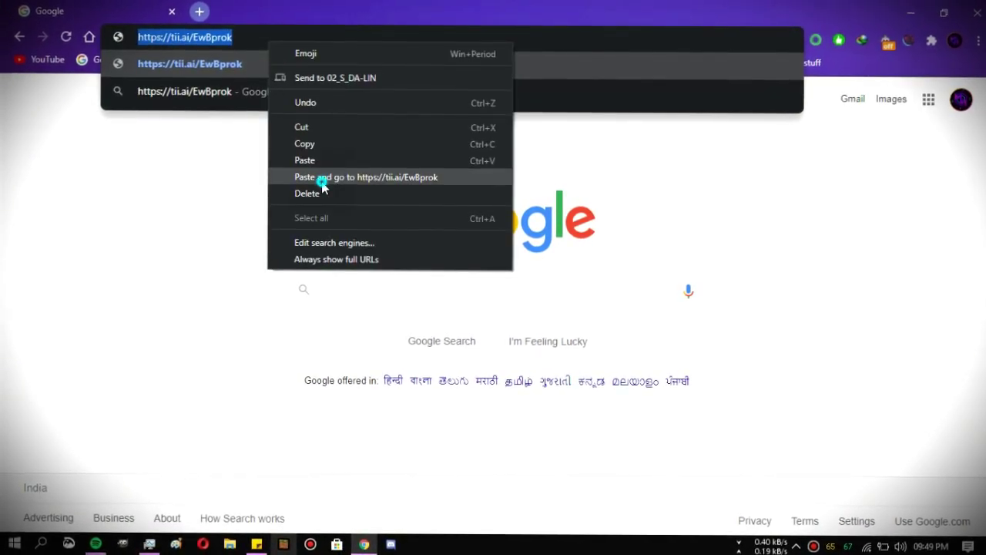
click(326, 188)
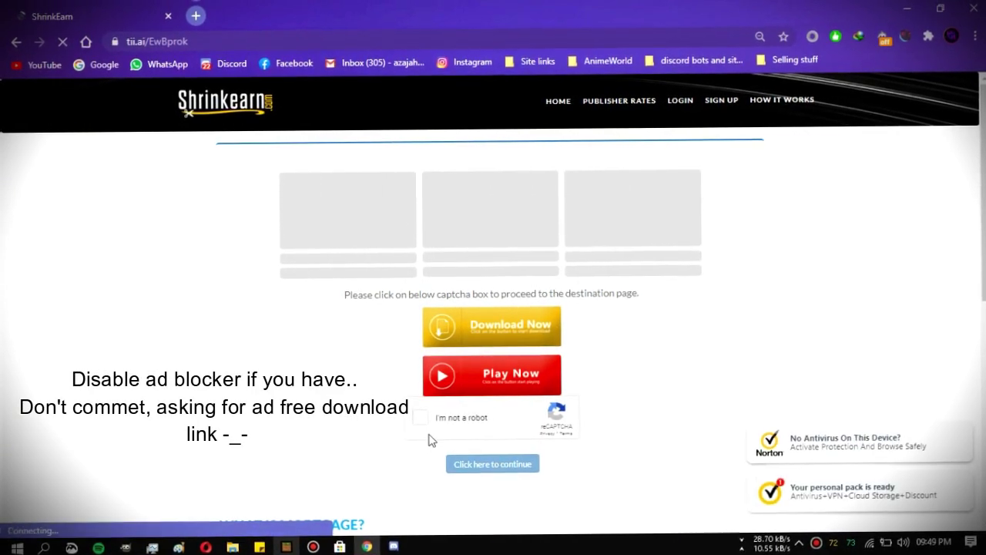
Complete the robot check on the link shortener and continue through the countdown page to the preset pack's file page.
click(412, 418)
scroll(414, 416, down, 1)
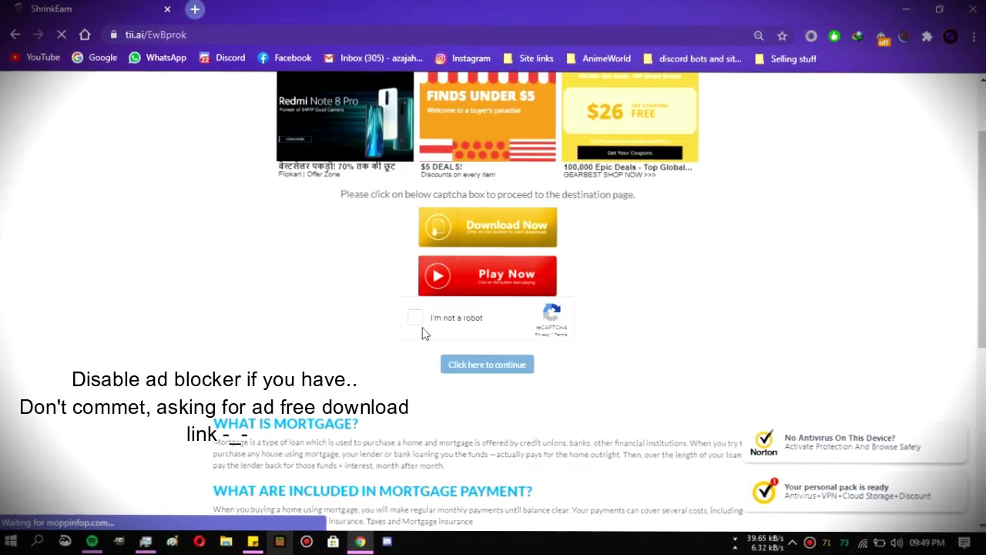
click(488, 366)
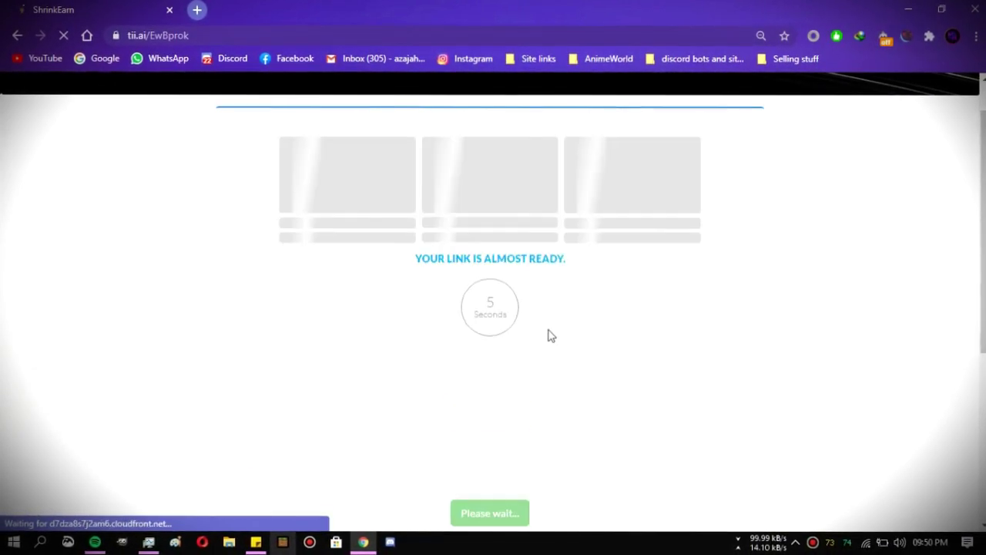
scroll(539, 344, down, 1)
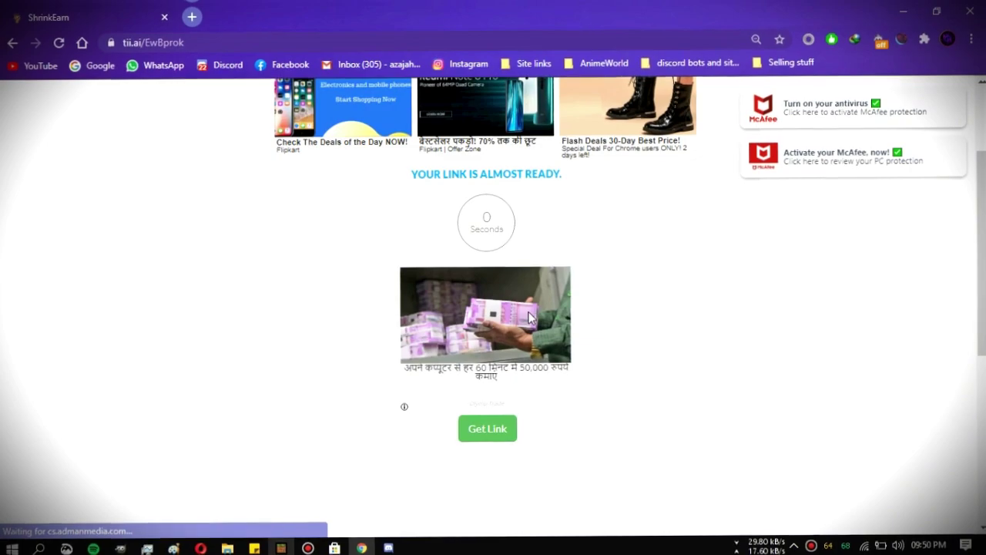
click(485, 426)
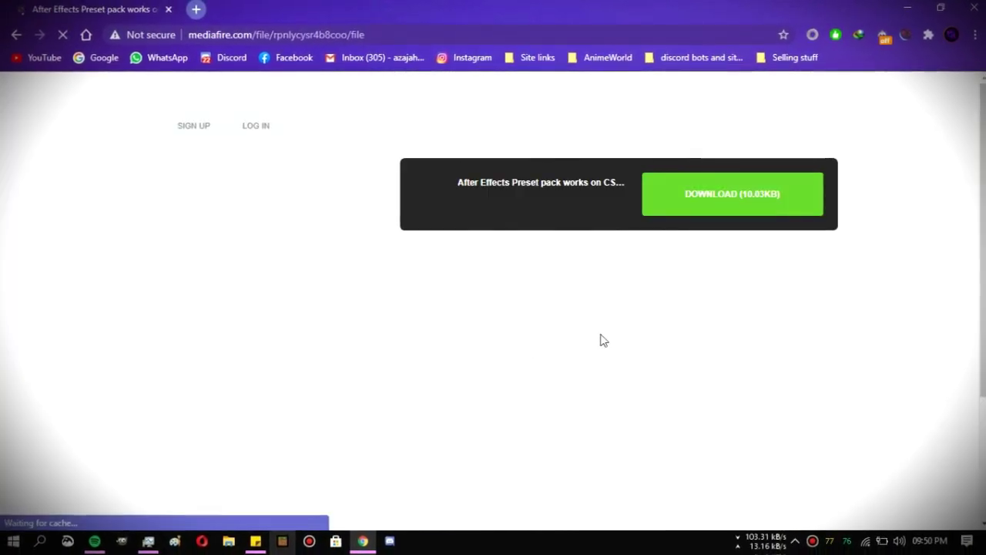
Download the After Effects Preset pack archive from MediaFire and show it in the Downloads folder.
right_click(739, 205)
click(740, 208)
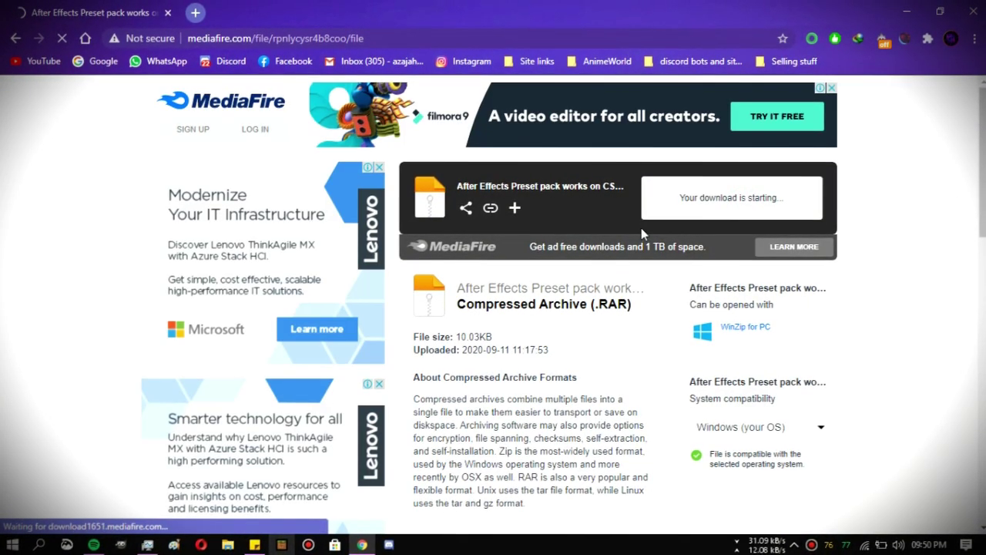
click(683, 190)
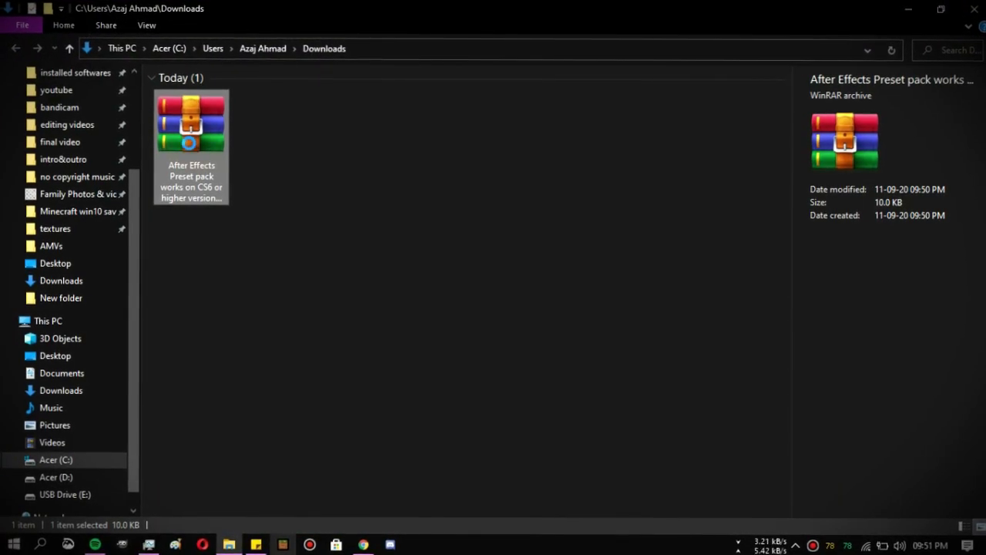
Extract the preset pack archive in Downloads, entering the archive password from the sticky note.
right_click(190, 146)
click(247, 213)
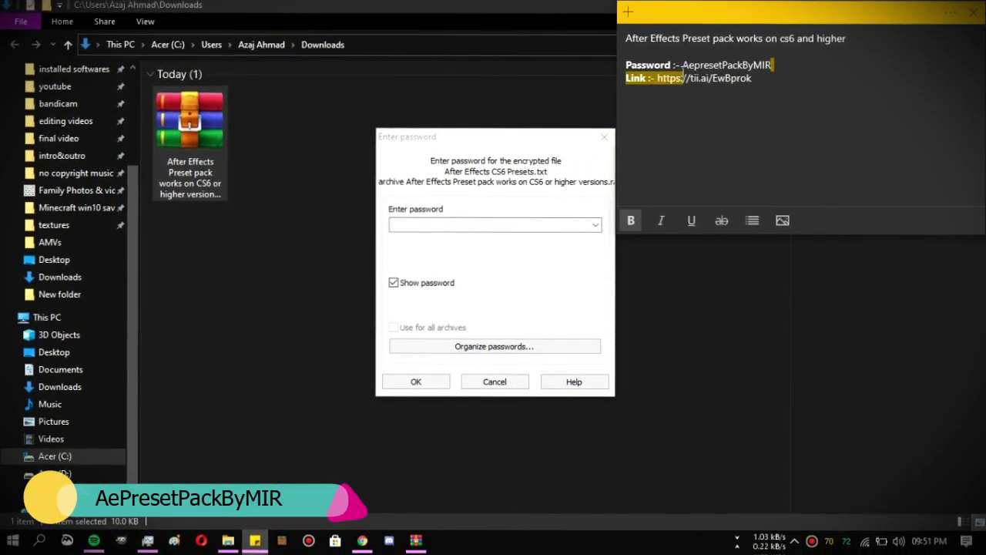
click(700, 92)
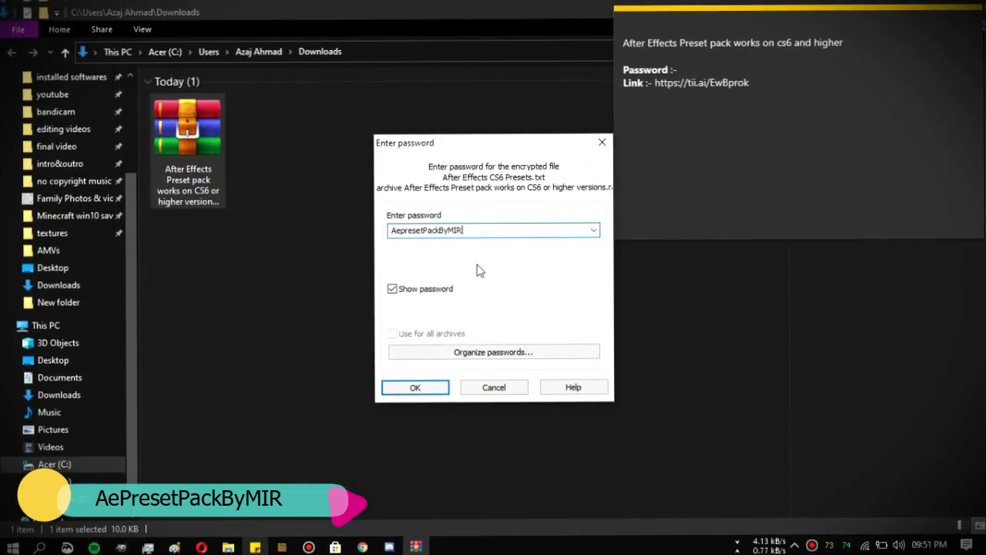
click(973, 27)
click(416, 385)
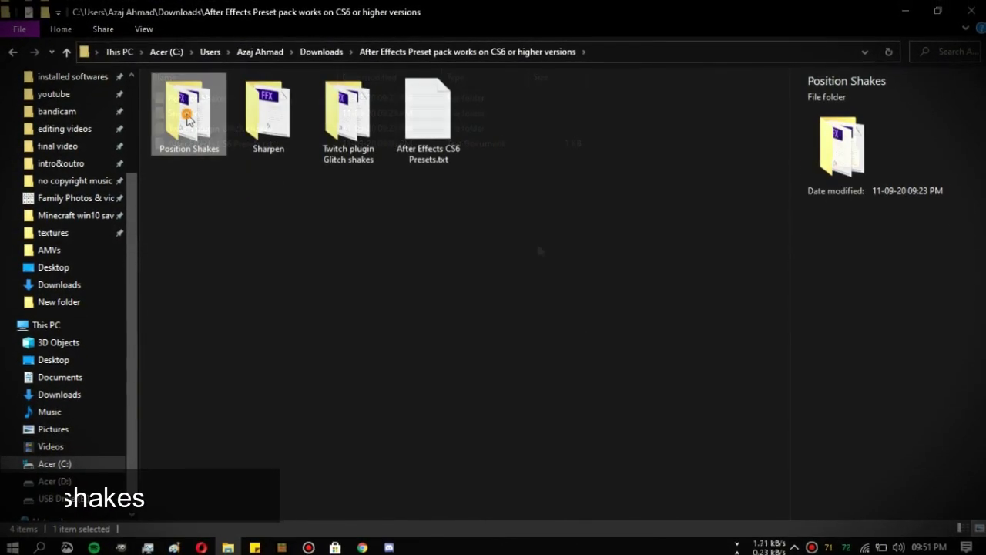
Examine the contents of the Position Shakes, Sharpen and Twitch plugin Glitch shakes folders in the extracted pack.
double_click(191, 116)
key(ctrl+a)
right_click(221, 223)
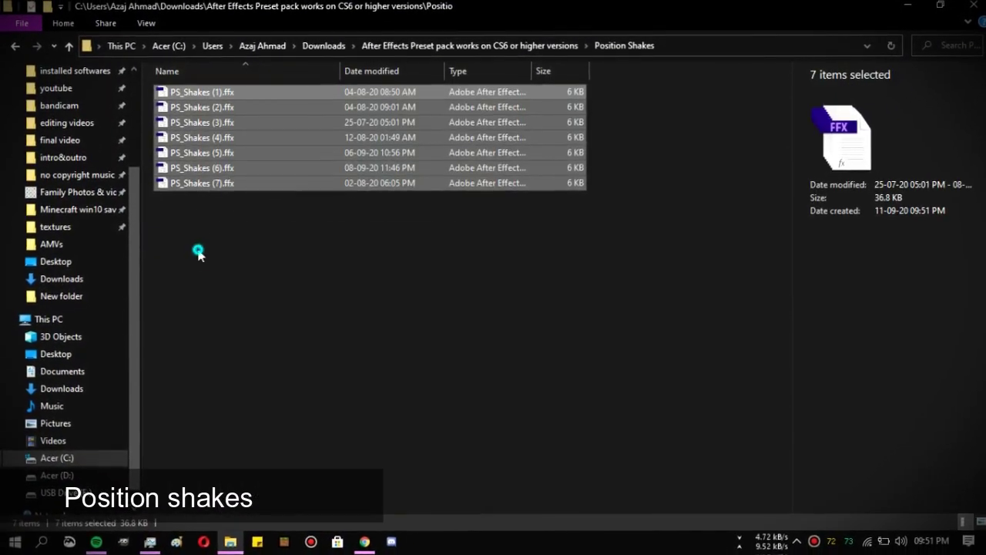
click(493, 219)
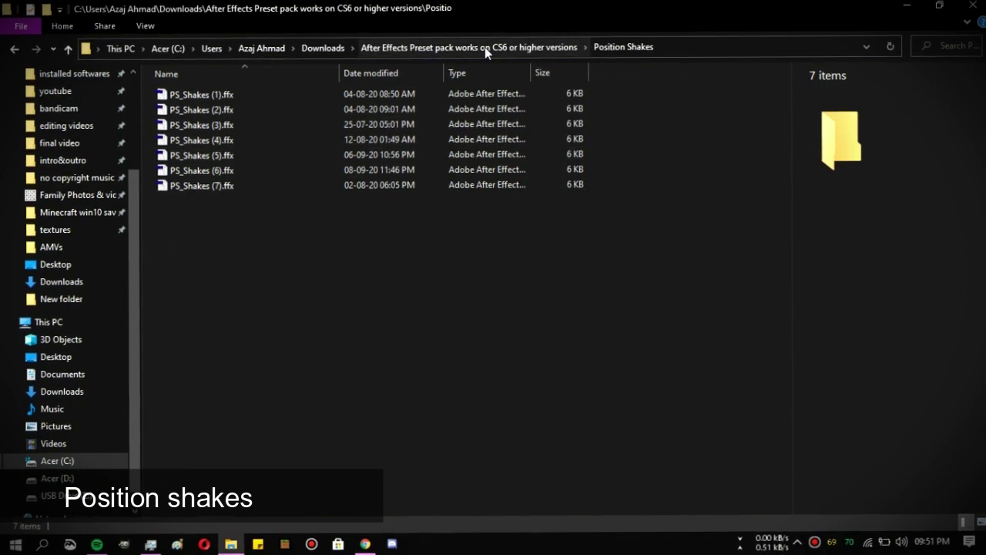
click(532, 51)
double_click(277, 132)
key(alt+Left)
double_click(352, 111)
Read the compatibility notes in After Effects CS6 Presets.txt and close the file without saving changes.
double_click(427, 107)
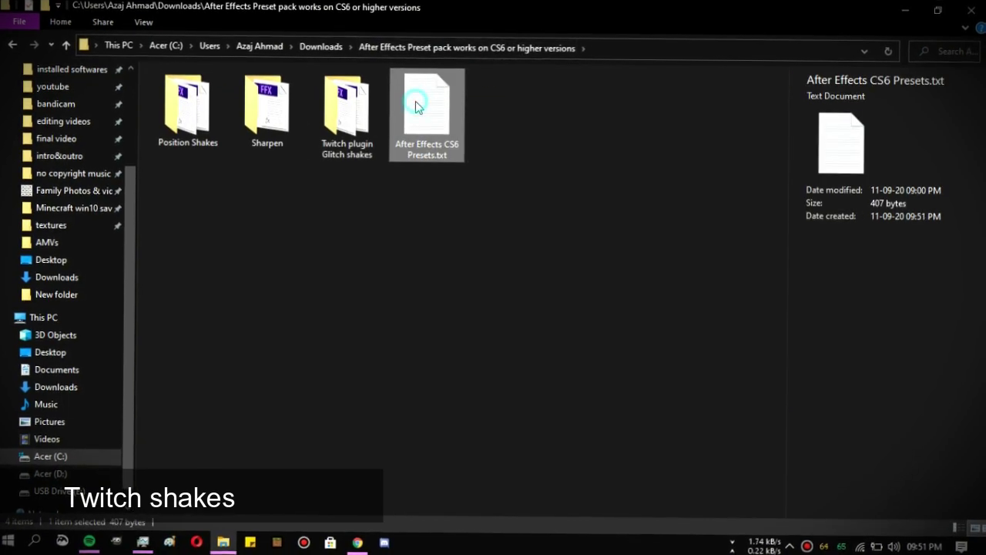
double_click(598, 10)
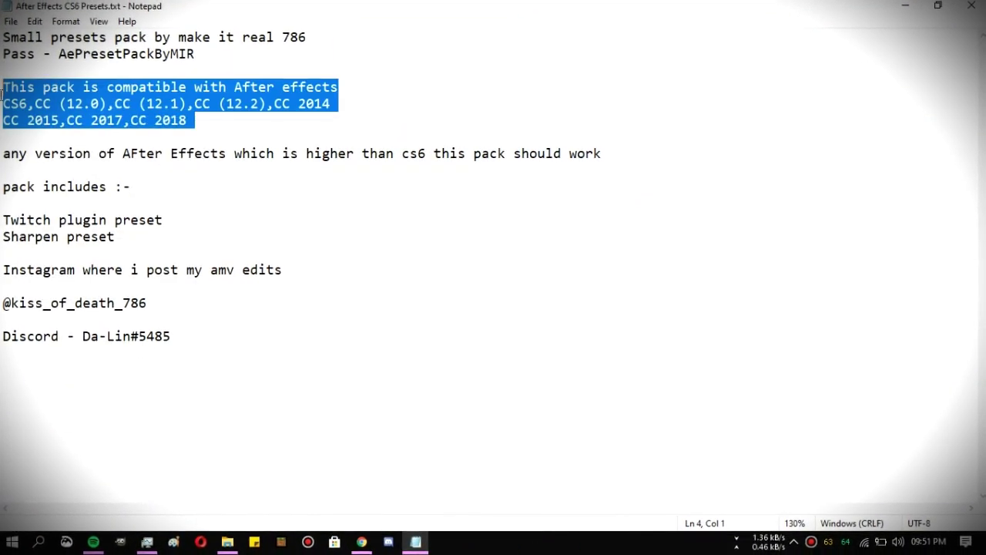
text(S)
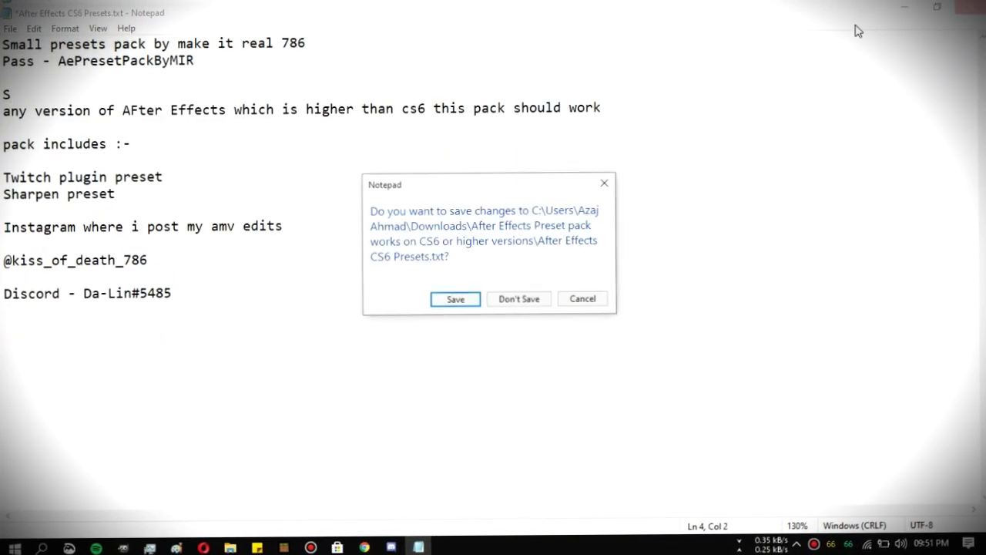
click(518, 299)
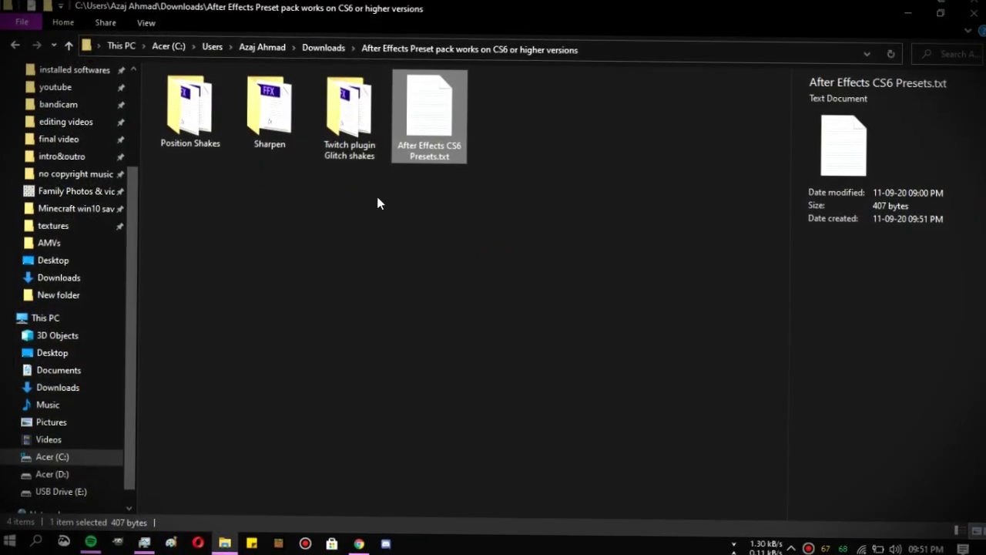
Arrange the extracted pack's folder and a new This PC window side by side, with the details panes hidden.
double_click(486, 4)
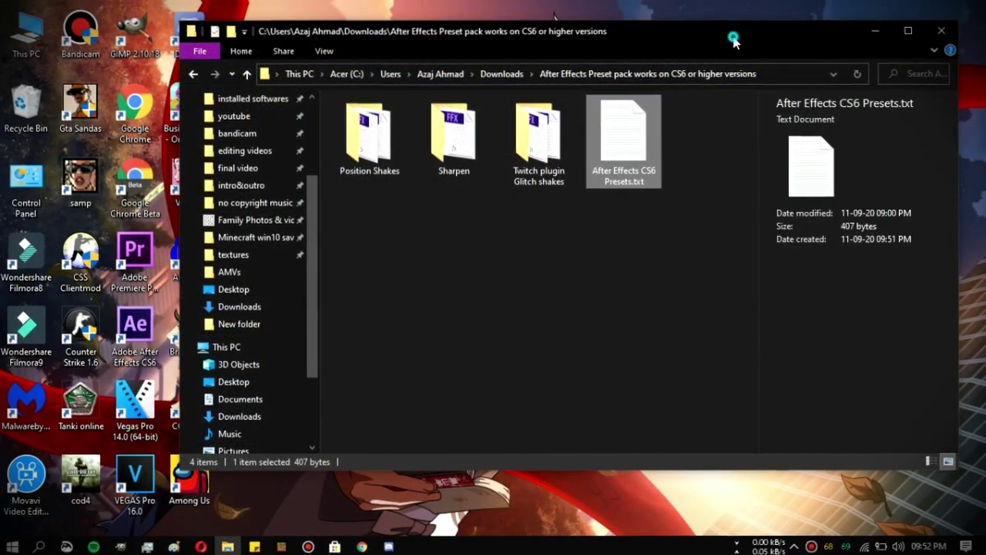
key(super+Right)
key(super+e)
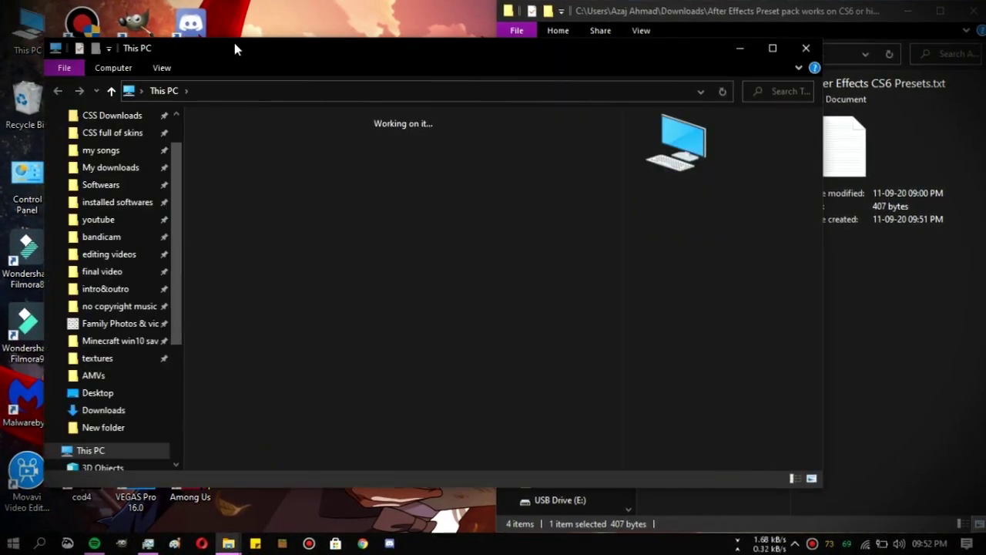
key(super+Left)
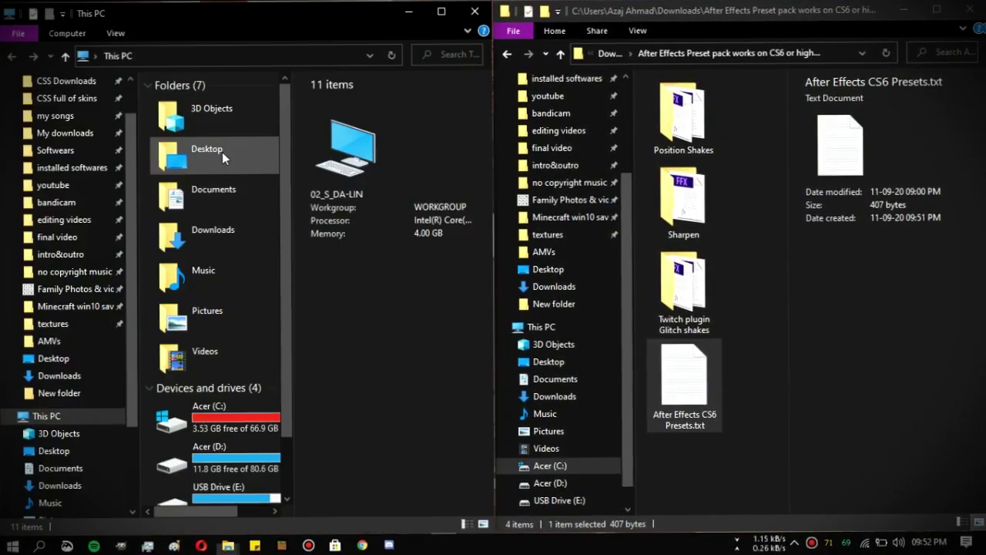
click(220, 192)
key(alt+shift+p)
scroll(70, 301, down, 2)
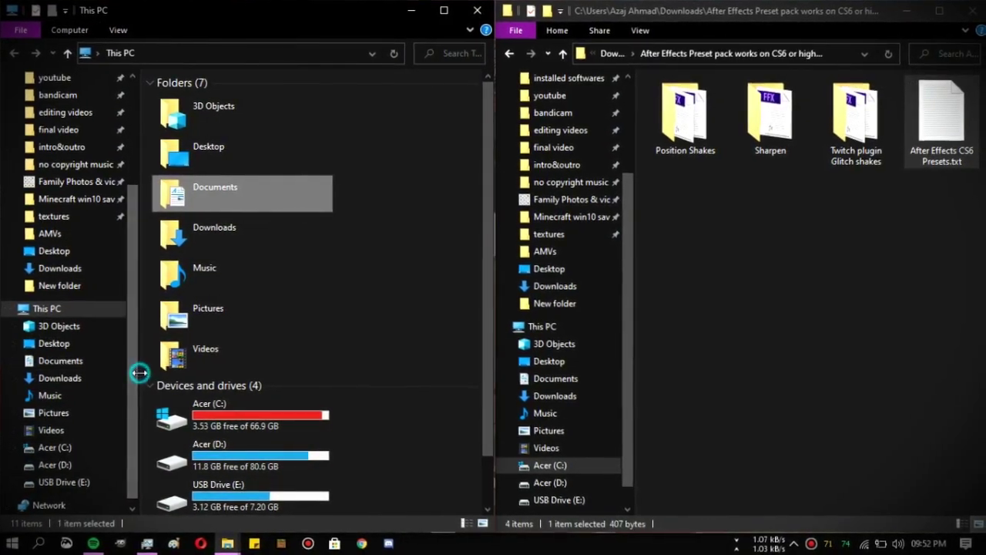
Open Documents\Adobe\After Effects CS6\User Presets in the second window and widen its navigation pane.
click(84, 359)
drag(140, 362, 158, 269)
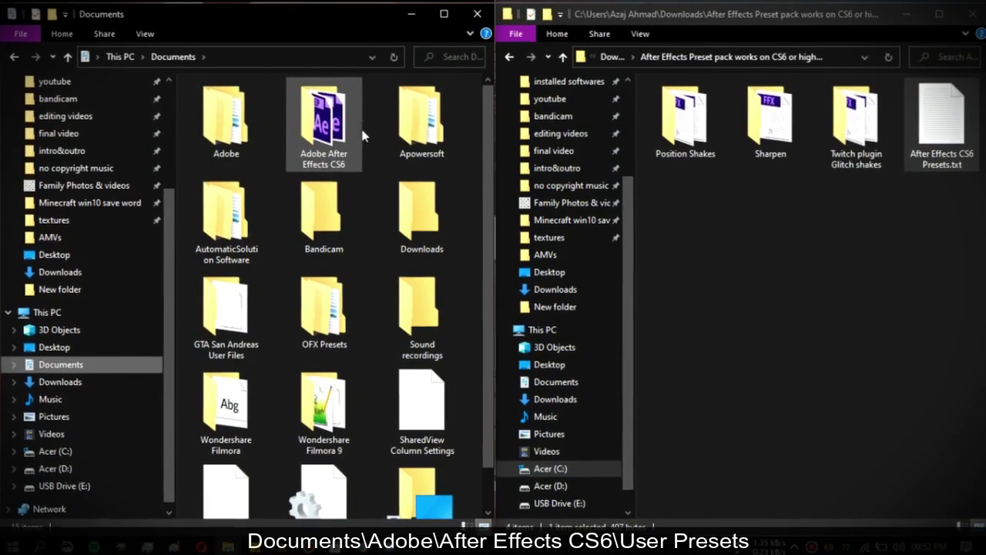
double_click(246, 134)
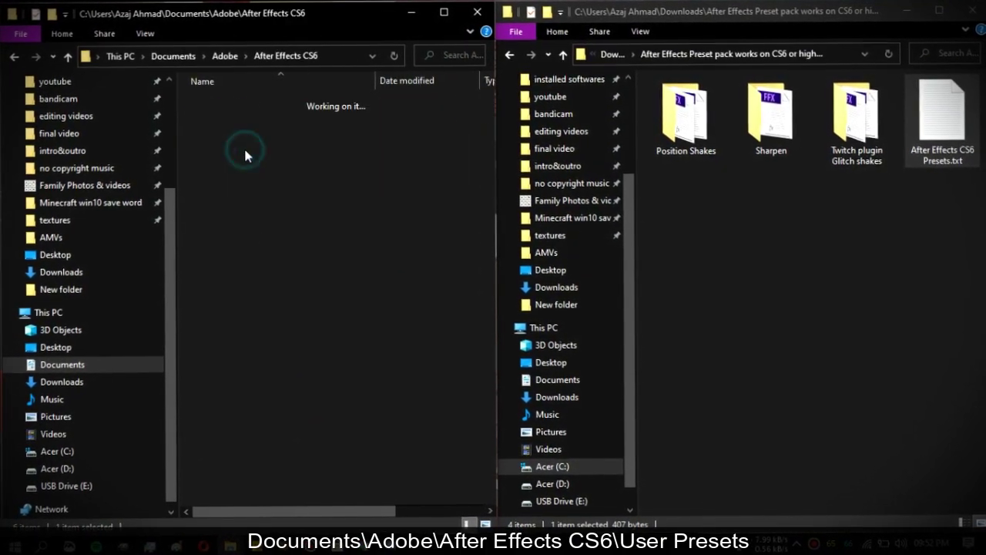
double_click(272, 115)
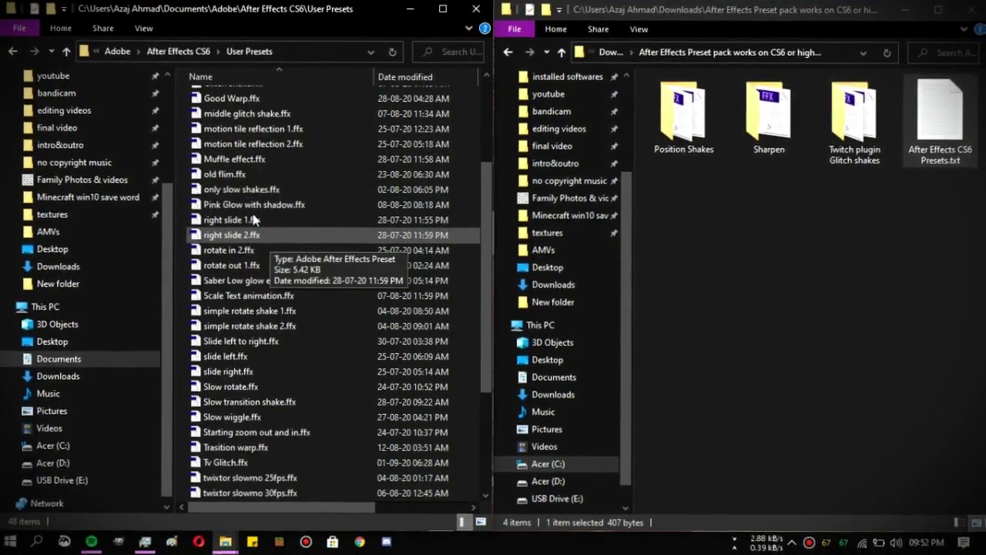
Copy all seven PS_Shakes presets from the Position Shakes folder into User Presets.
click(688, 117)
right_click(769, 116)
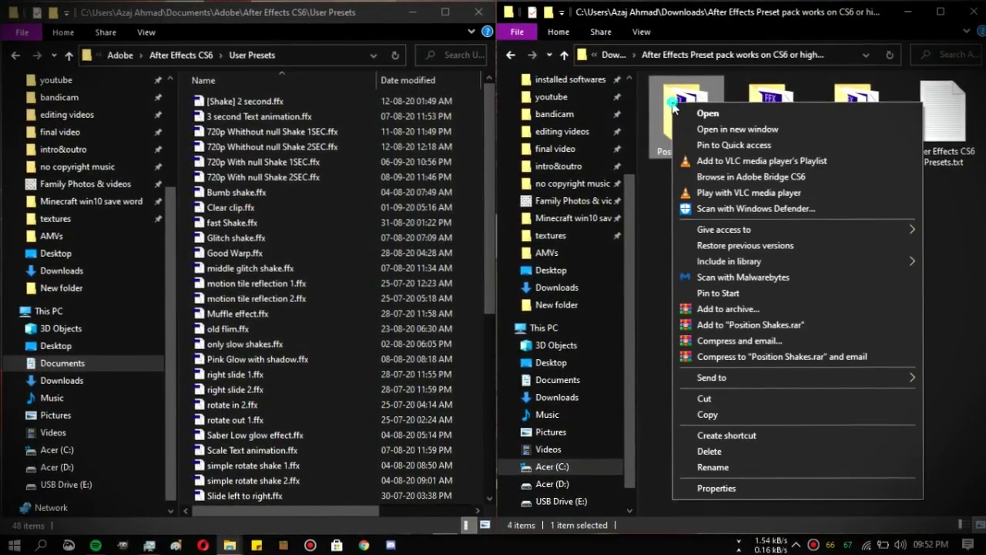
key(Escape)
double_click(685, 116)
drag(836, 224, 759, 105)
right_click(759, 105)
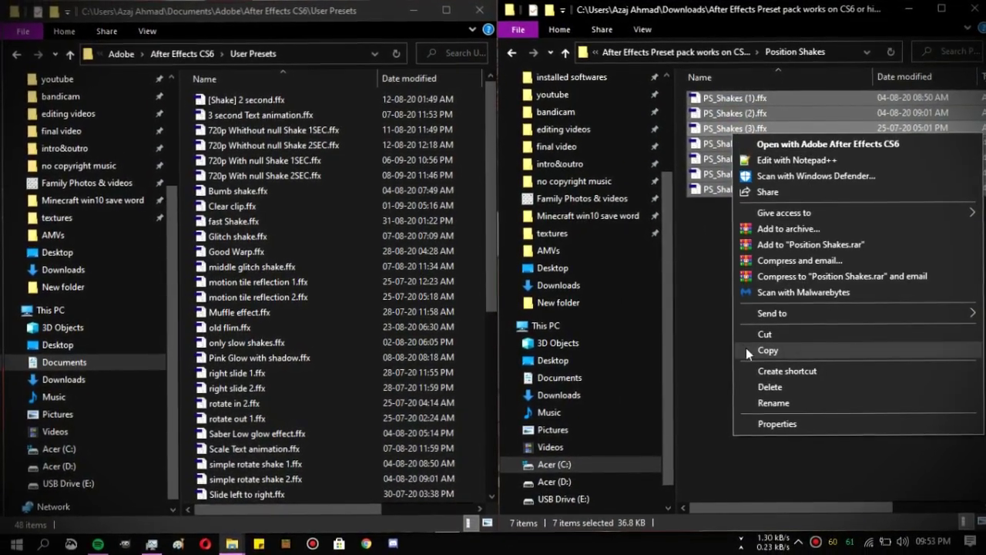
click(743, 346)
right_click(189, 271)
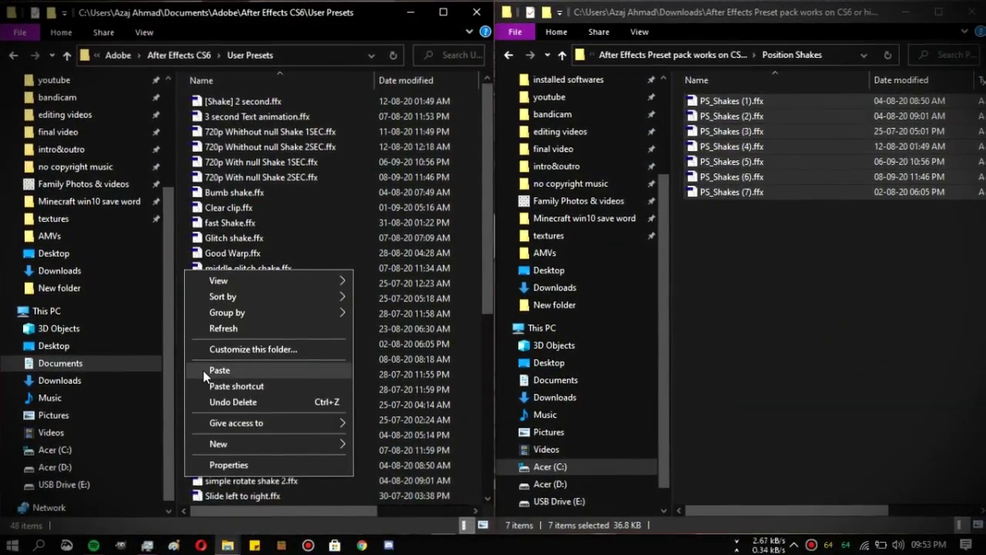
click(211, 370)
scroll(212, 135, down, 9)
scroll(212, 135, up, 5)
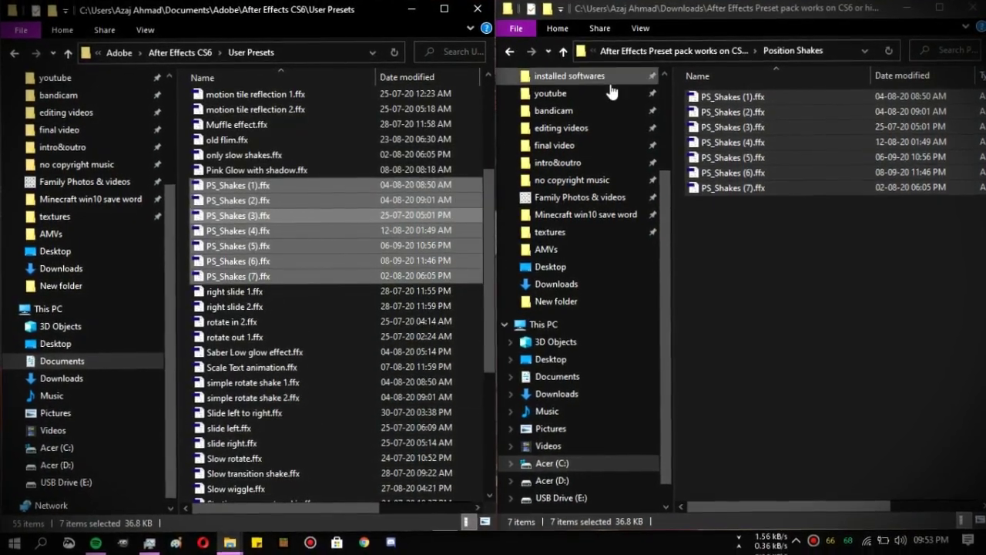
Copy Sharpen.ffx from the pack's Sharpen folder into User Presets.
click(512, 54)
double_click(811, 108)
click(735, 102)
right_click(733, 102)
click(783, 351)
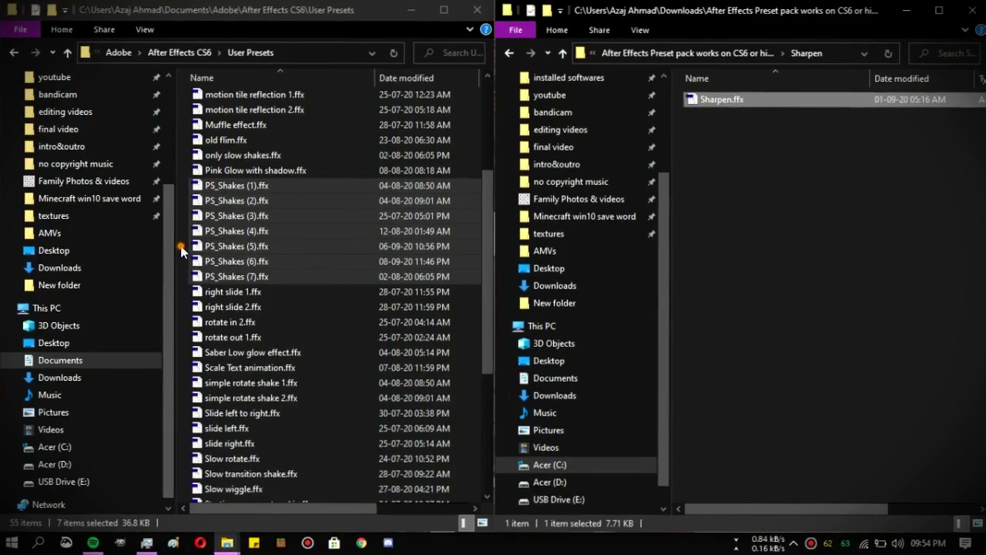
right_click(189, 248)
click(245, 346)
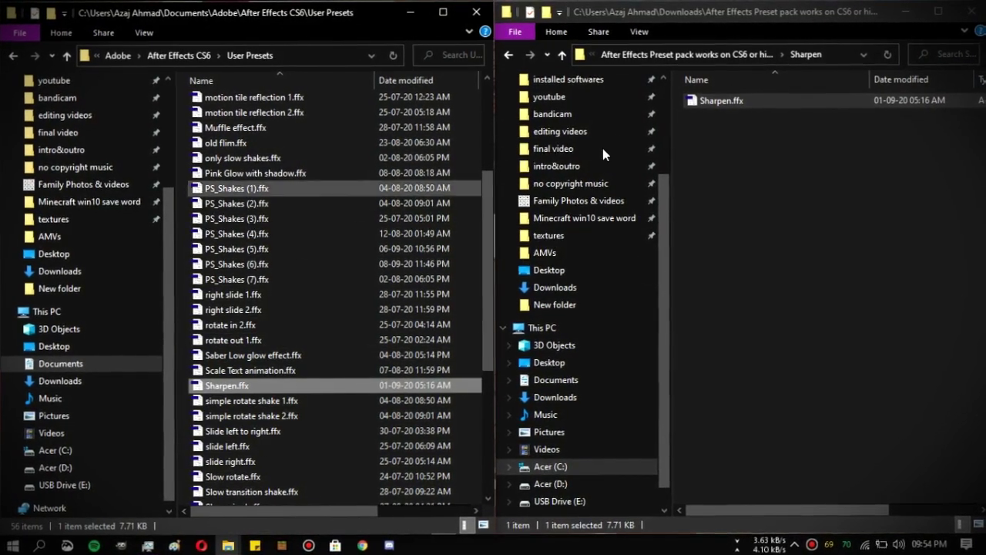
Copy the three Tx_Shake presets from the Twitch plugin Glitch shakes folder into User Presets.
click(511, 54)
double_click(938, 125)
drag(686, 91, 781, 247)
right_click(693, 108)
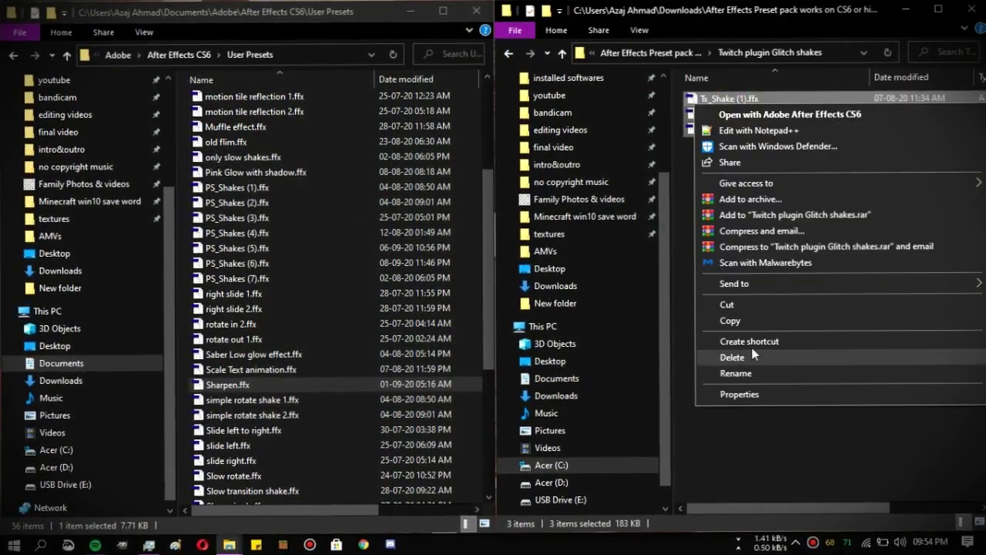
click(701, 291)
right_click(183, 225)
click(219, 325)
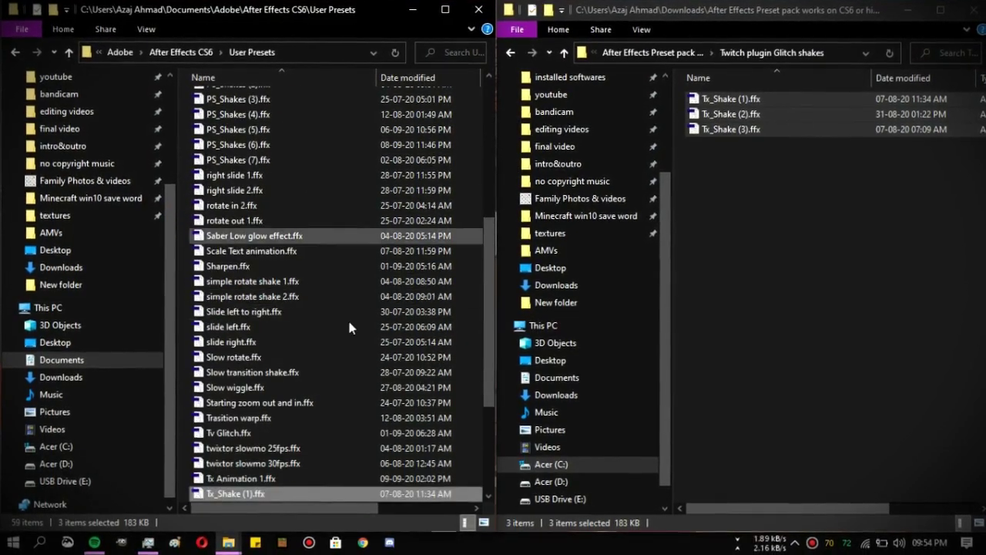
Close both folder windows and launch Adobe After Effects CS6 from the desktop.
click(969, 8)
click(473, 12)
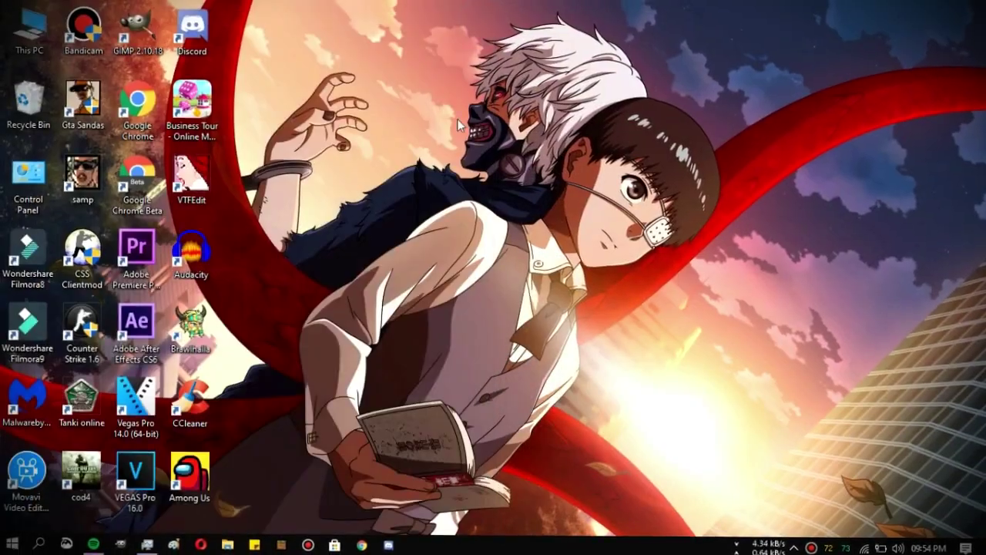
double_click(143, 339)
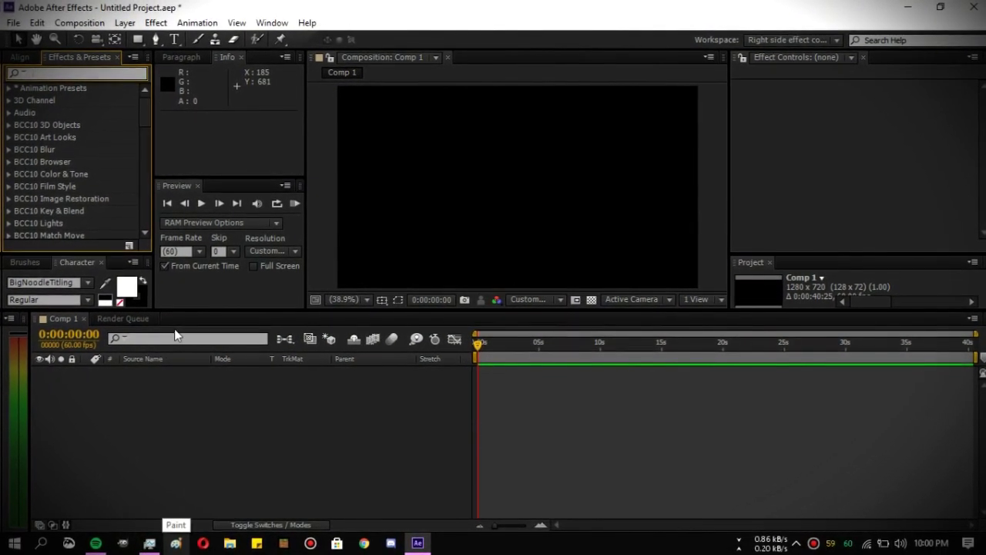
Search the effects and presets for "ps" and fit the Tokyo Ghoul image layer to the composition.
text(ps)
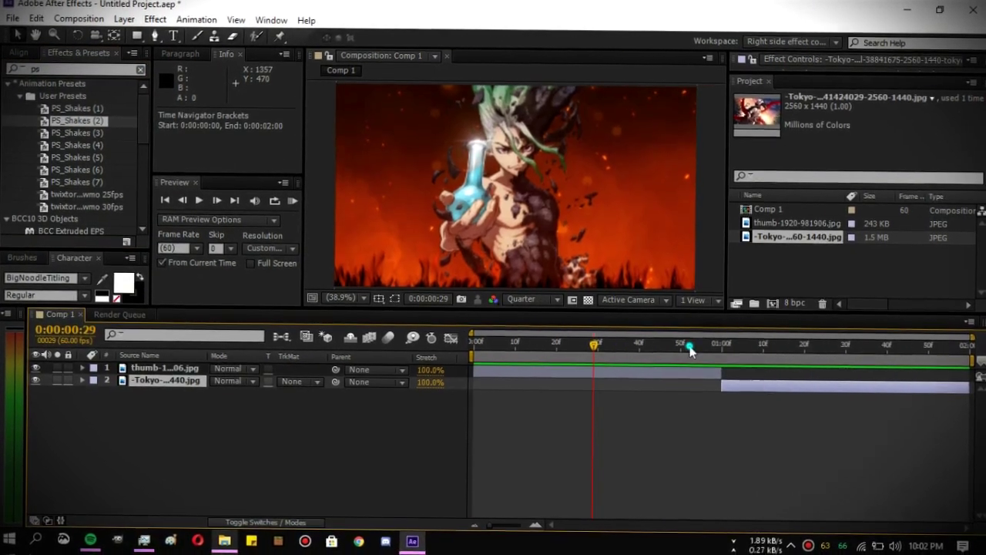
drag(686, 348, 764, 348)
right_click(741, 371)
click(739, 386)
right_click(766, 386)
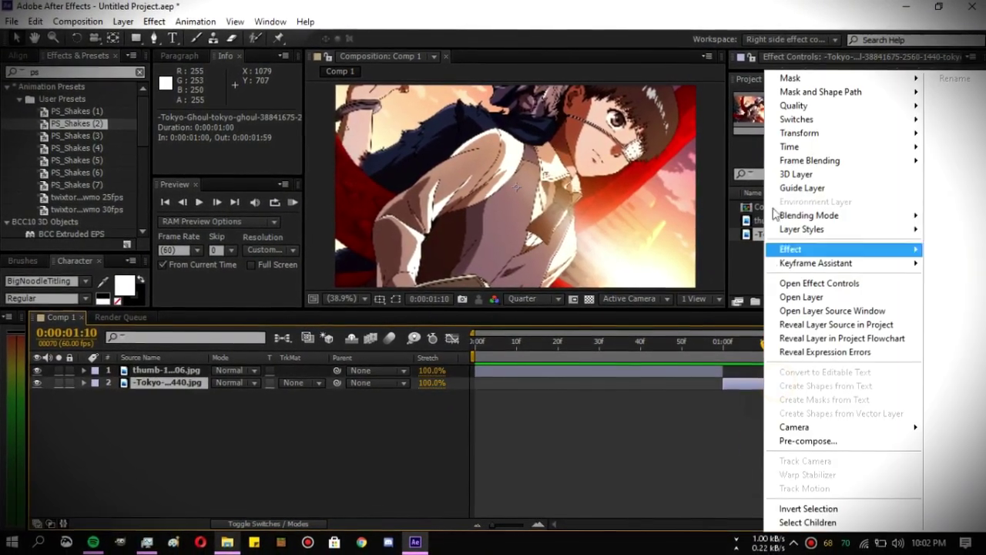
mouse_move(793, 133)
click(647, 321)
click(682, 342)
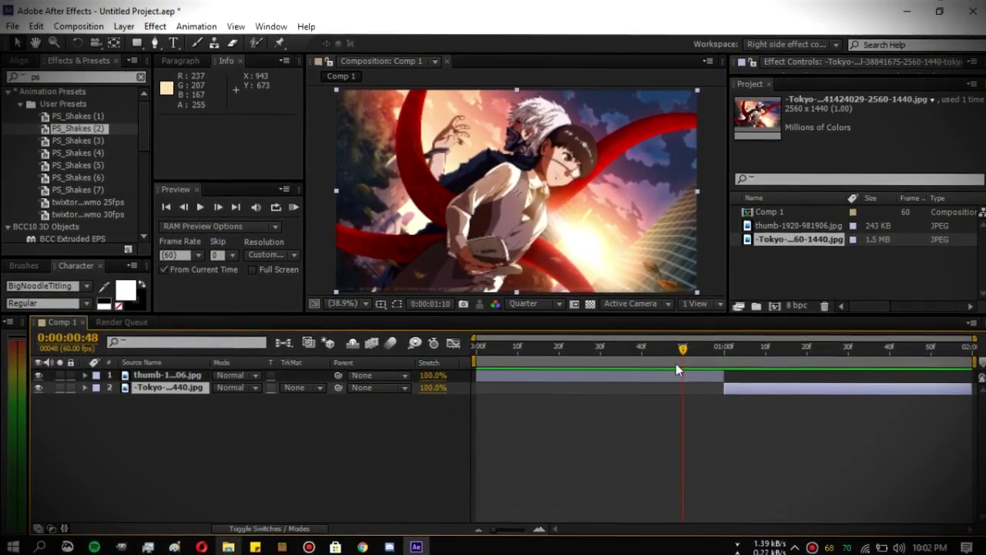
Add a null object to Comp 1 and split it at 0:00:01:00, where the two images meet.
click(613, 347)
right_click(385, 431)
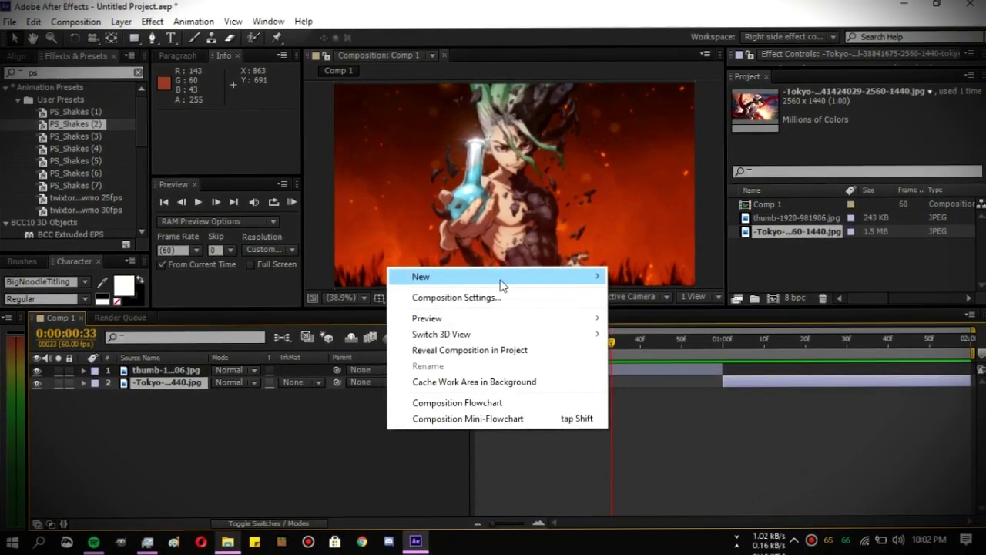
click(598, 351)
click(727, 342)
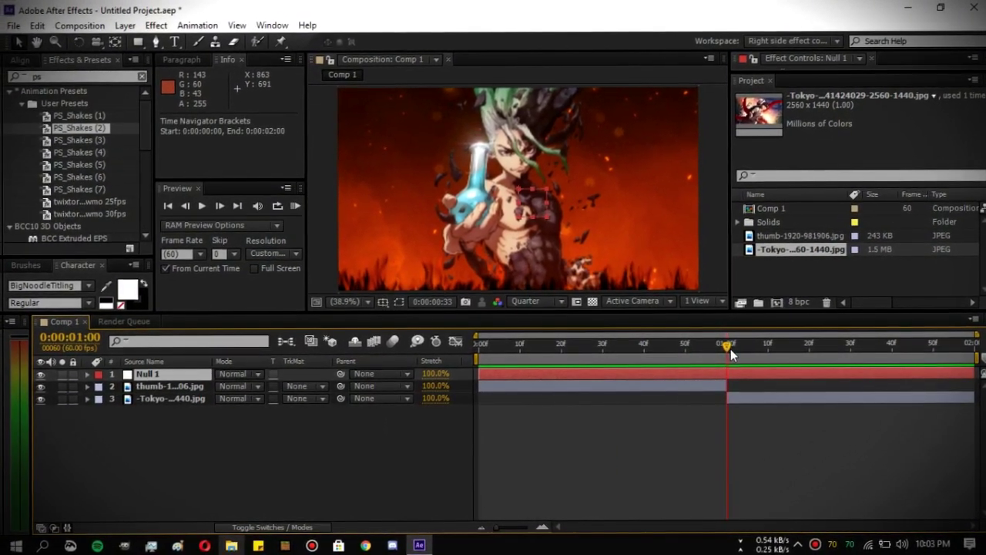
key(ctrl+shift+d)
Parent the thumb image to the first-half null, place the second-half null above the Tokyo Ghoul image and parent that image to it.
click(694, 400)
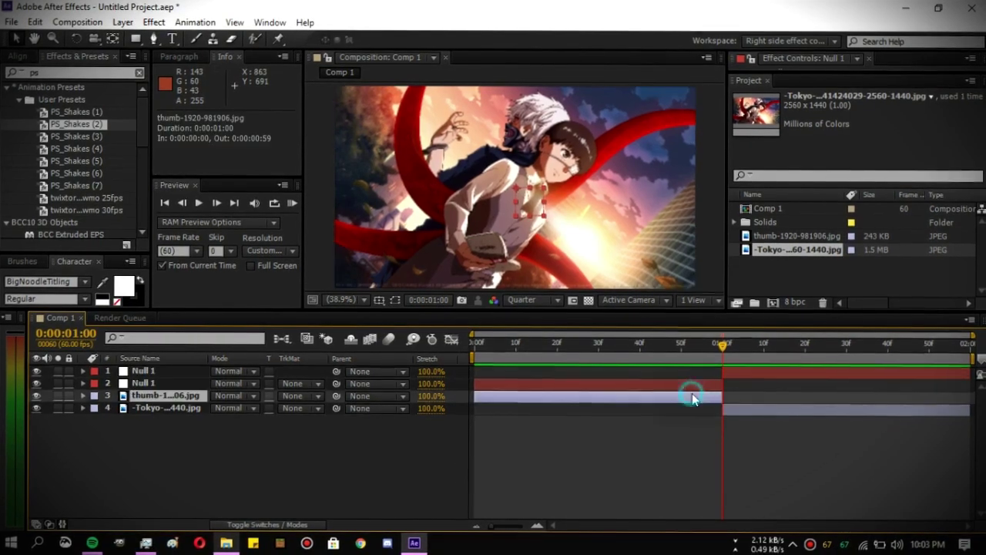
drag(209, 389, 202, 387)
click(785, 407)
drag(145, 374, 147, 402)
click(761, 411)
drag(338, 410, 197, 398)
Apply PS_Shakes (1) to the thumb image layer at 0:00:00:00 and stretch its keyframes to end at 0:00:01:00.
drag(516, 345, 469, 352)
click(517, 384)
shift+click(89, 207)
drag(77, 118, 517, 389)
key(u)
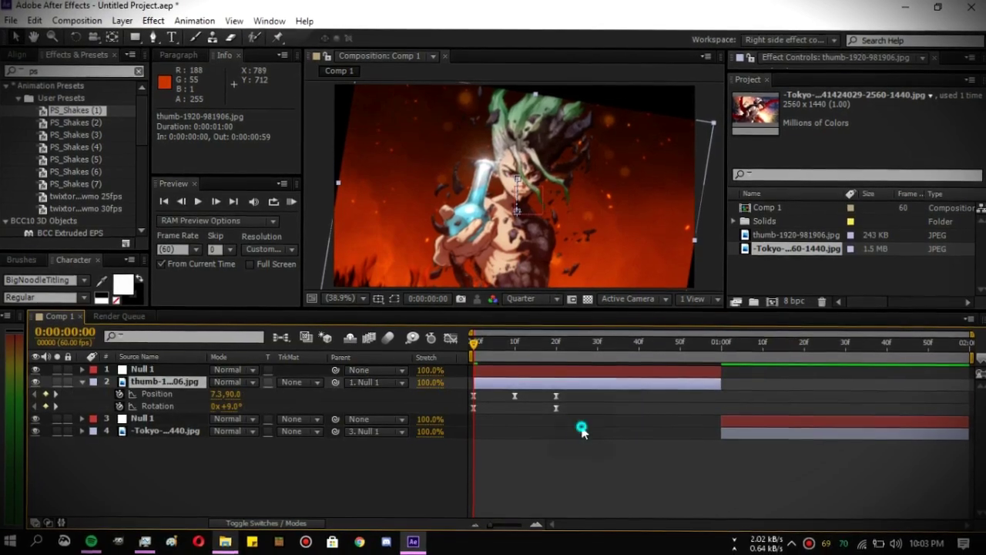
drag(705, 412, 745, 412)
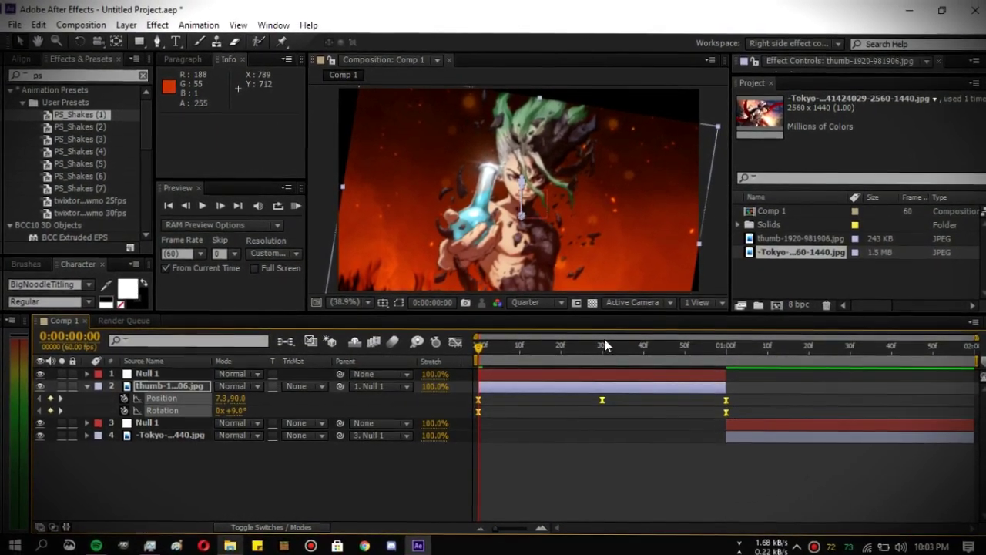
Preview the position shake and switch the workspace to Standard.
key(space)
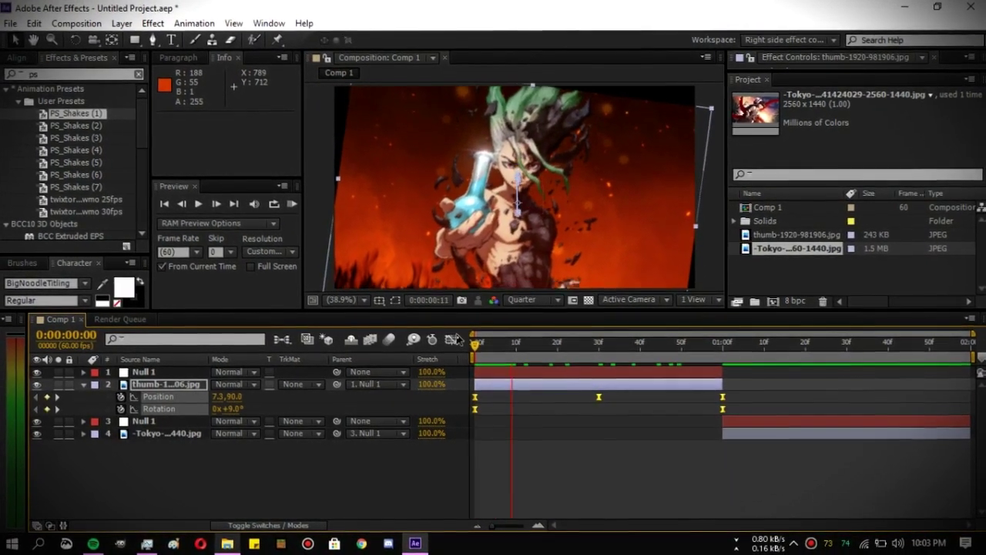
click(789, 39)
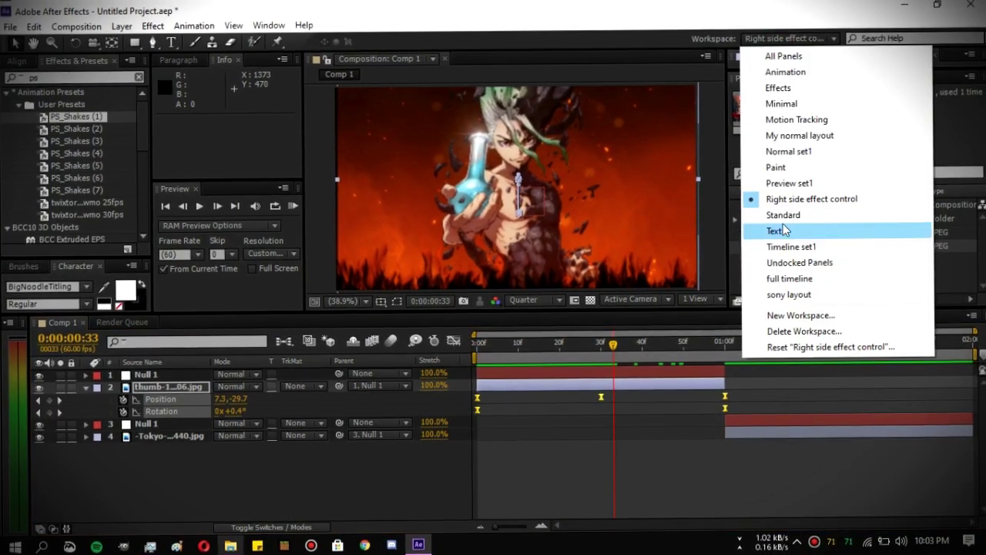
click(778, 332)
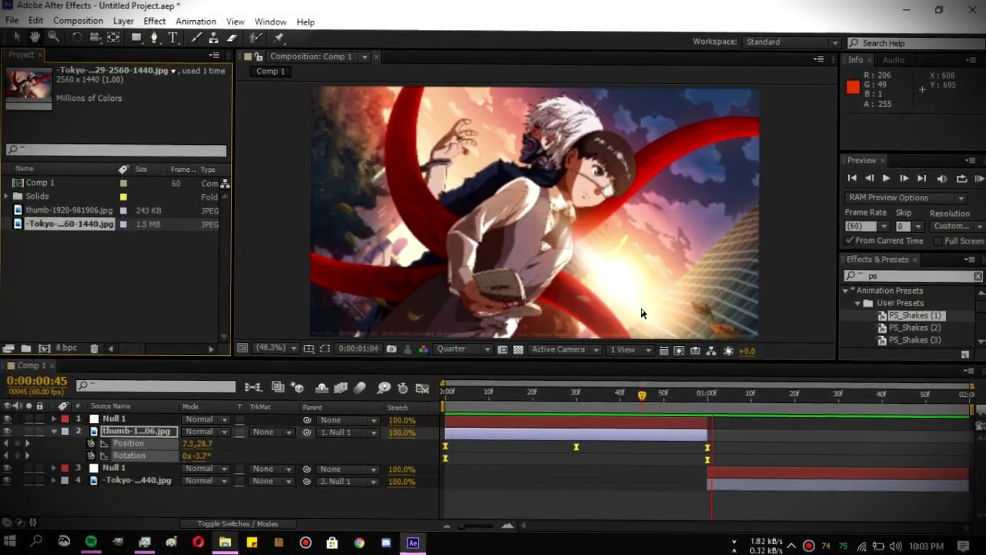
click(460, 393)
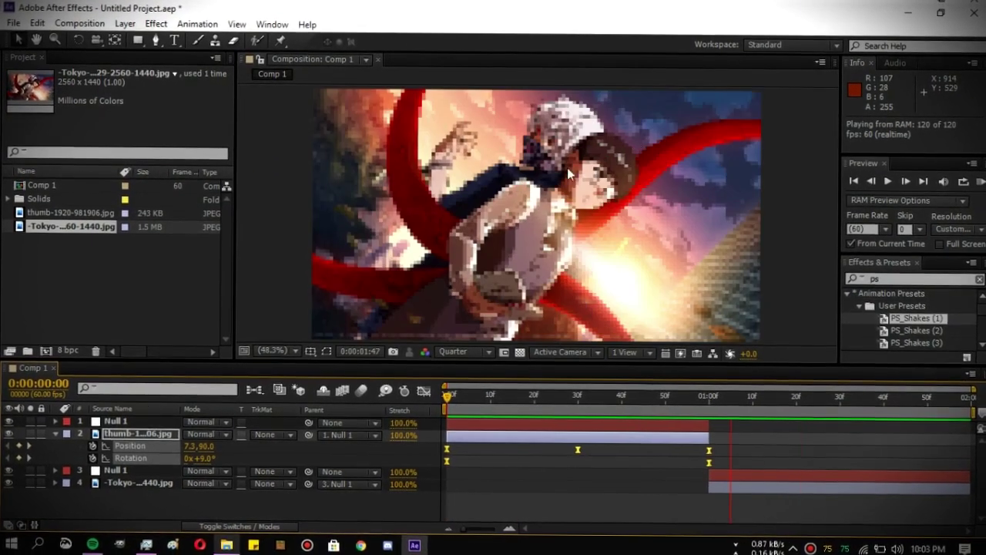
Set the RAM preview resolution to Quarter and scrub through the shake on the timeline.
click(953, 229)
click(925, 312)
drag(568, 388, 644, 393)
Undo the keyframe stretch and the PS_Shakes (1) preset on the thumb image layer.
key(Home)
key(ctrl+z)
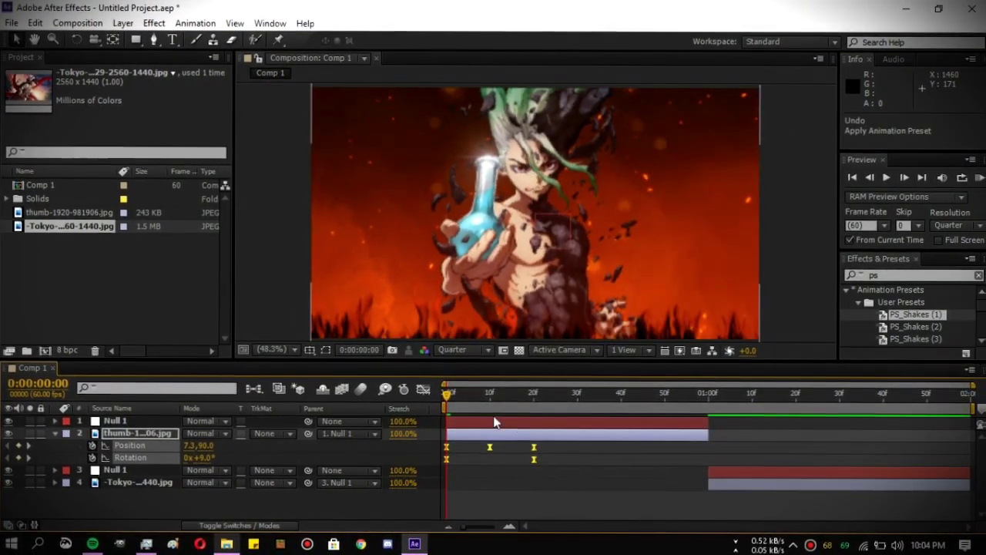
click(550, 434)
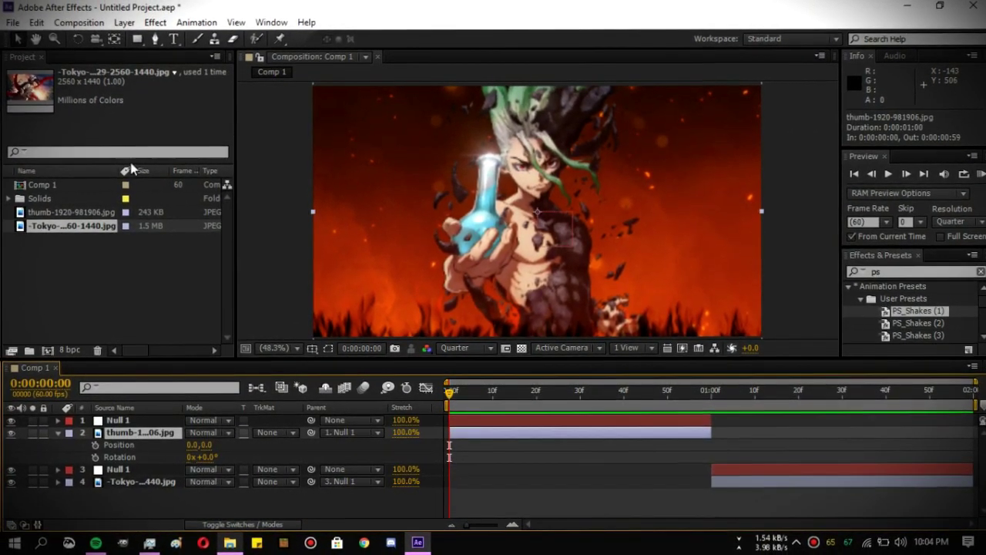
Enlarge the Effects & Presets panel and search for "shake", replacing that search with "tx".
click(886, 271)
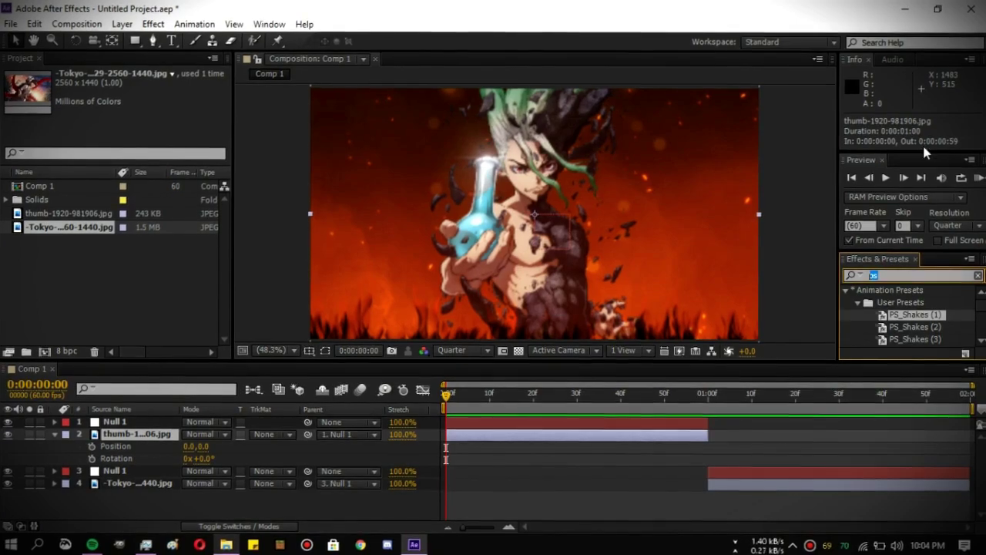
drag(927, 149, 925, 70)
key(BackSpace)
key(BackSpace)
text(shake)
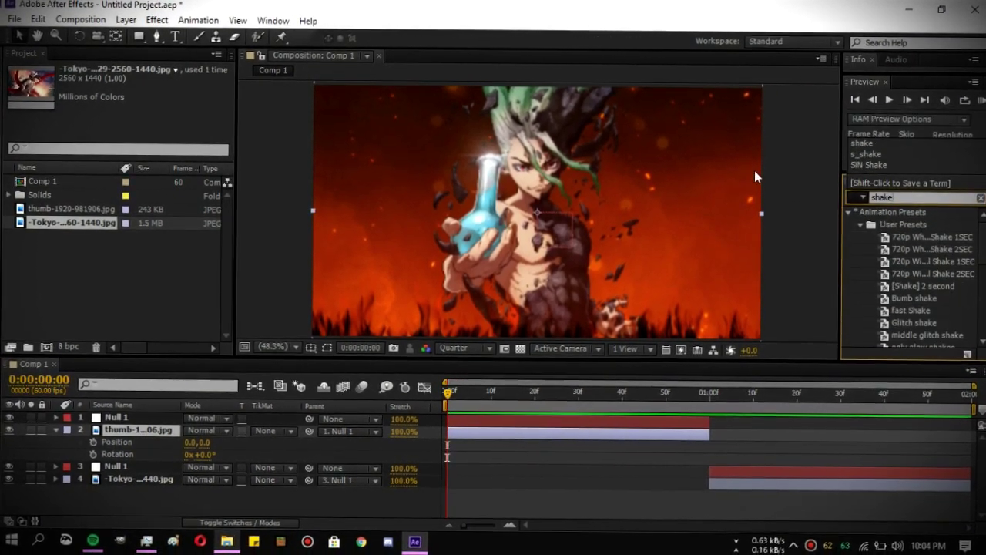
key(BackSpace)
key(BackSpace)
key(BackSpace)
key(BackSpace)
key(BackSpace)
text(tx)
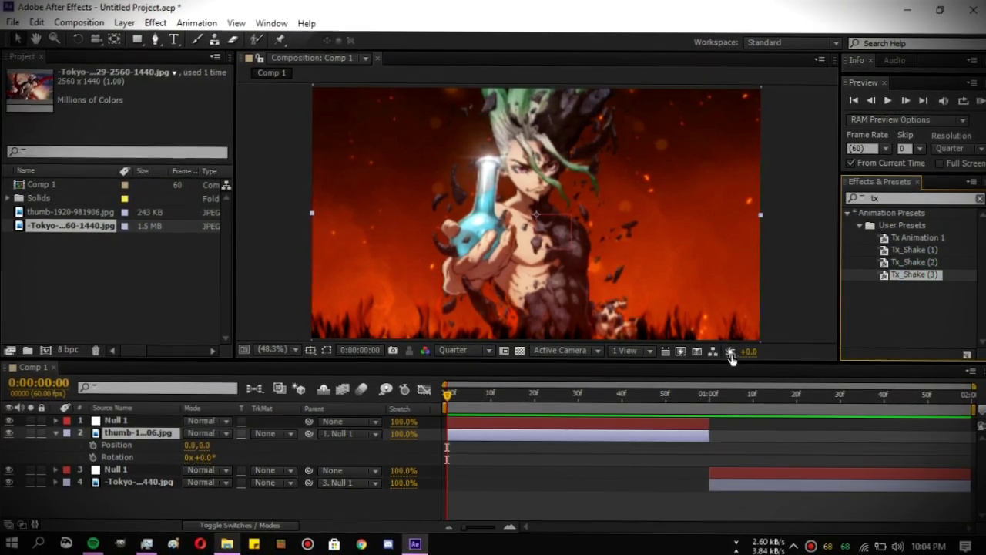
Add an adjustment layer on top and trim it to about one second, centred on the cut between the two images.
right_click(484, 434)
right_click(435, 453)
click(721, 417)
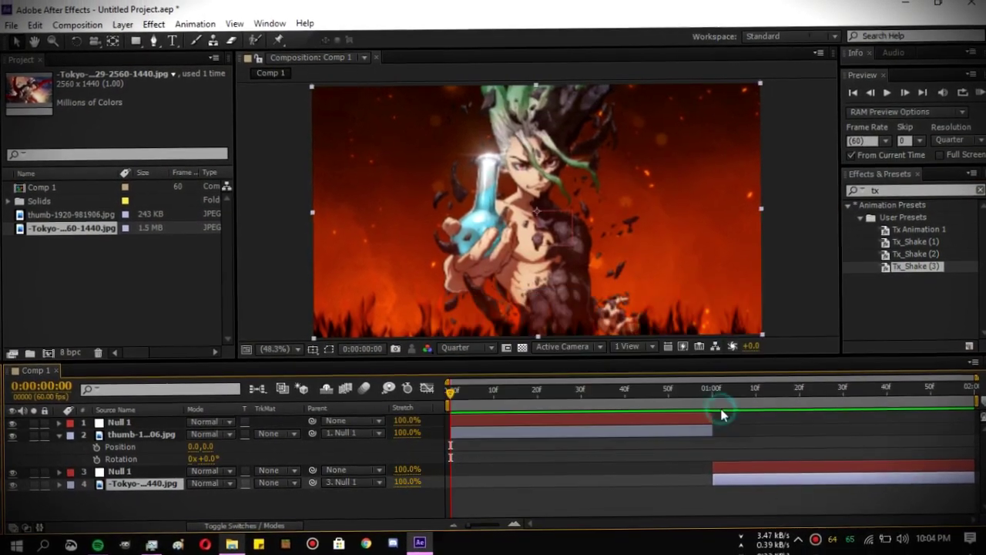
click(707, 399)
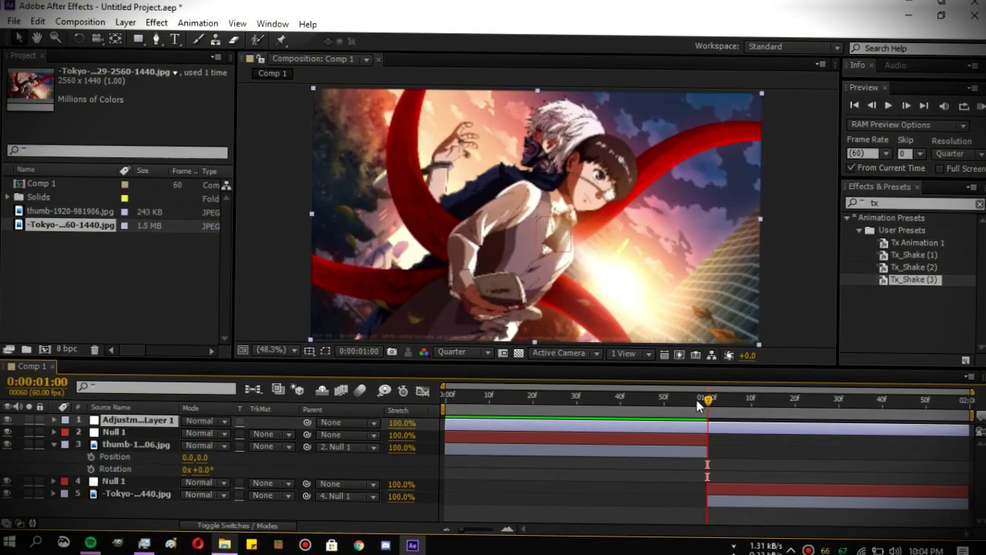
click(601, 395)
key(alt+bracketleft)
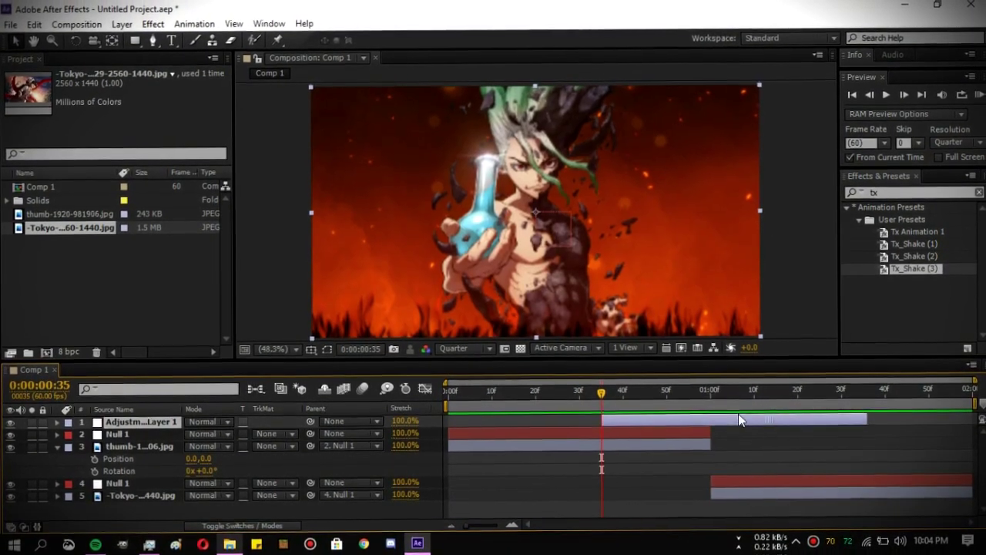
drag(743, 414, 723, 418)
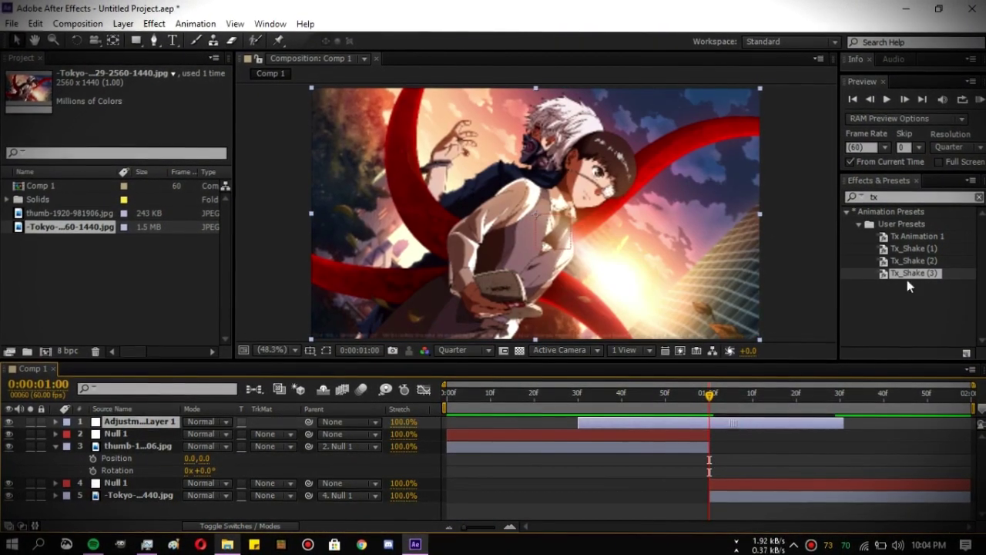
Apply Tx_Shake (1) to the adjustment layer and spread its keyframes from the layer's start to its end.
drag(913, 248, 885, 527)
key(u)
key(alt+Left)
drag(705, 450, 578, 450)
key(j)
drag(715, 499, 847, 495)
Preview the glitch shake transition between the two images from the start of the composition.
click(716, 391)
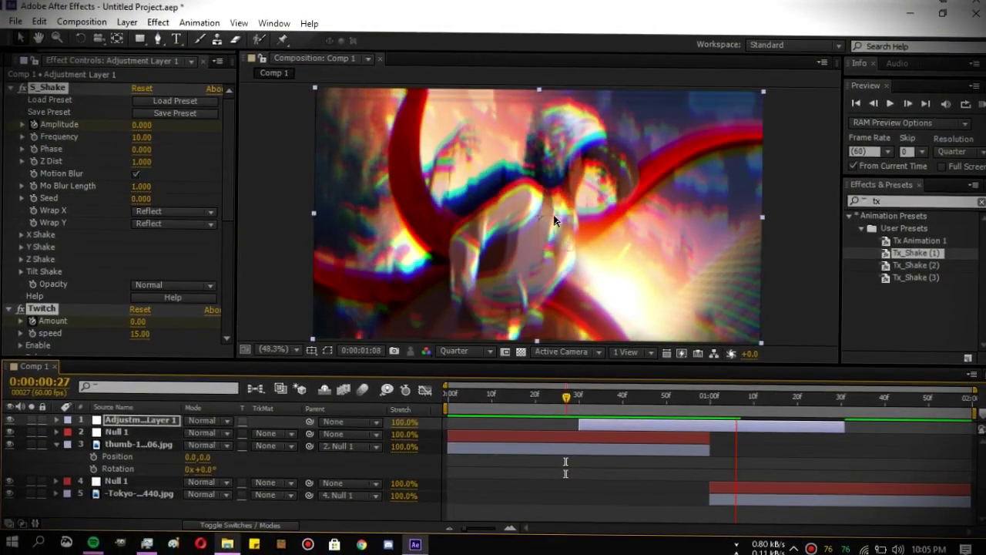
key(space)
key(Home)
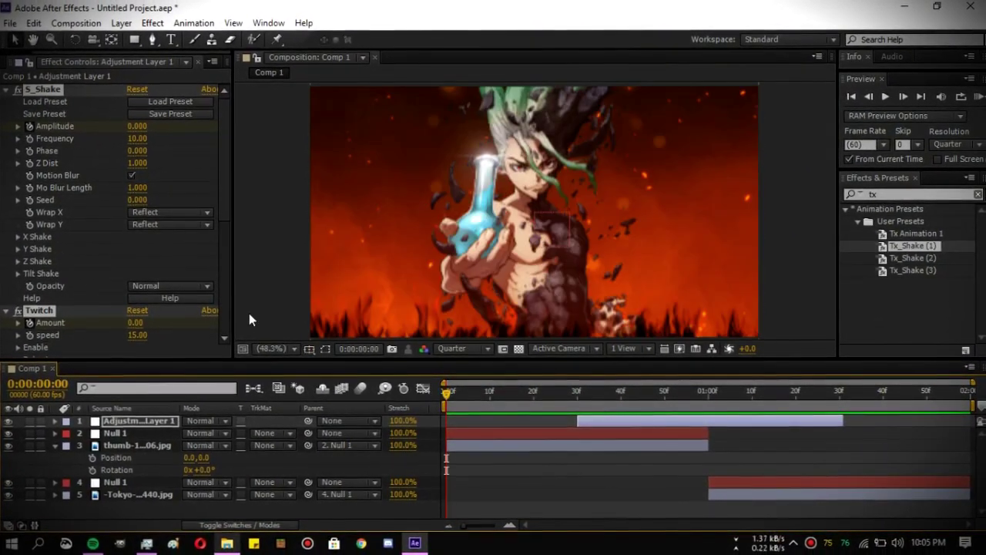
click(976, 97)
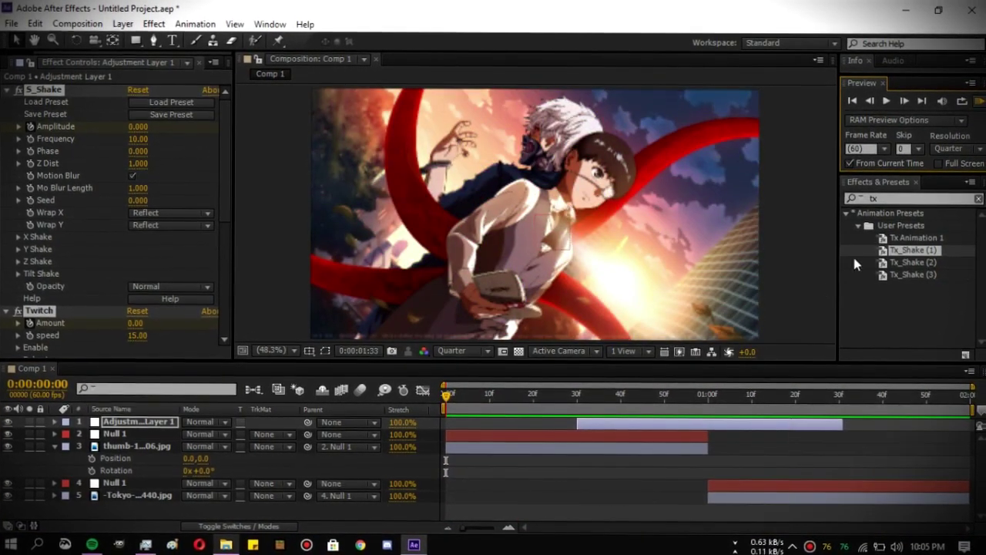
Clear the effects search and set the composition view's resolution to Full.
click(978, 198)
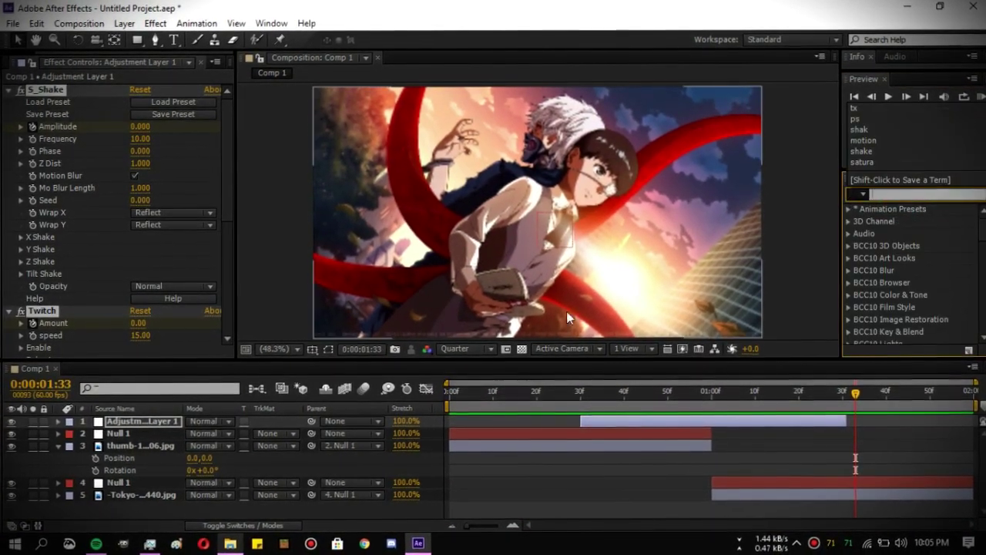
click(466, 350)
click(466, 388)
click(539, 391)
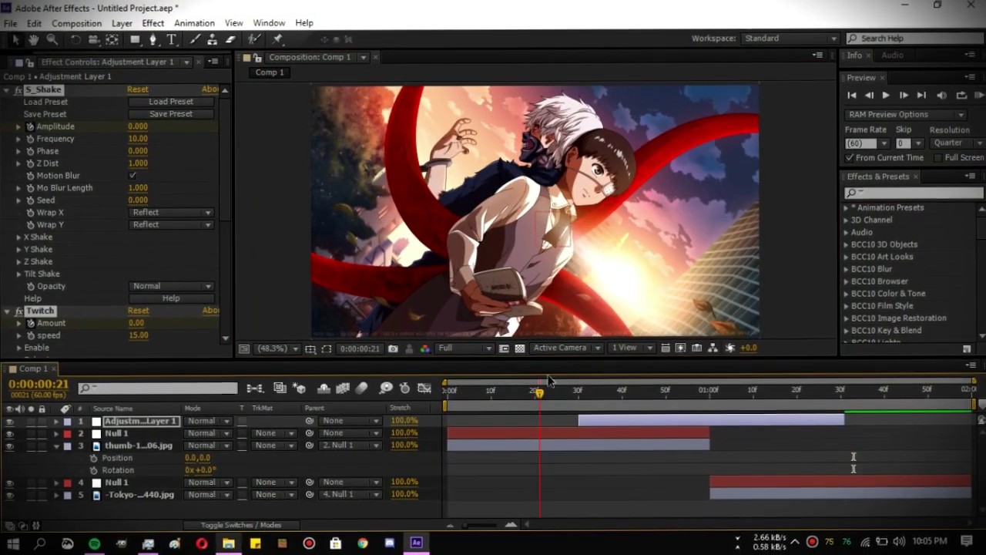
Delete all effects from the adjustment layer.
key(u)
click(57, 92)
key(ctrl+a)
key(Delete)
Move the adjustment layer earlier so that it covers the thumb image, and set the current time to 0:00:00:05.
click(606, 394)
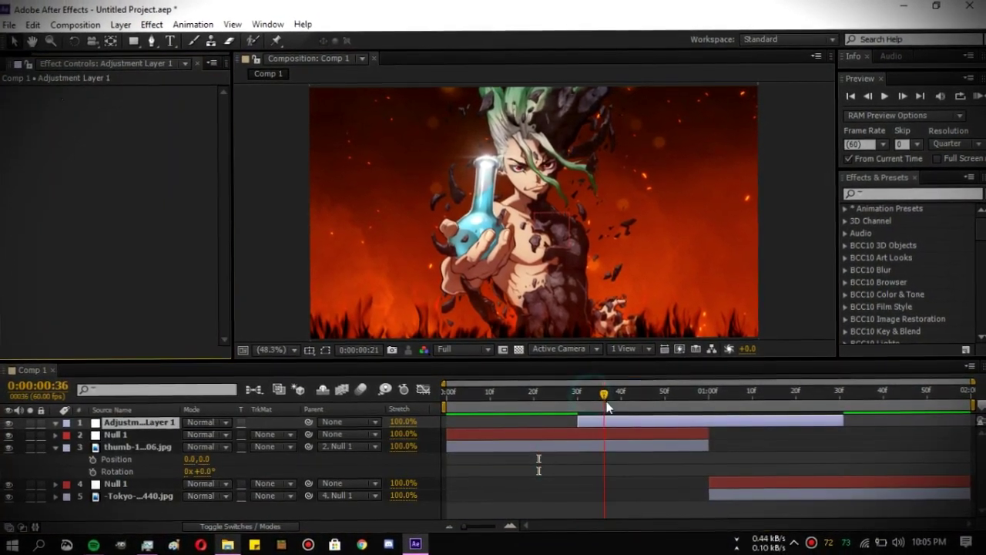
drag(596, 422, 464, 422)
click(472, 392)
Search for "sharpen" and apply the Sharpen user preset to the adjustment layer.
click(916, 193)
text(sharpen)
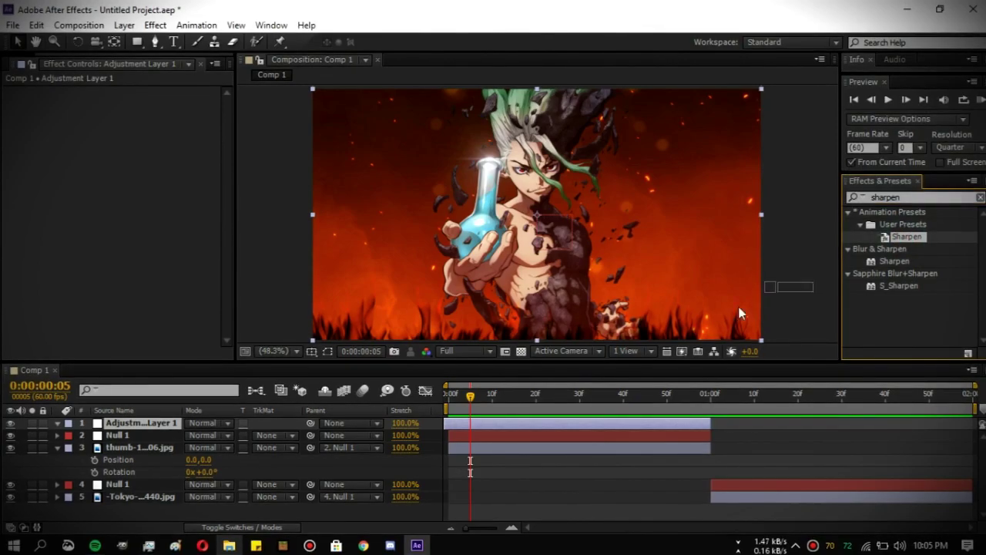
drag(740, 313, 528, 420)
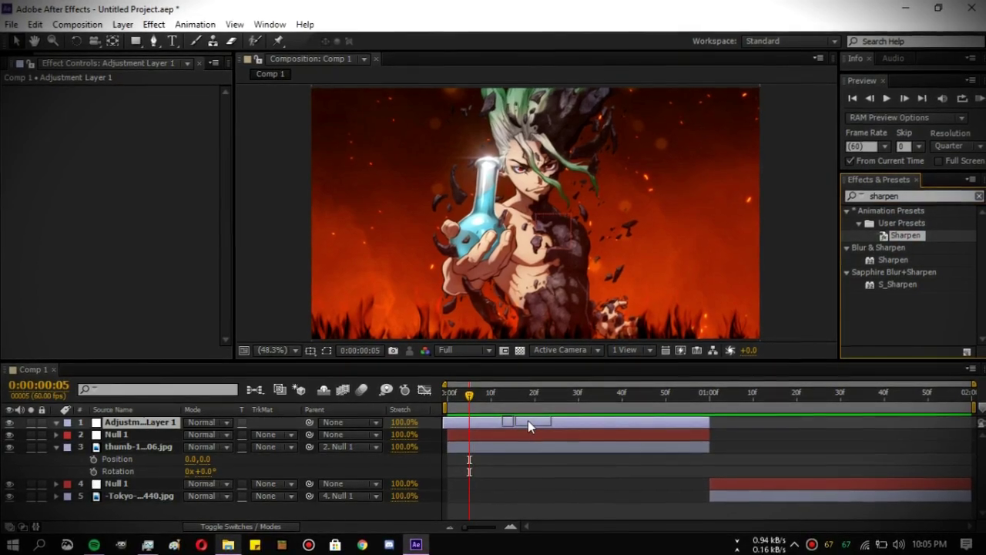
Check the sharpening close up on the character's face at 200% and return to the full-frame view.
scroll(550, 239, up, 4)
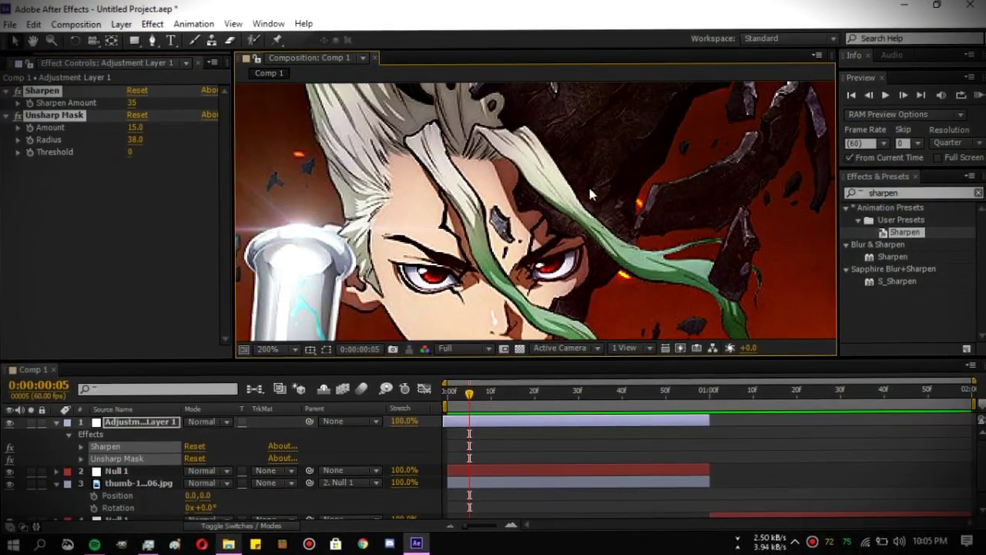
click(19, 100)
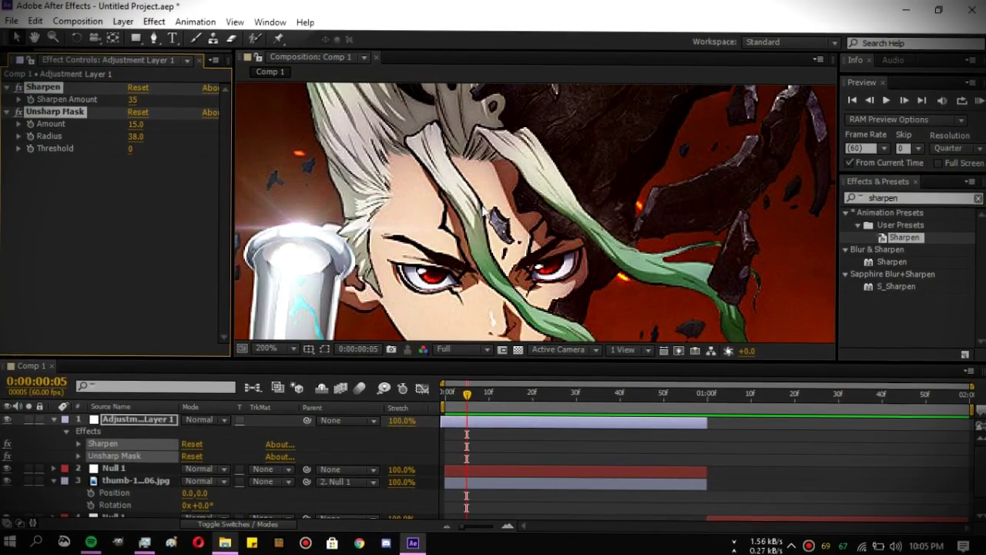
scroll(356, 124, down, 4)
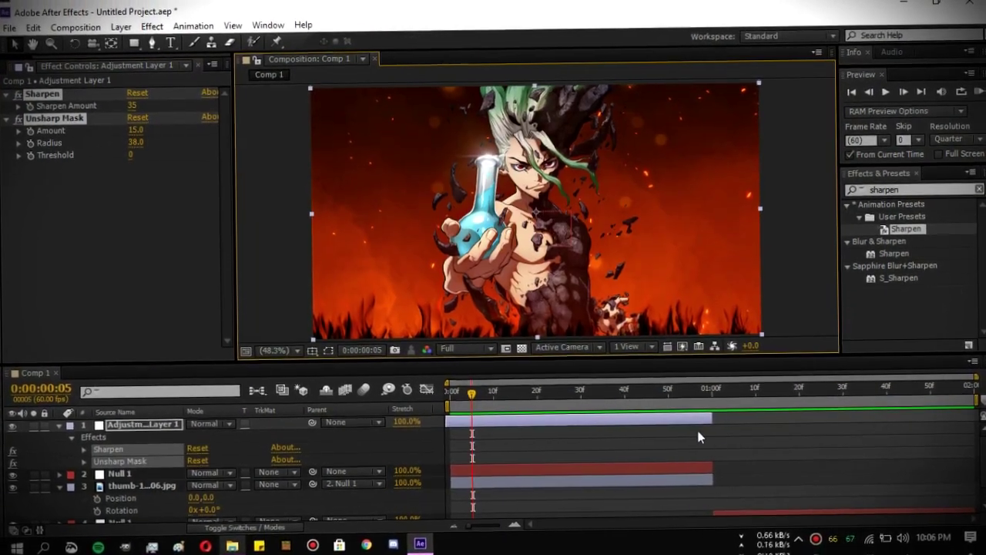